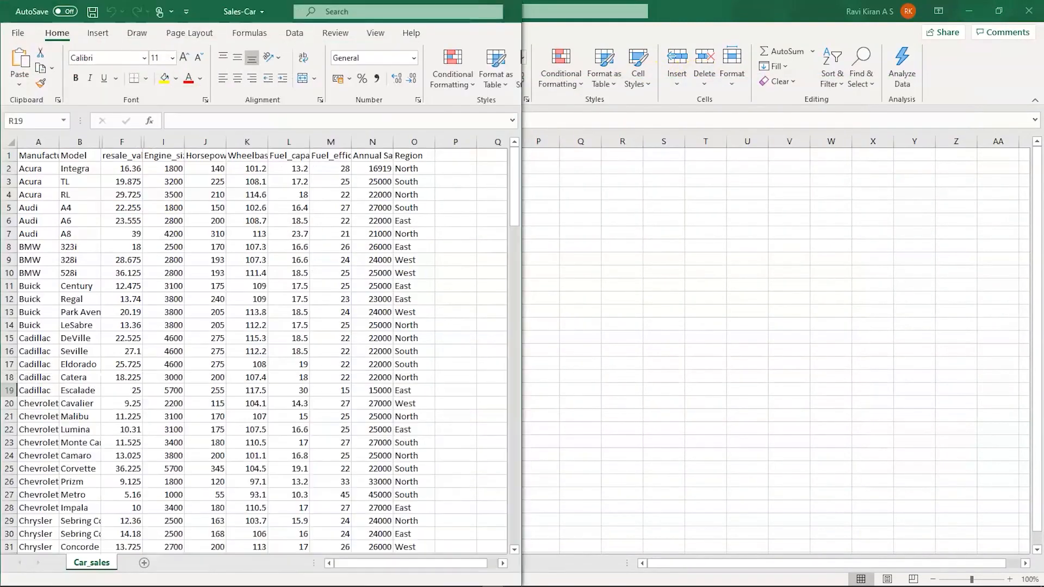
Step: Look through the rows and columns of the Sales-Bike and Sales-Car workbooks
click(624, 133)
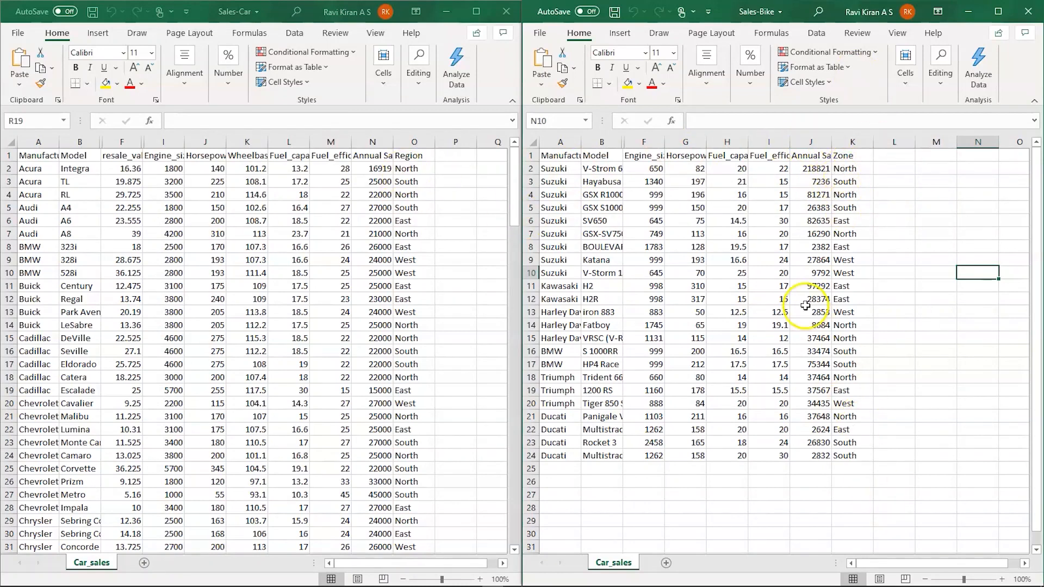
scroll(246, 403, down, 6)
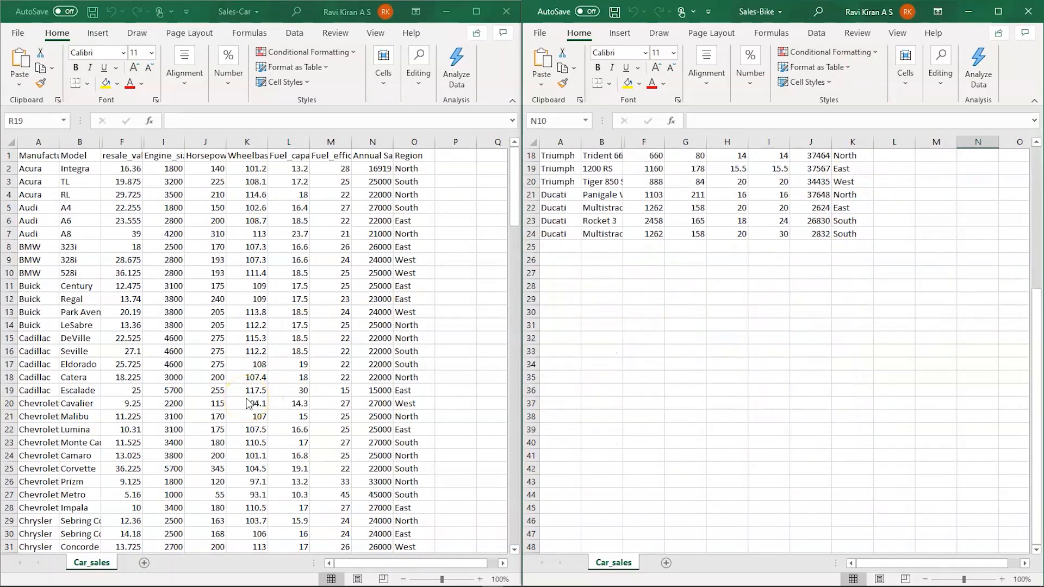
scroll(547, 506, up, 3)
click(263, 339)
key(ctrl+Down)
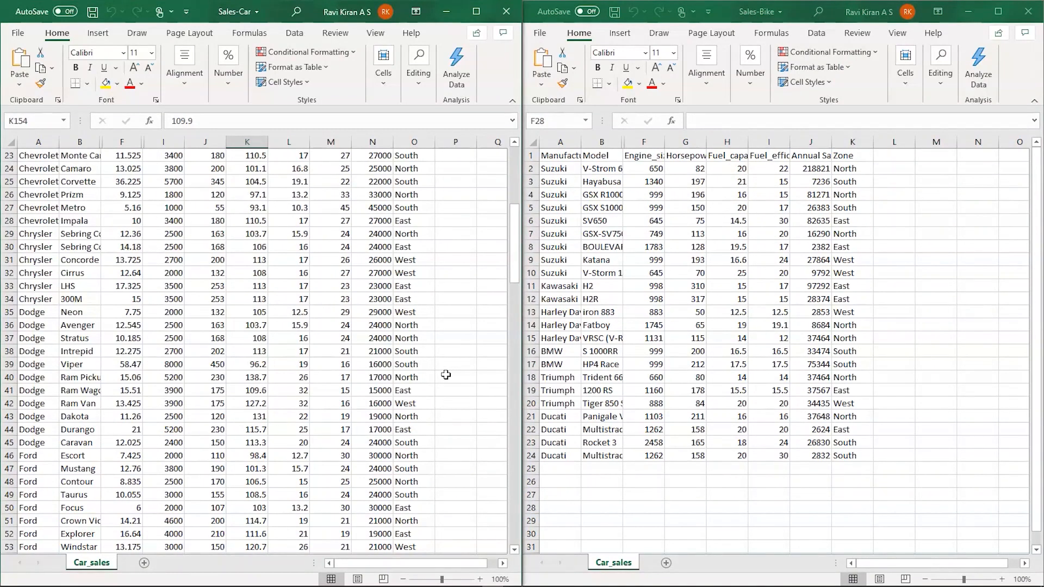
Step: Switch to Tableau Public and connect to the Sales-Car Excel workbook in the Documents folder
key(alt+Tab)
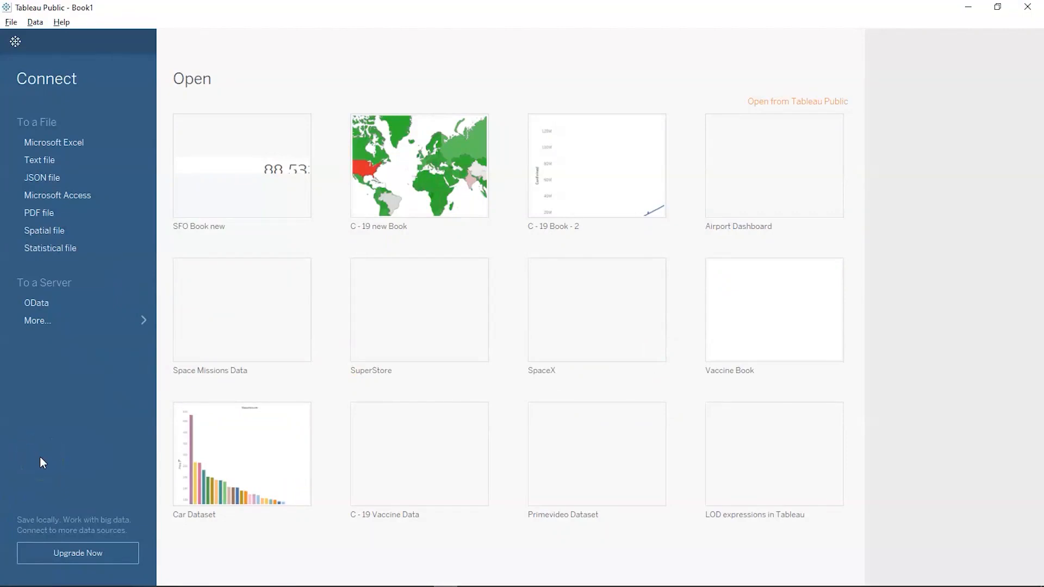
click(50, 146)
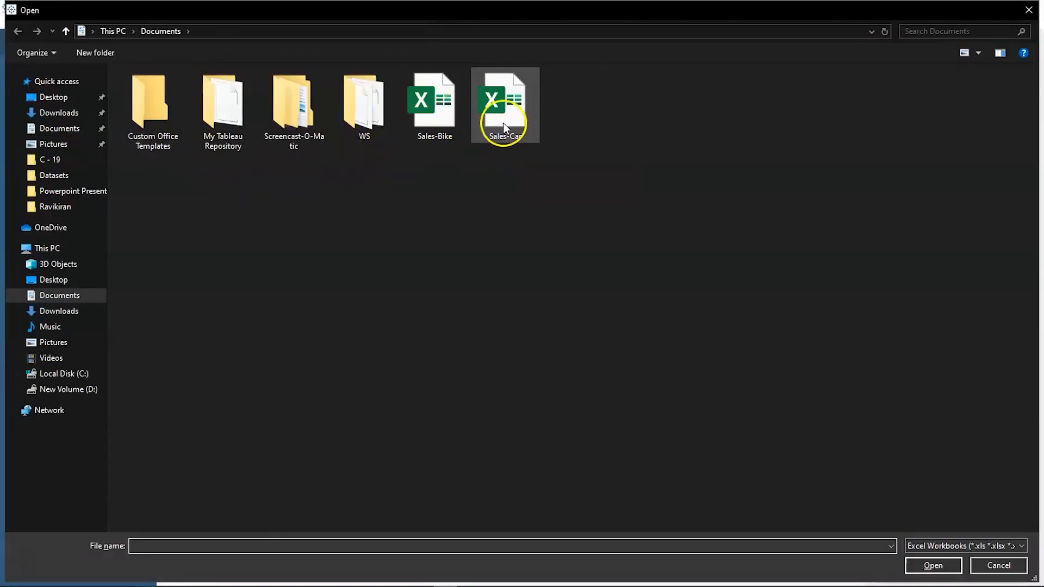
double_click(489, 131)
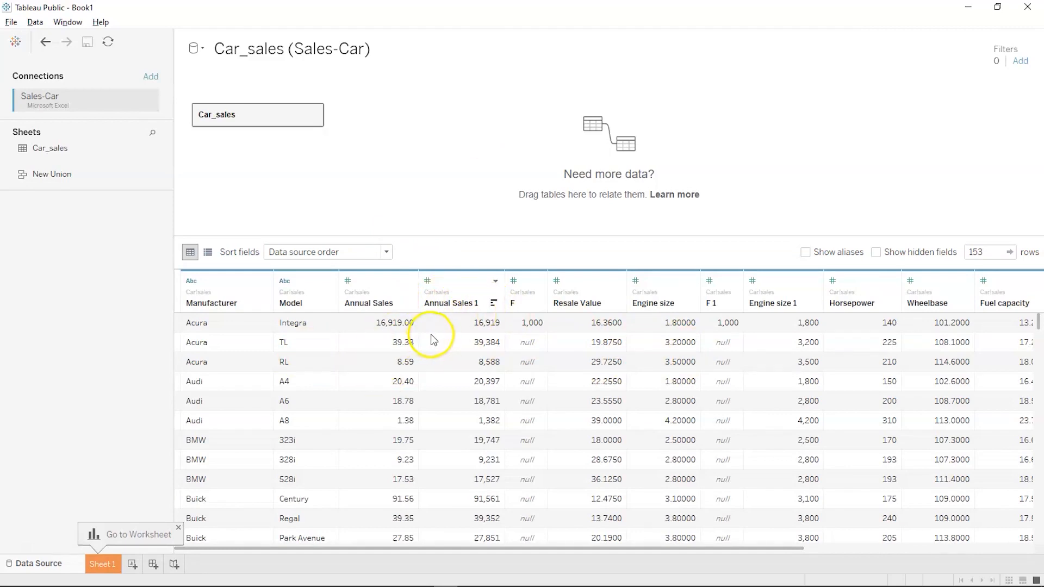
Step: Check the Annual Sales column against the Sales-Car workbook in Excel, and hide that column in the Tableau data source
key(alt+Tab)
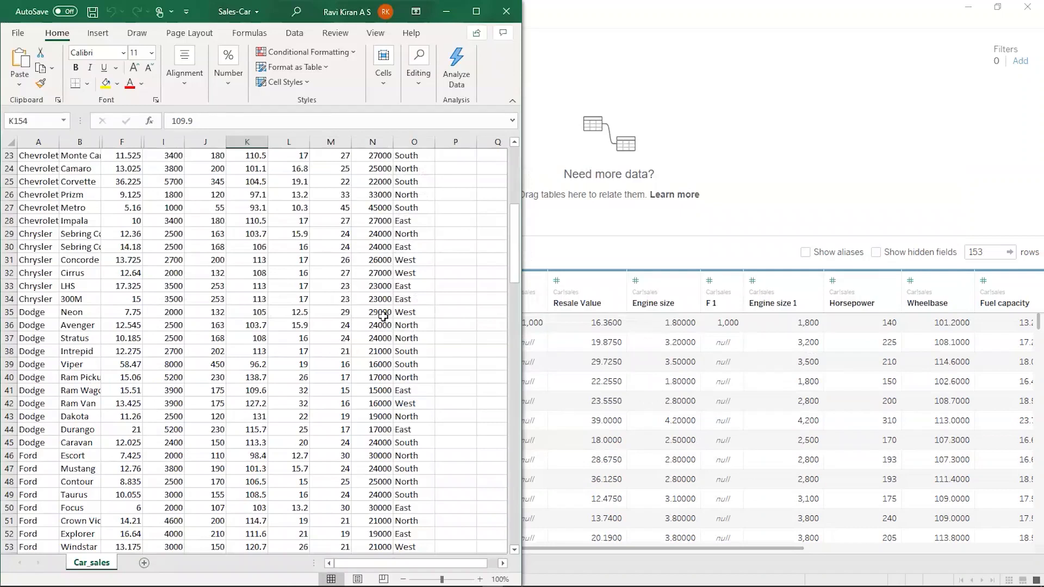
key(alt+Tab)
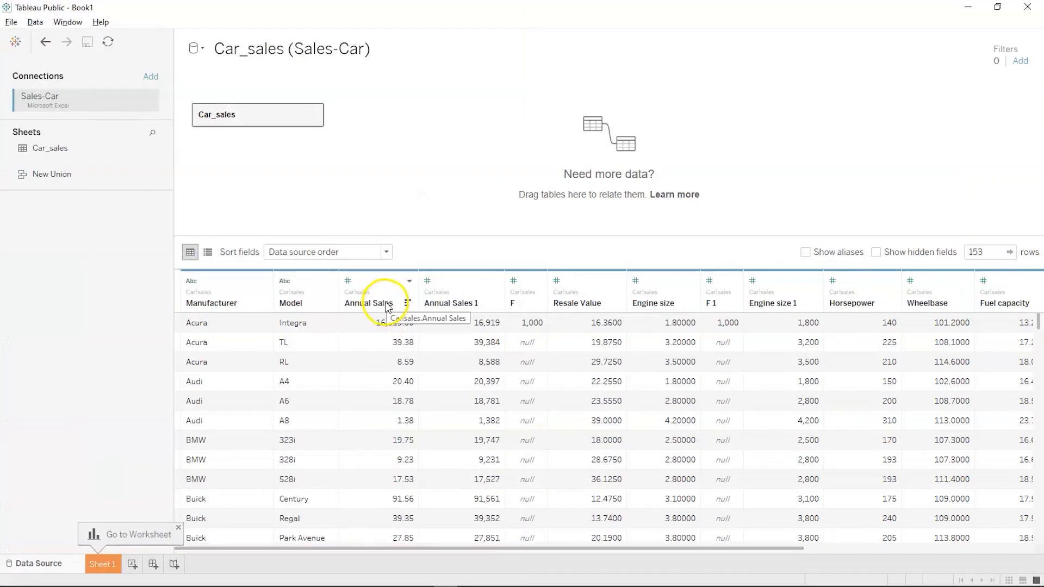
click(372, 303)
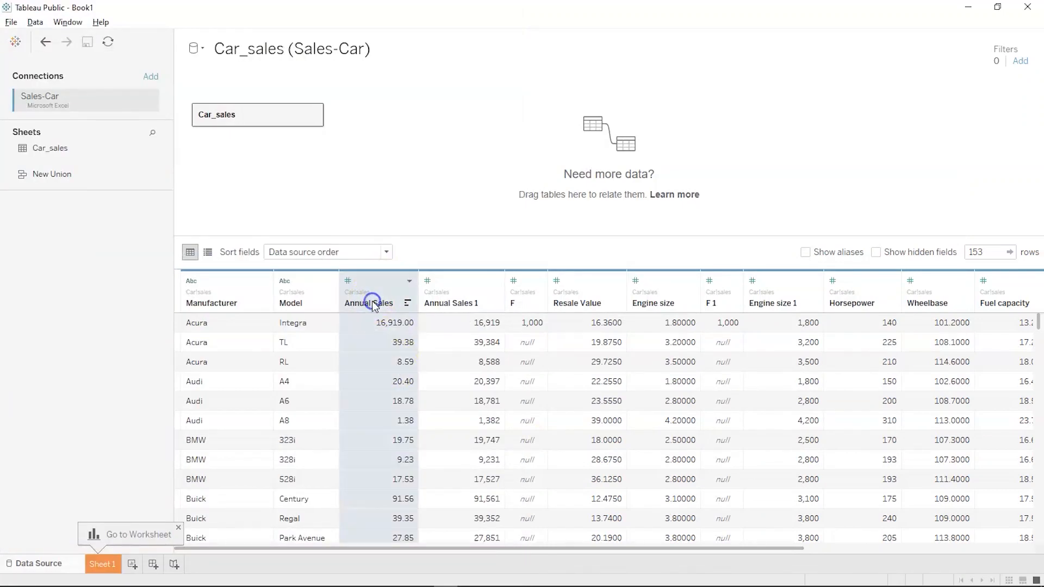
click(391, 443)
key(alt+Tab)
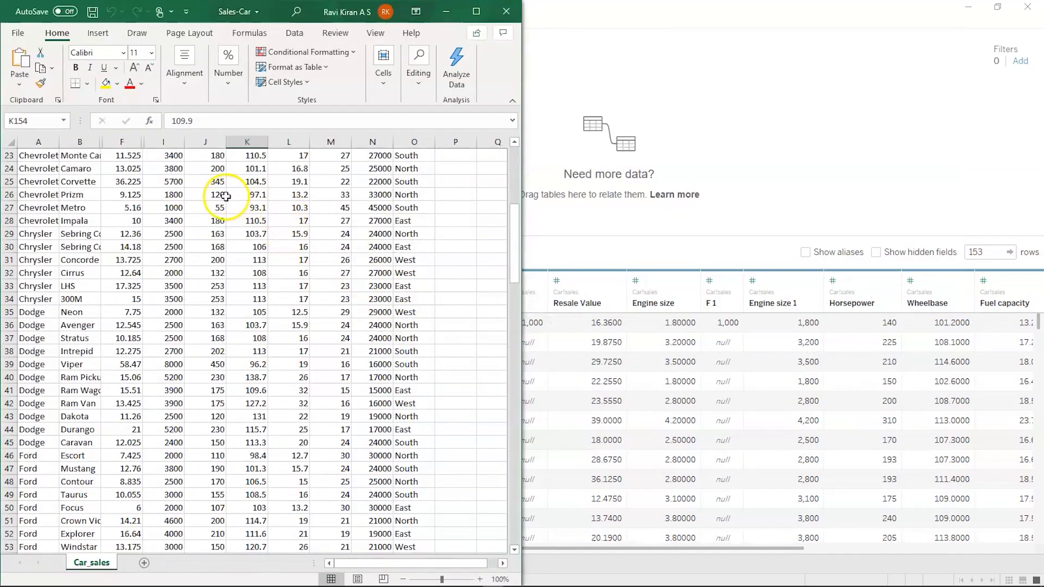
key(alt+Tab)
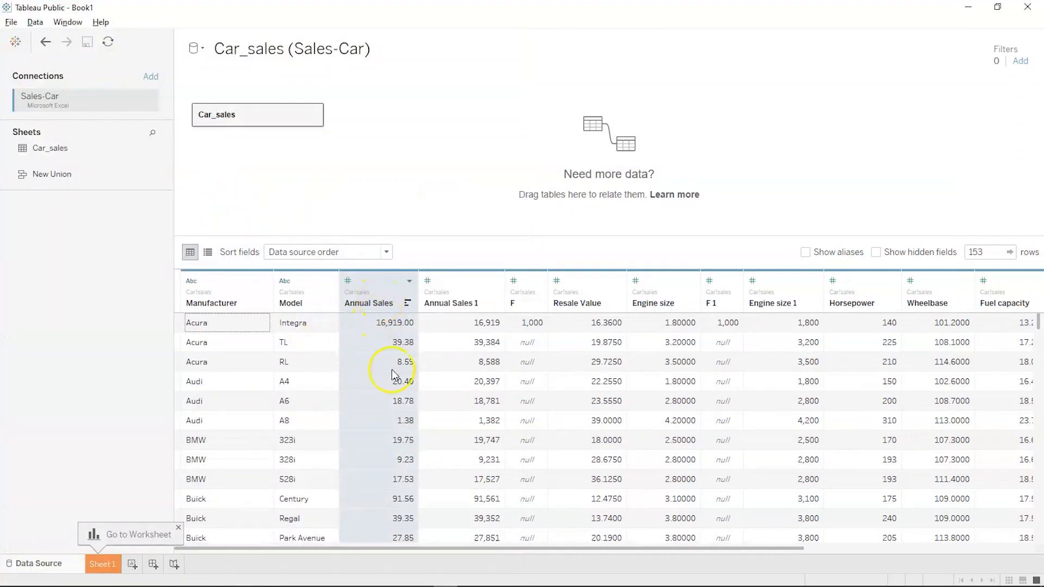
right_click(374, 286)
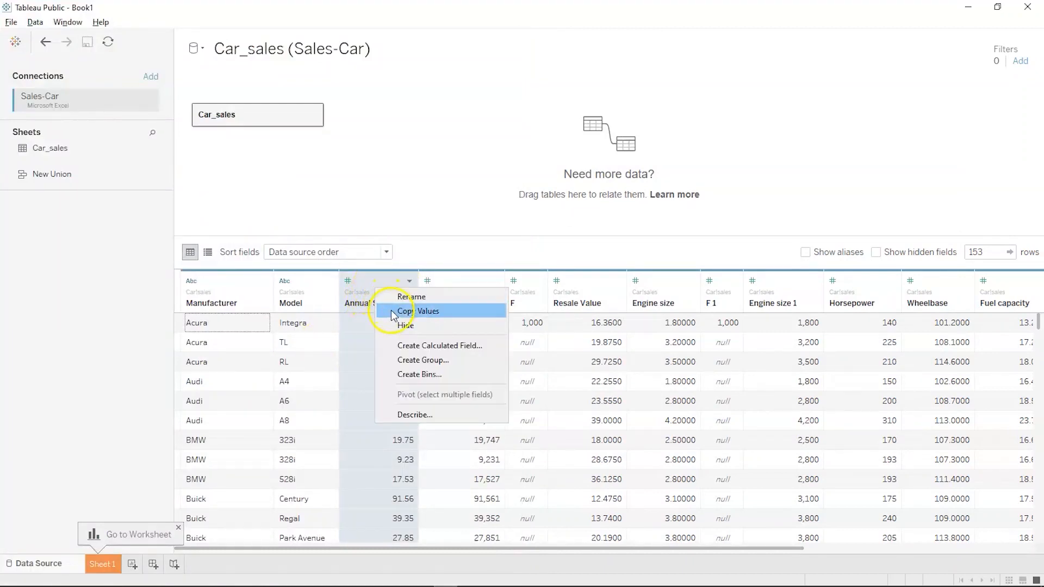
click(394, 325)
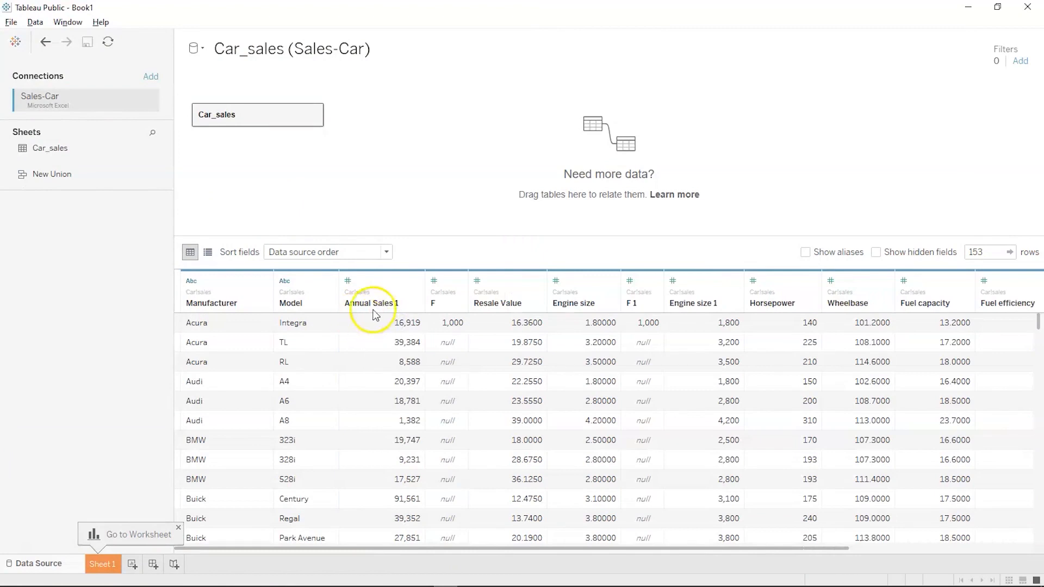
Step: Rename the Annual Sales 1 column as Annual_Sales
double_click(395, 304)
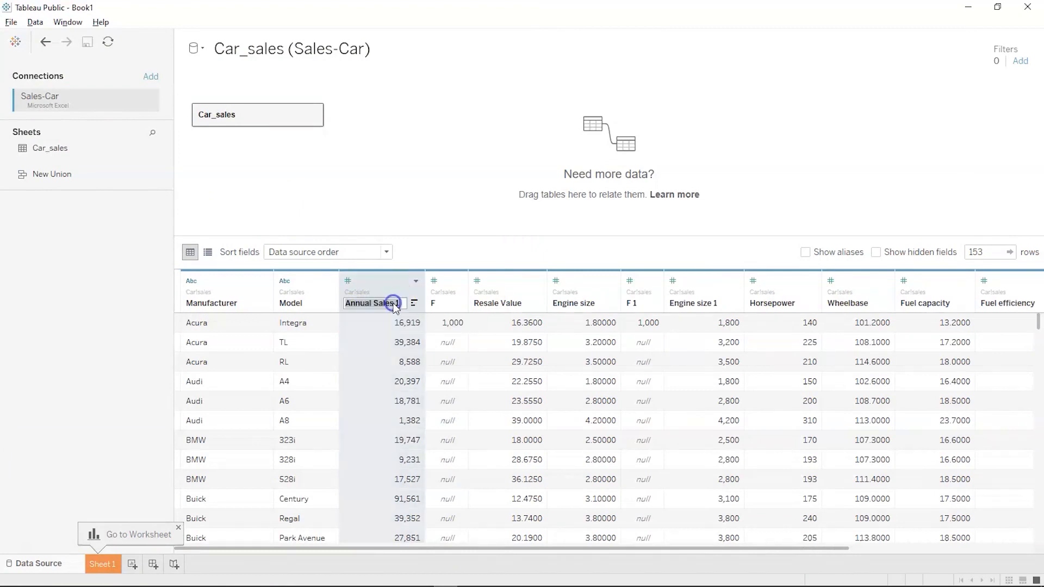
click(395, 304)
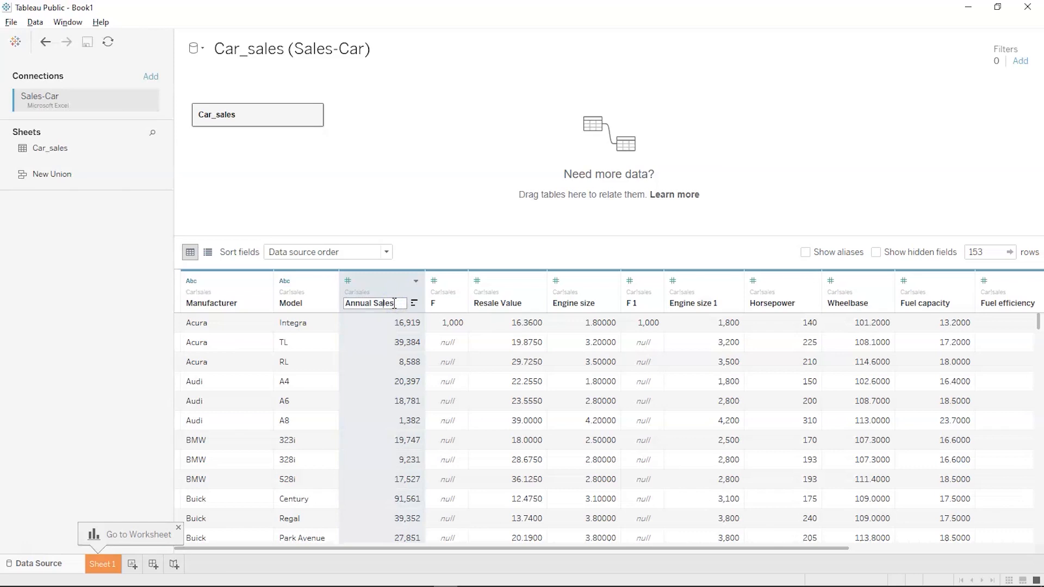
key(BackSpace)
text(_)
key(Return)
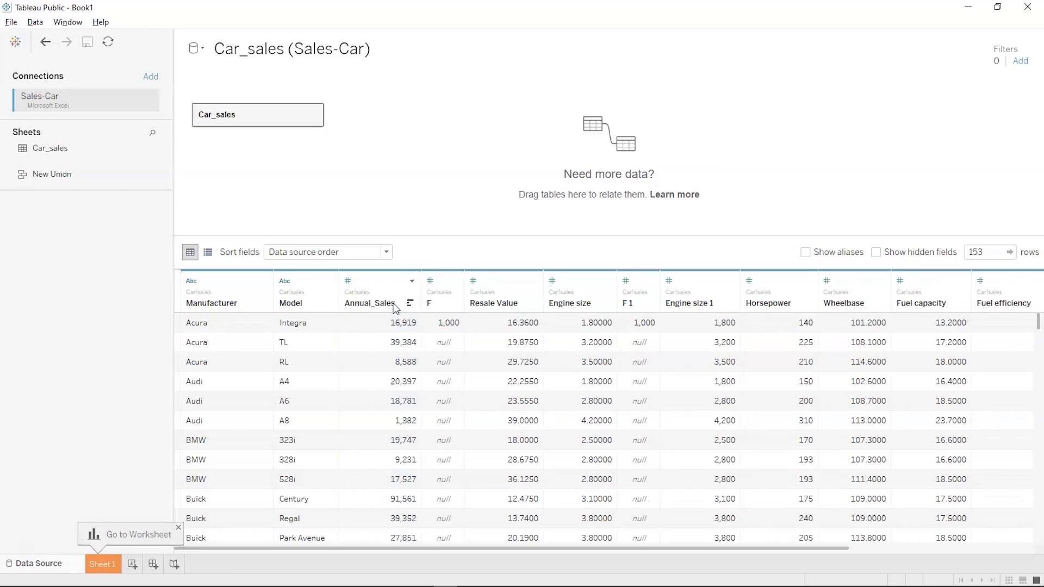
Step: Hide the F and F 1 columns in the data grid
click(435, 302)
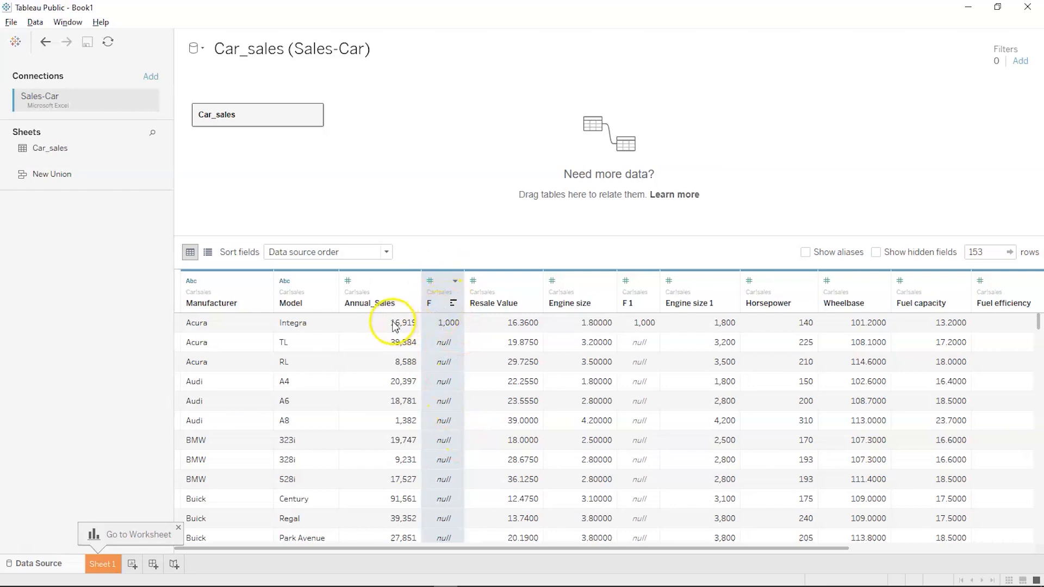
right_click(438, 300)
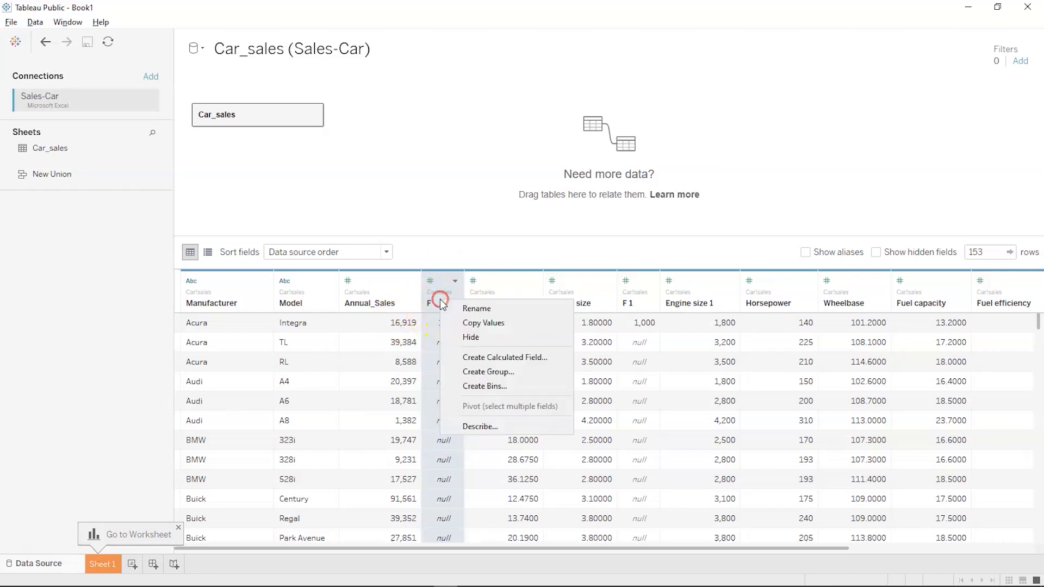
click(470, 338)
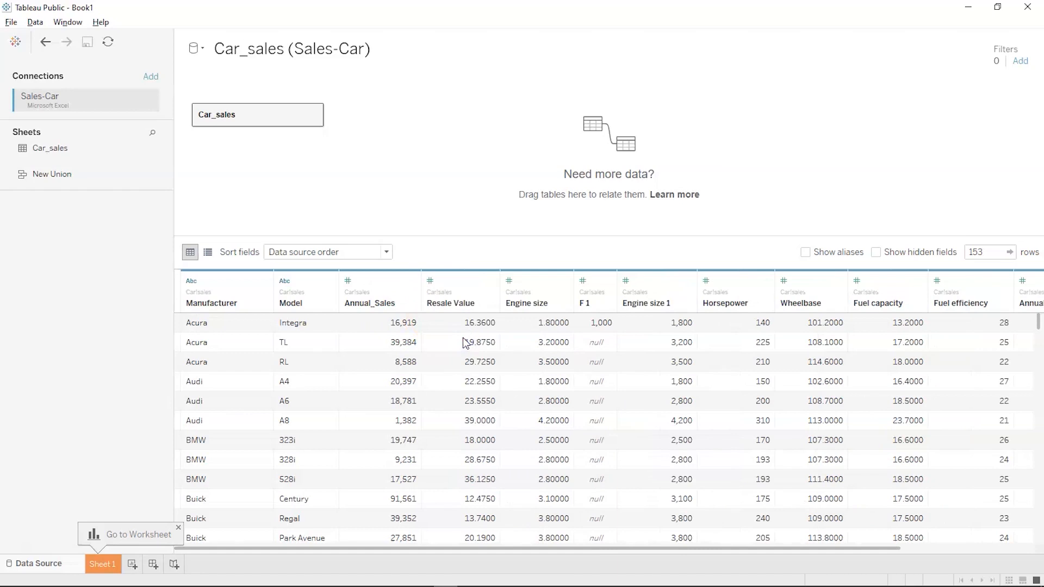
right_click(587, 303)
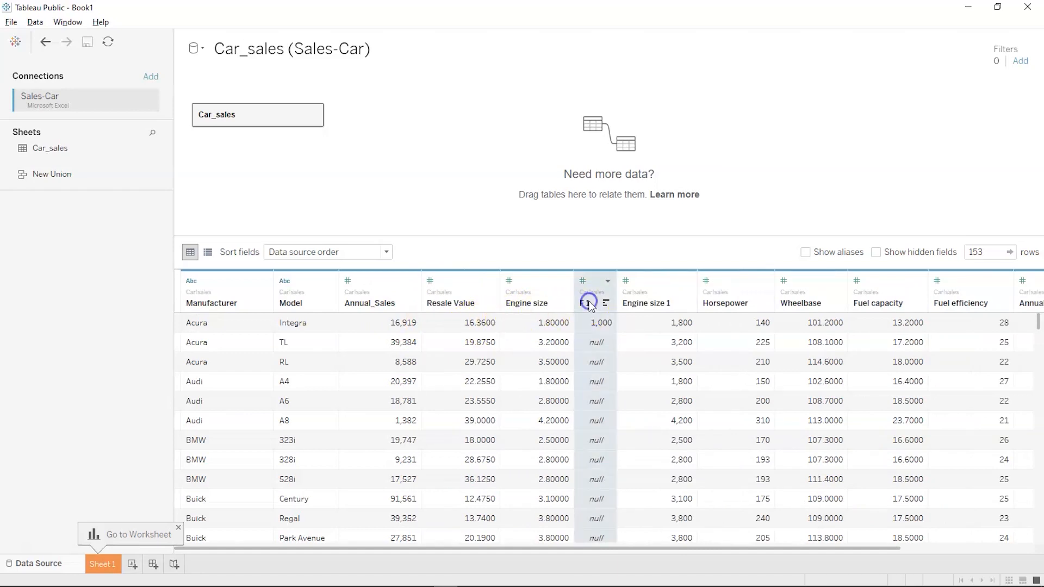
click(625, 340)
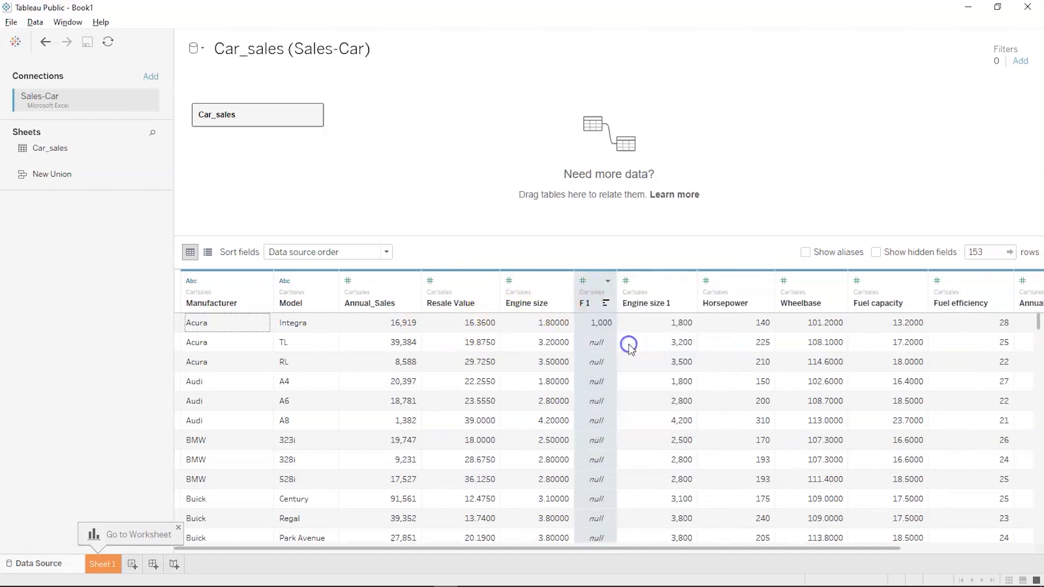
Step: Rename the Engine size 1 column as Engine_size
click(623, 303)
double_click(623, 303)
click(623, 303)
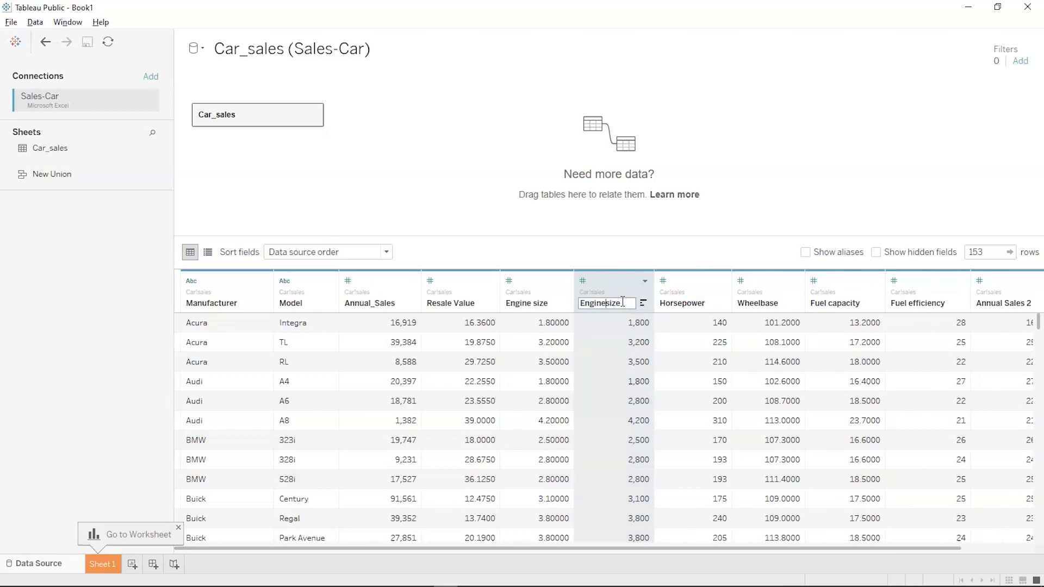
key(Return)
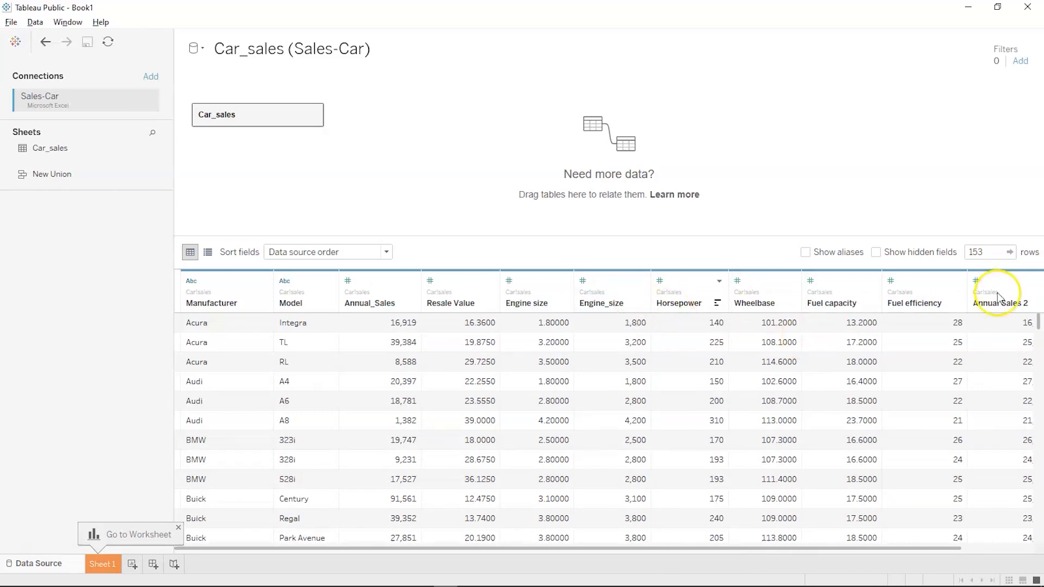
Step: Hide the duplicate Annual Sales 2 column in the data grid
right_click(1015, 306)
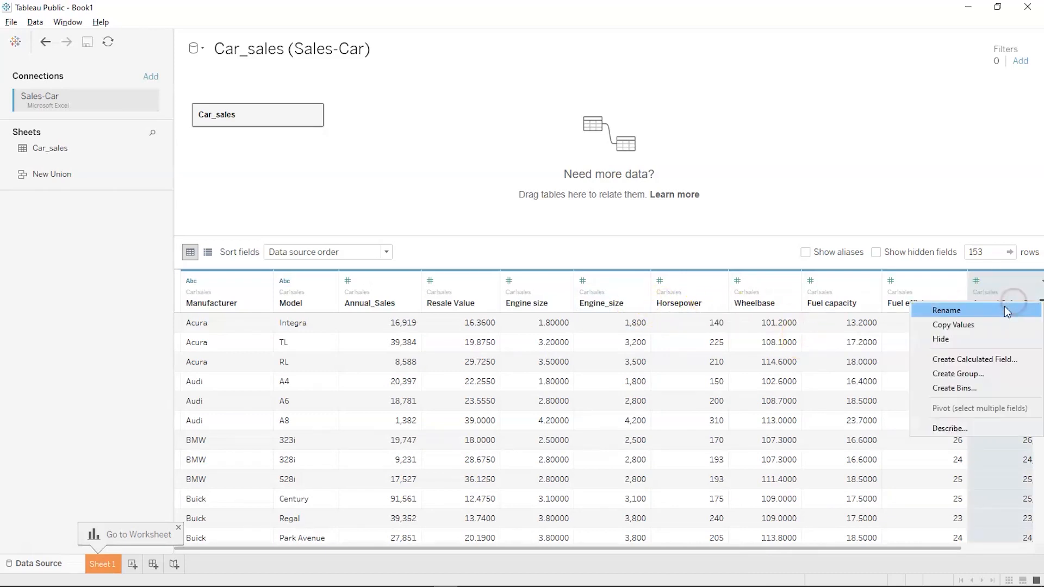
click(964, 339)
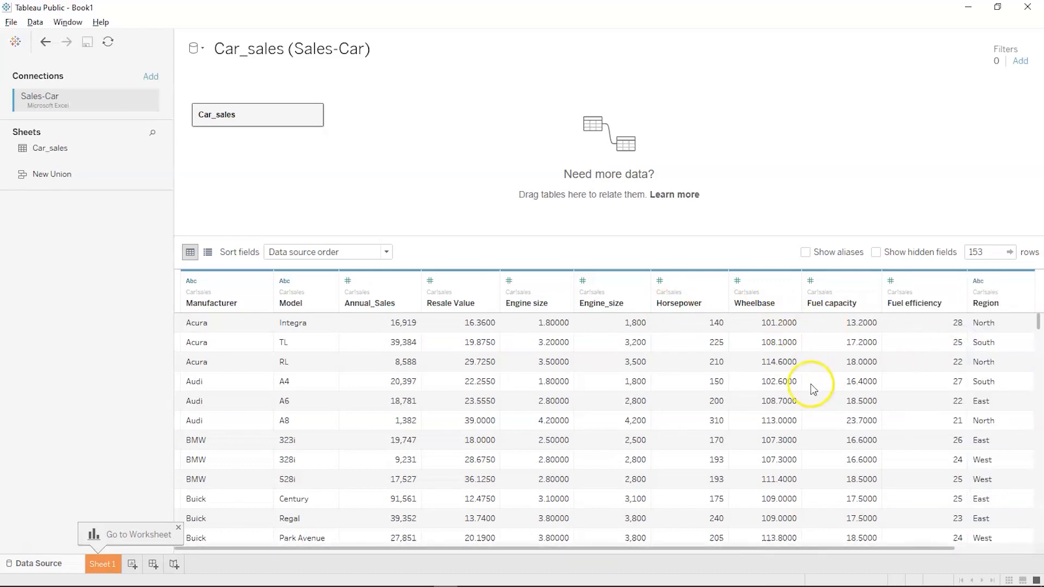
key(Left)
key(Left)
key(Left)
key(Left)
key(Left)
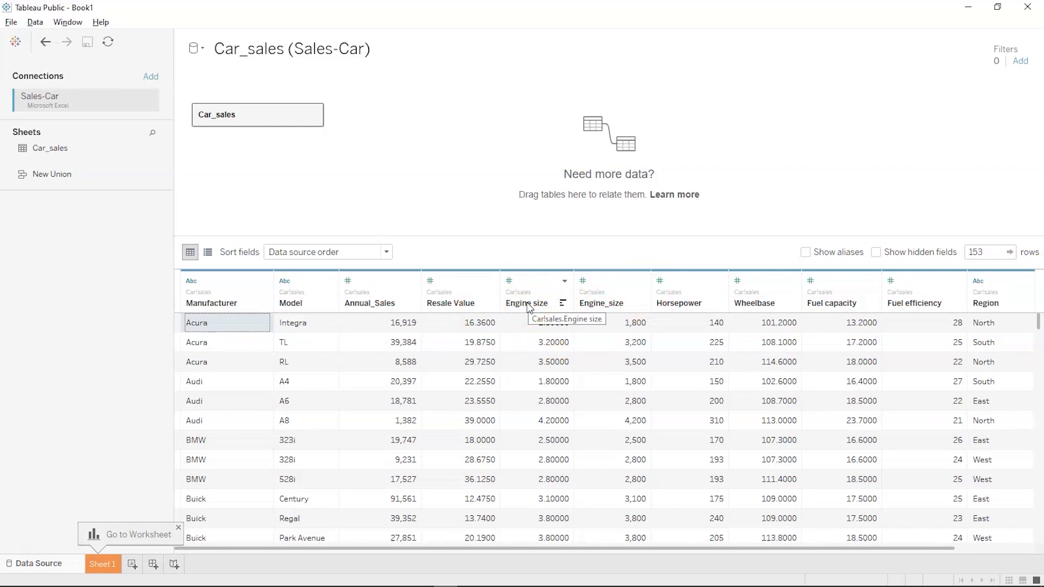
Step: Compare the engine size columns with the Sales-Car and Sales-Bike workbooks in Excel, and hide the Engine size column with decimal values in Tableau
key(alt+Tab)
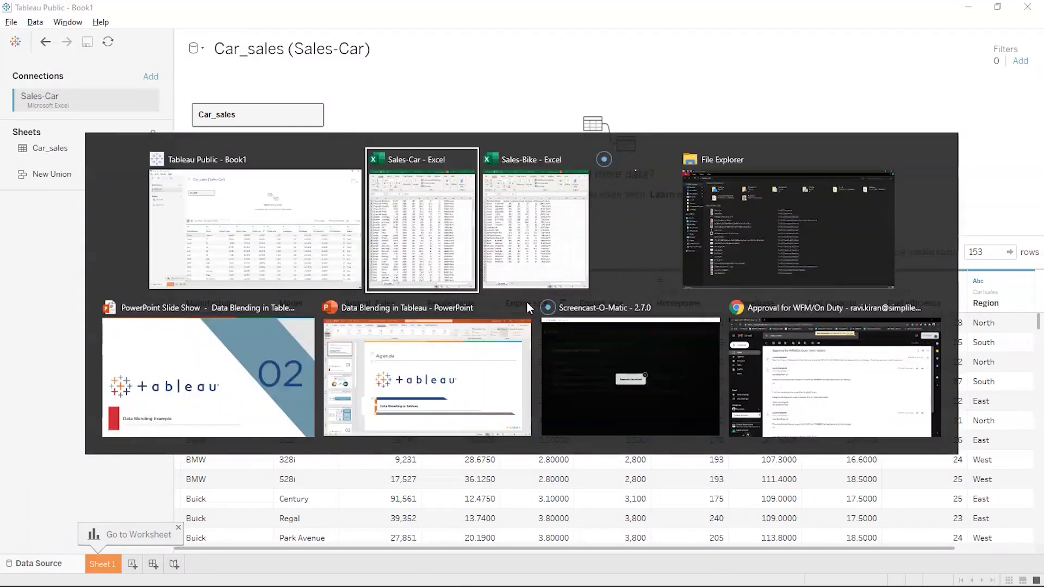
scroll(278, 227, up, 5)
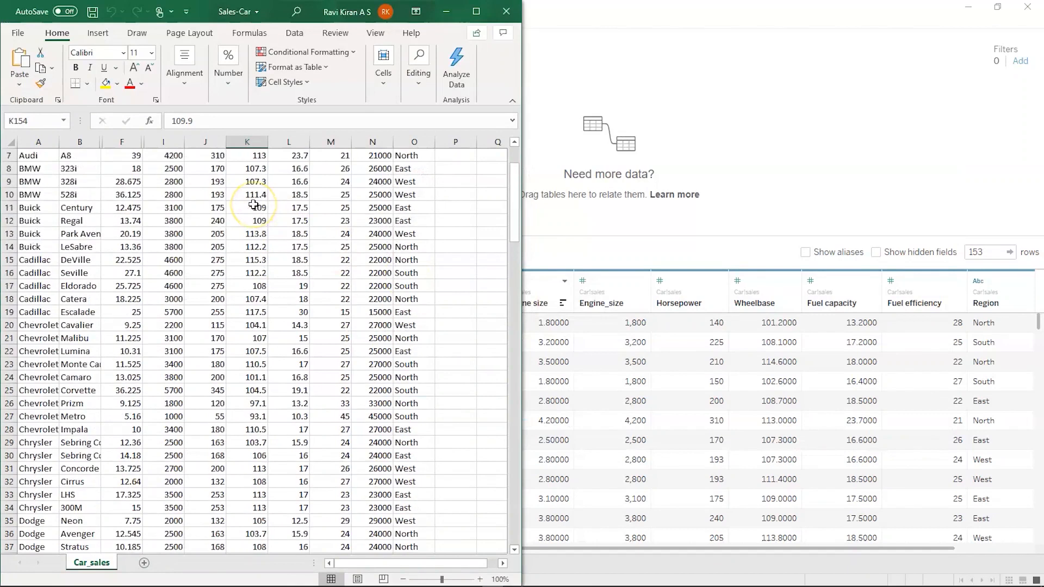
key(alt+Tab)
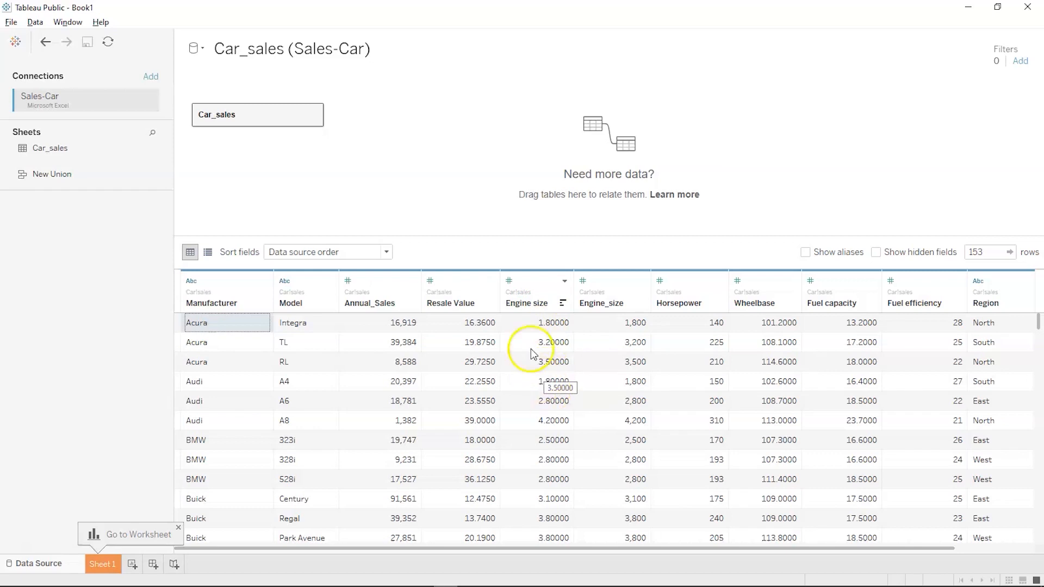
key(alt+Tab)
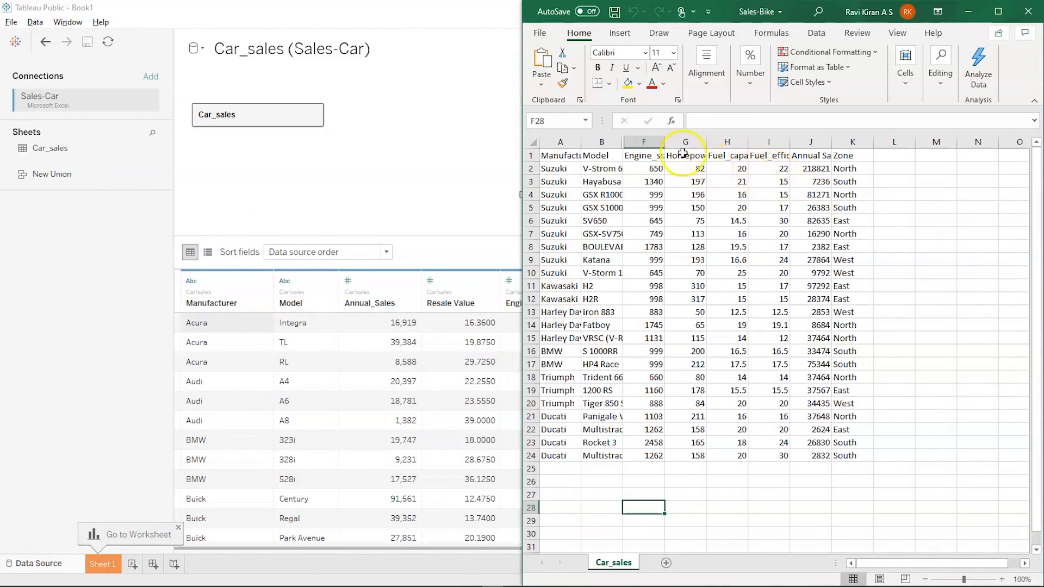
click(646, 157)
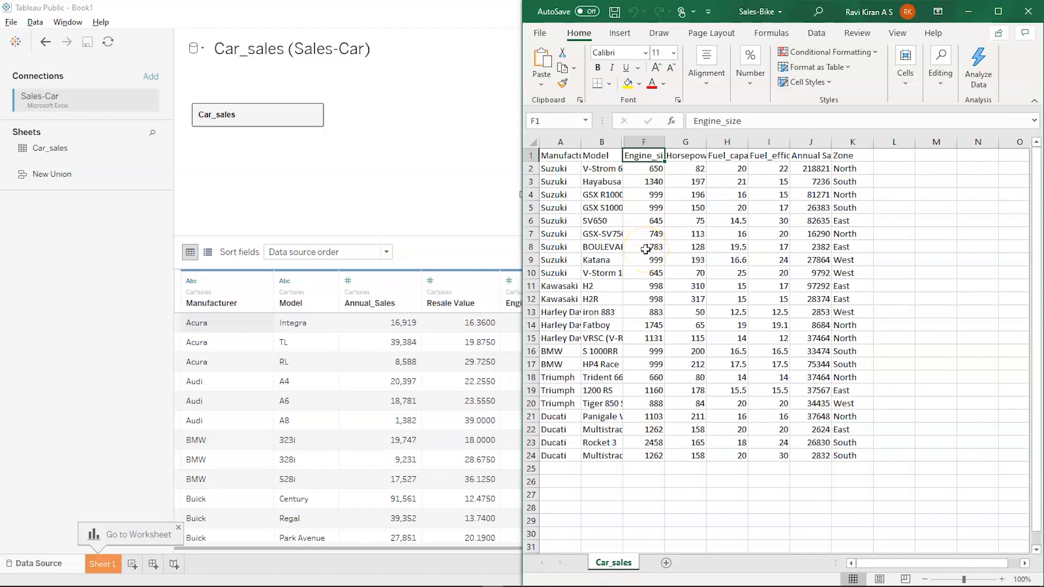
key(alt+Tab)
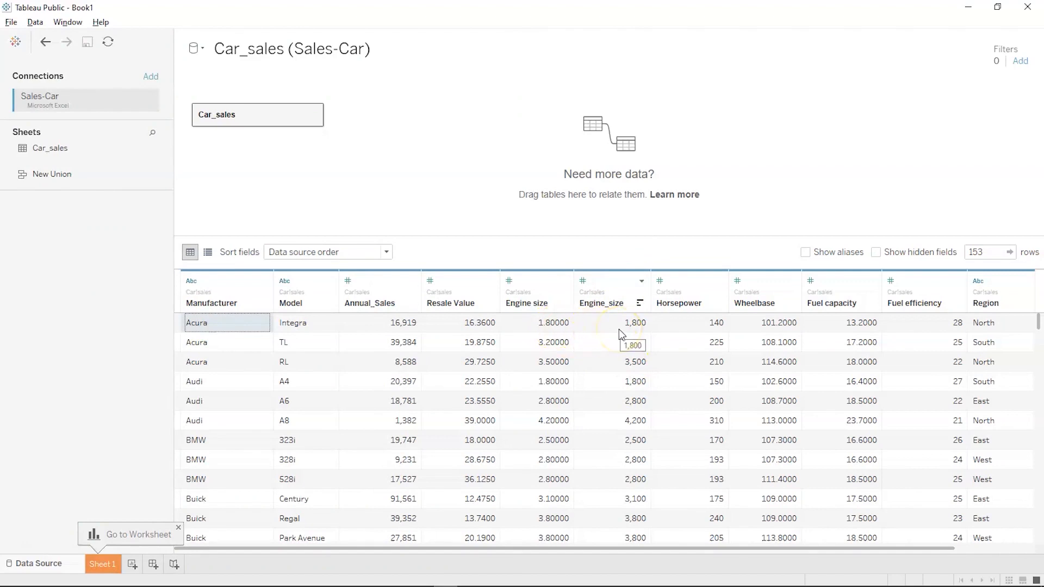
click(555, 302)
right_click(555, 302)
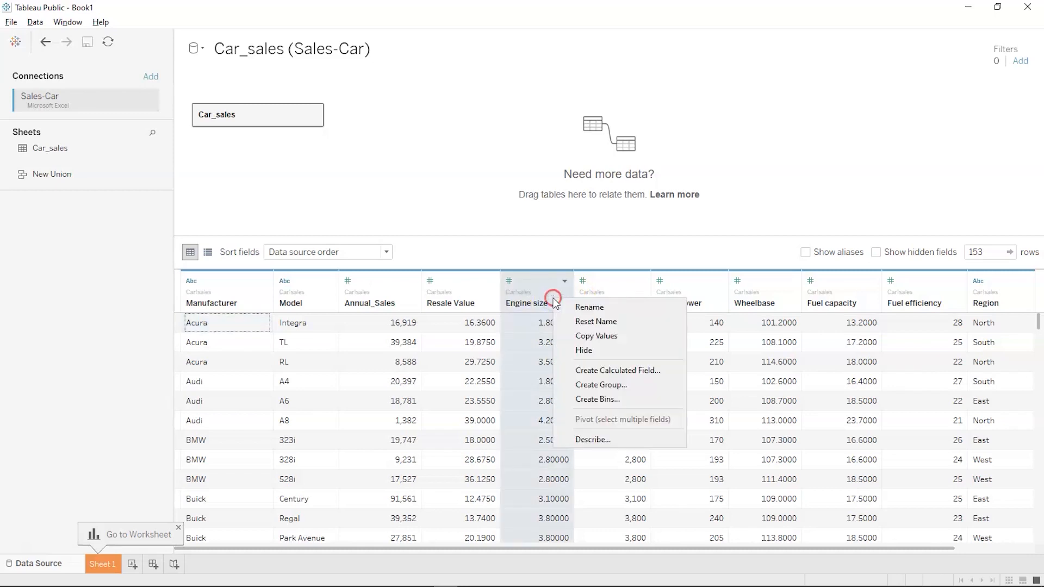
click(576, 347)
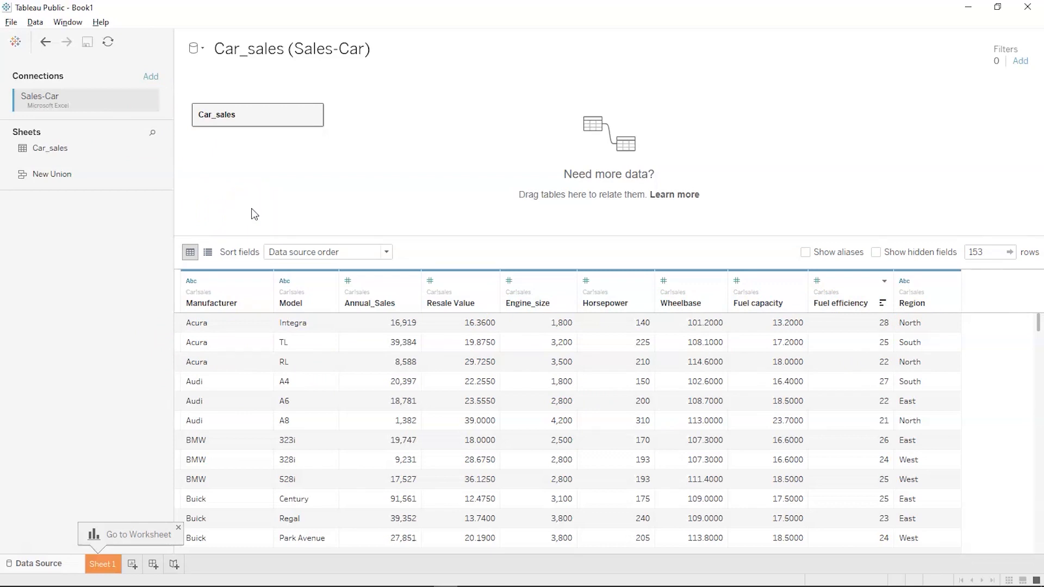
click(201, 54)
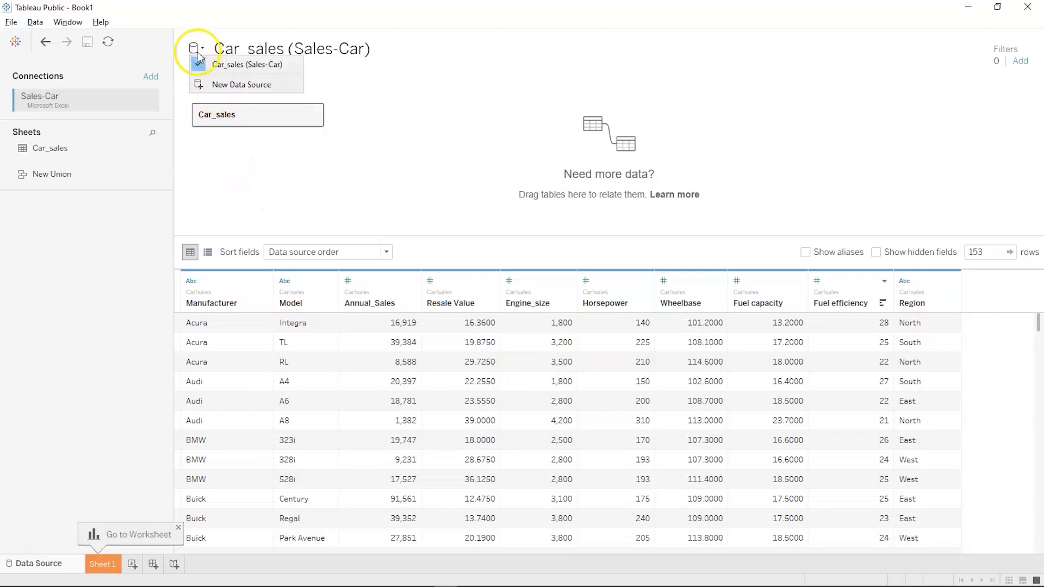
click(210, 86)
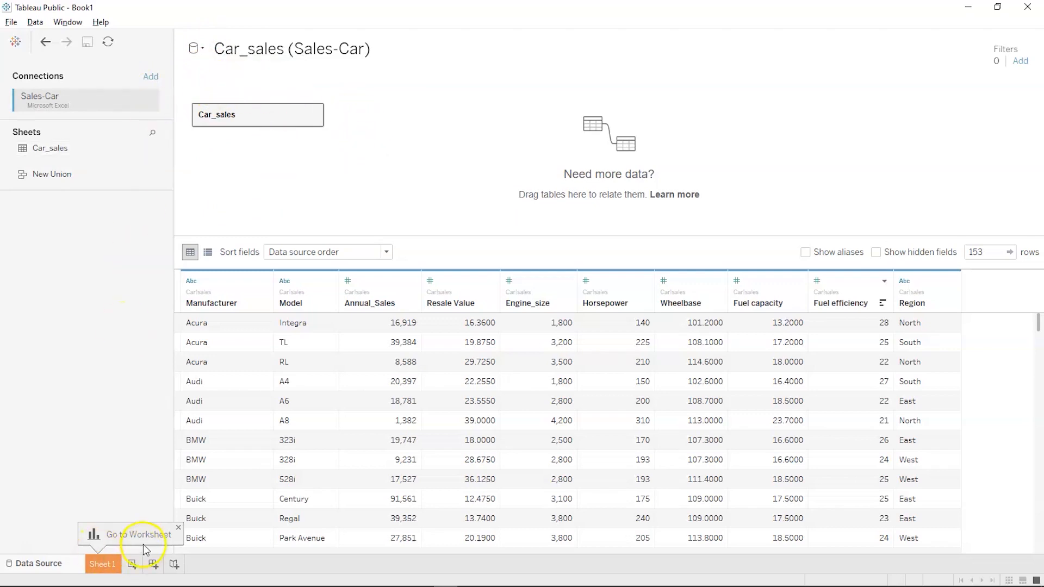
click(107, 564)
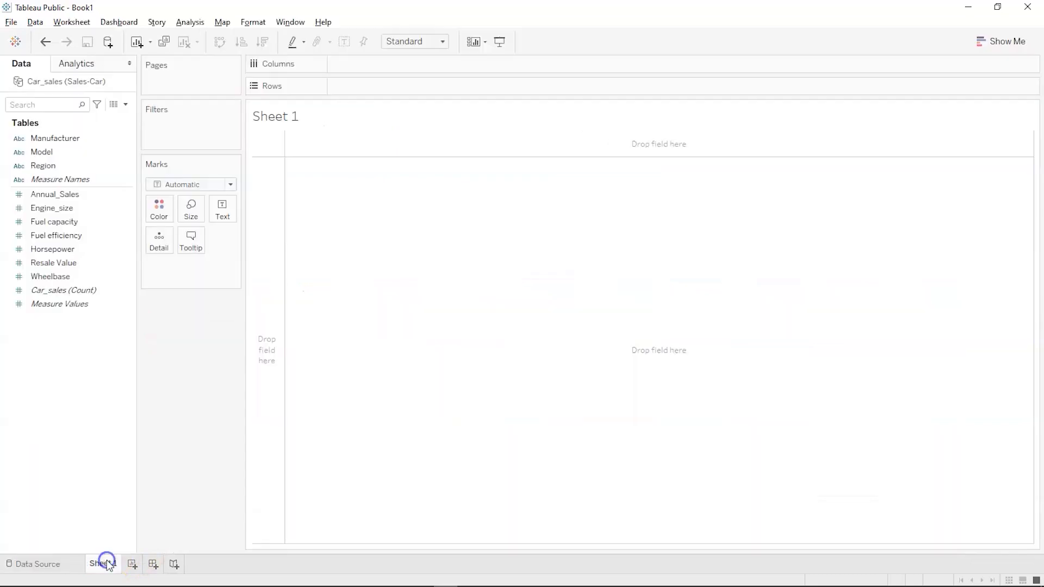
click(60, 565)
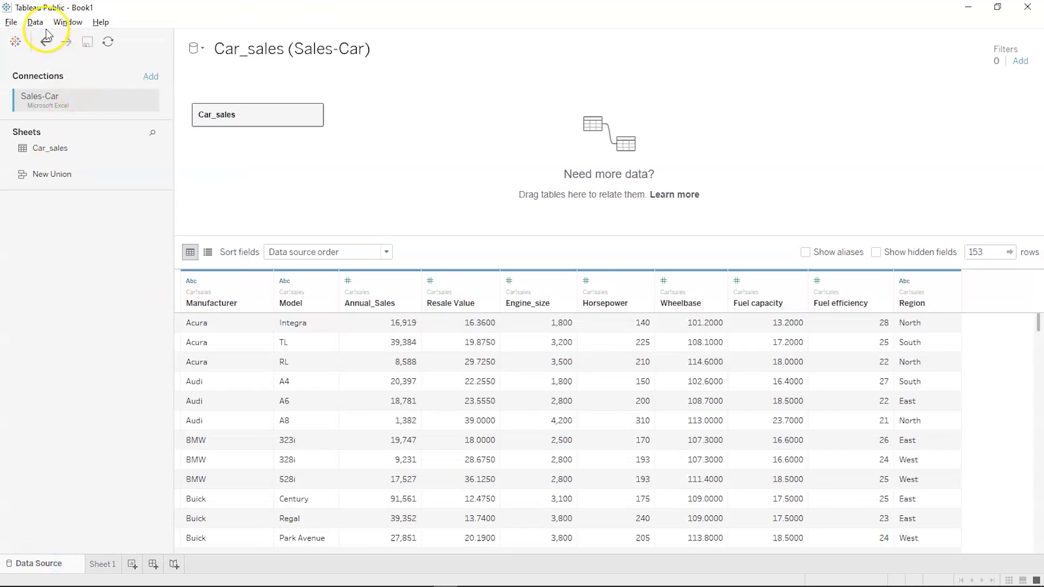
click(39, 25)
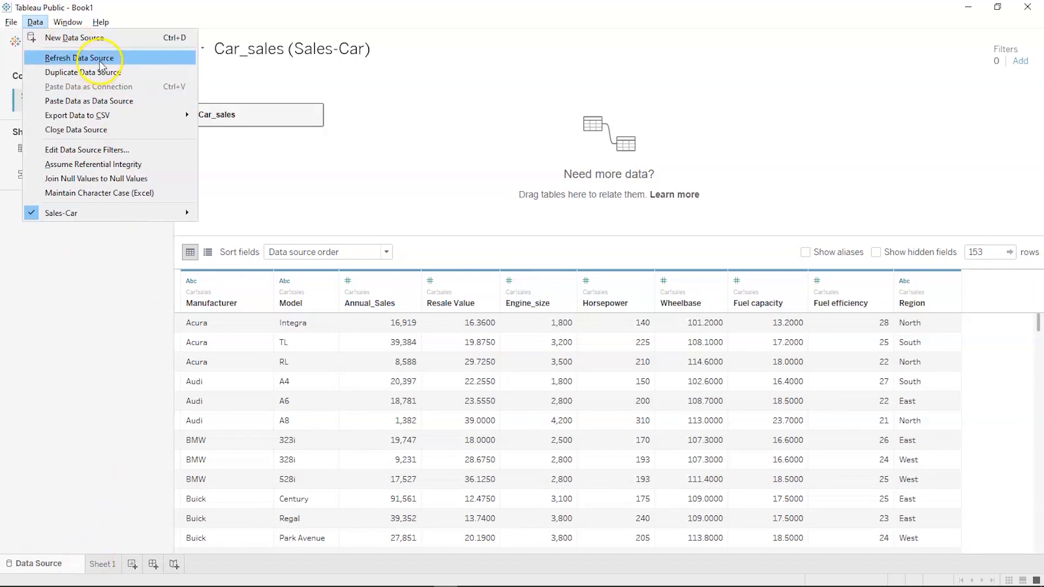
click(66, 272)
click(194, 48)
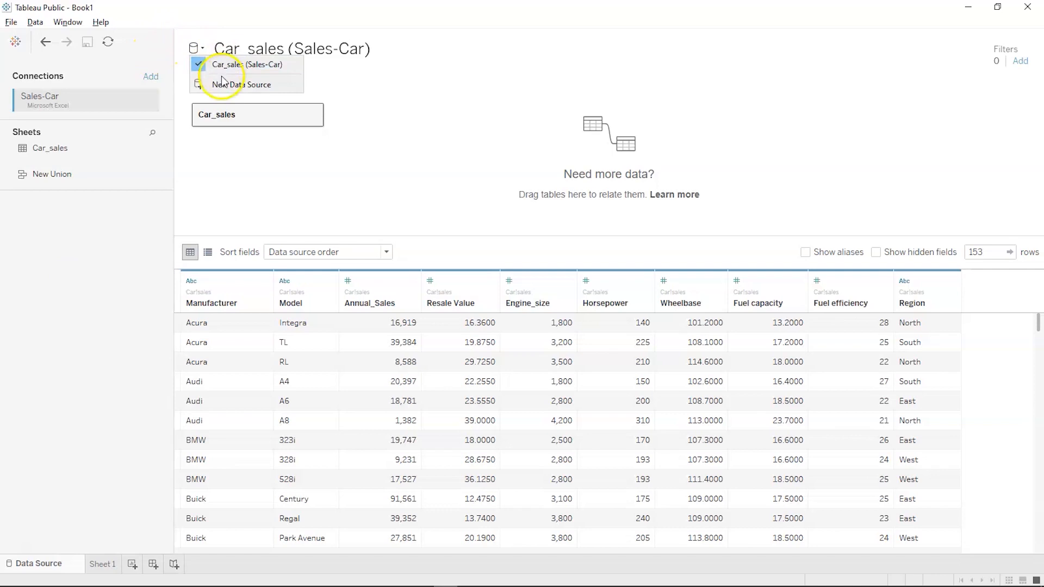
Step: From Sheet 1, connect to the Sales-Bike Excel workbook as a new data source
click(100, 563)
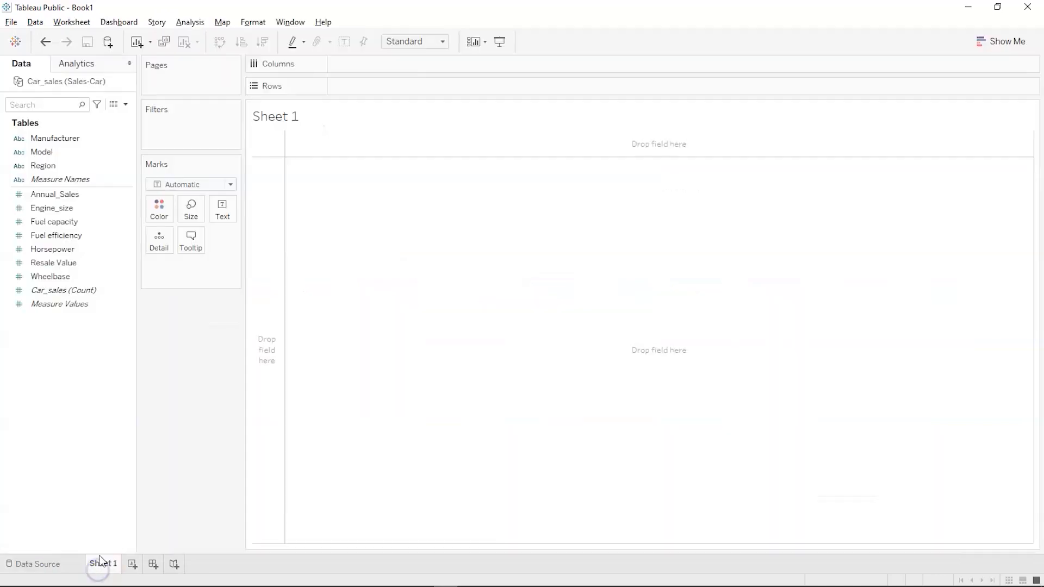
click(38, 22)
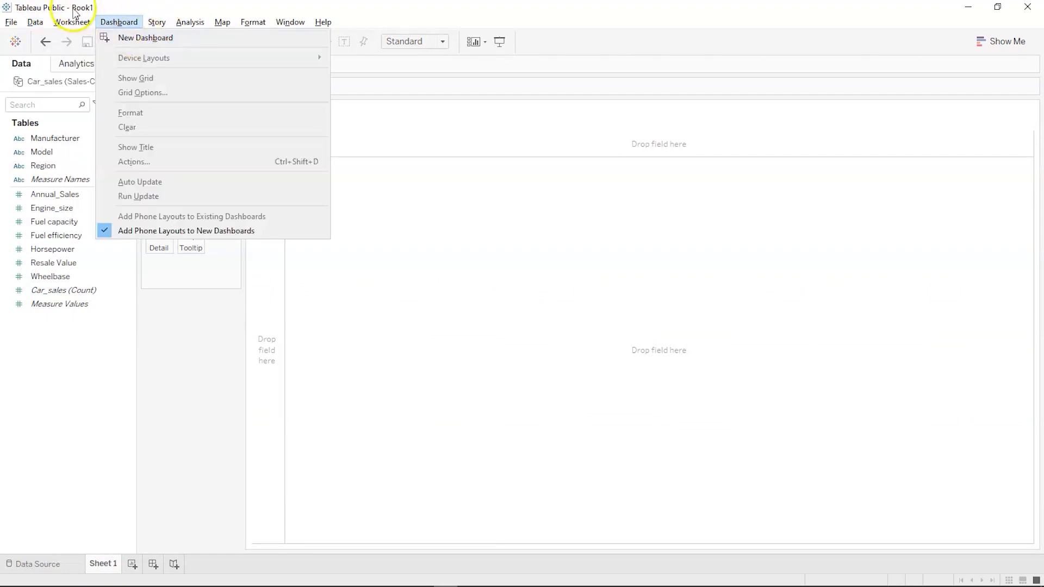
click(33, 22)
click(32, 22)
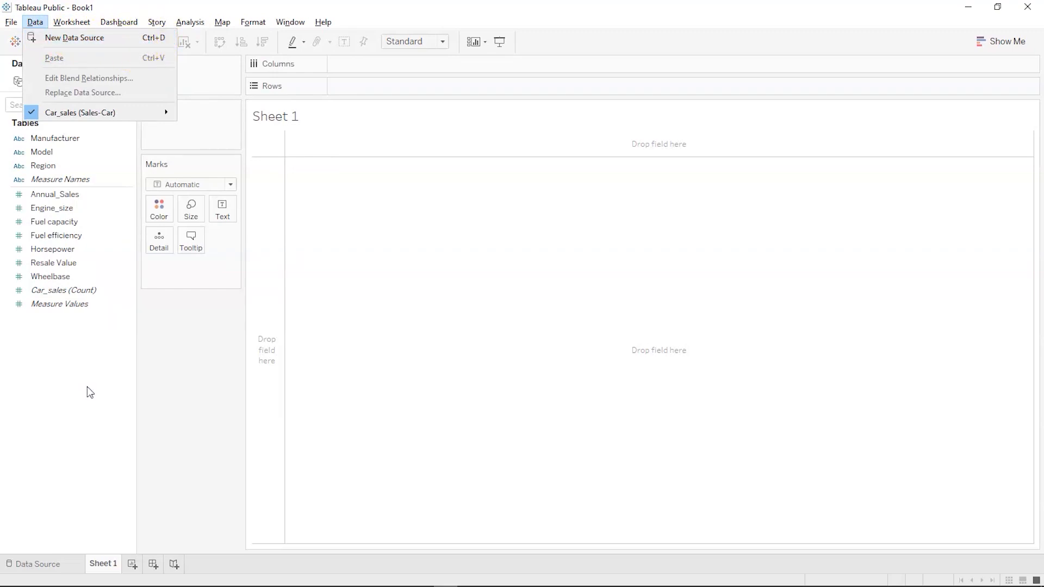
click(85, 306)
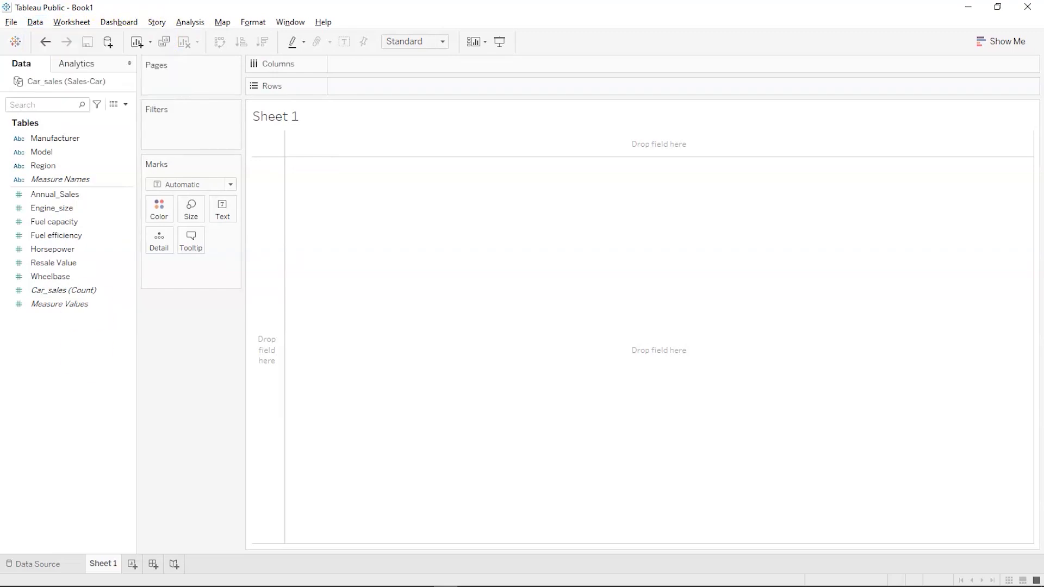
click(36, 23)
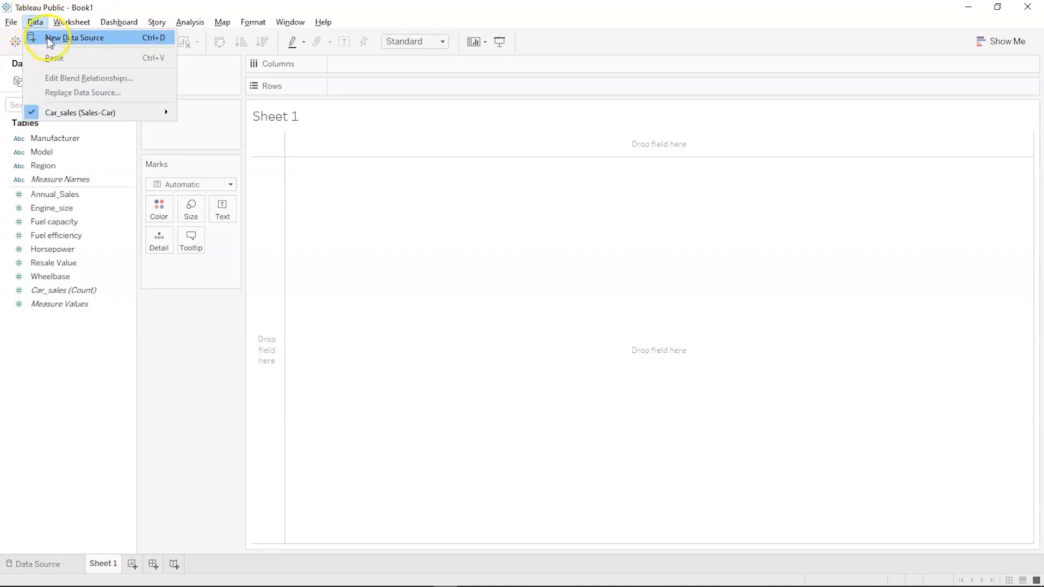
click(48, 40)
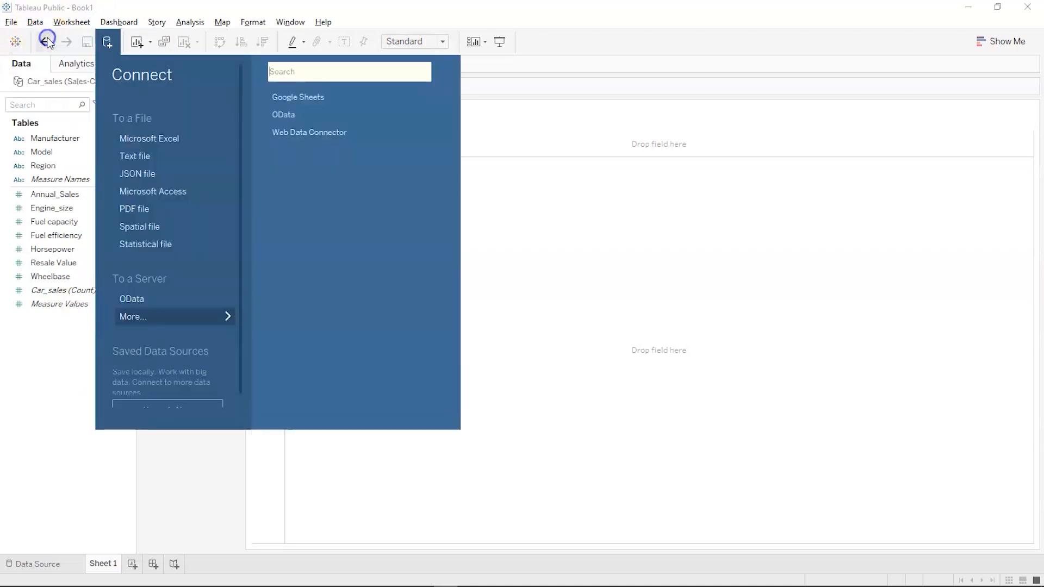
click(175, 139)
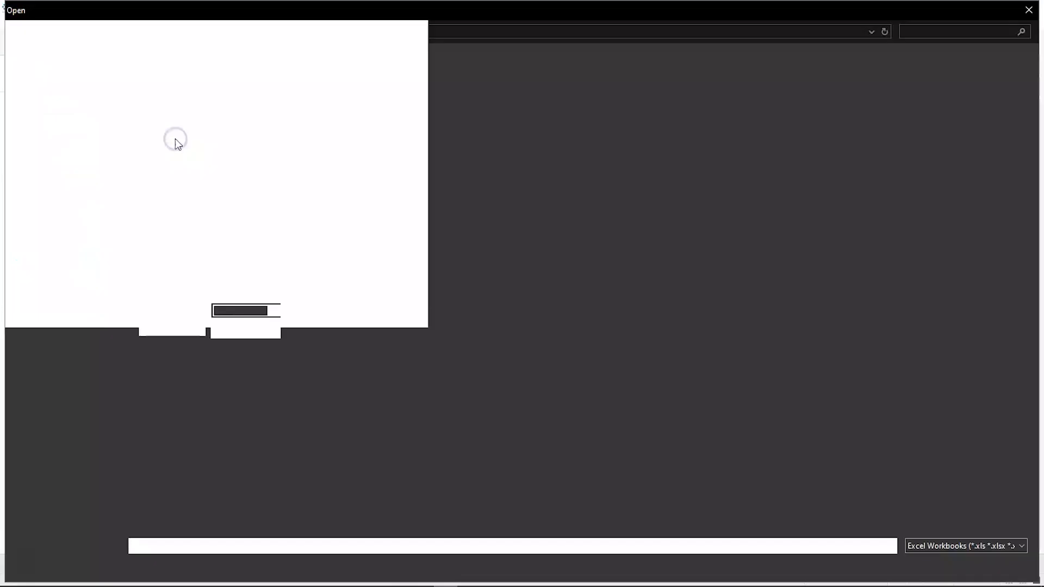
double_click(436, 136)
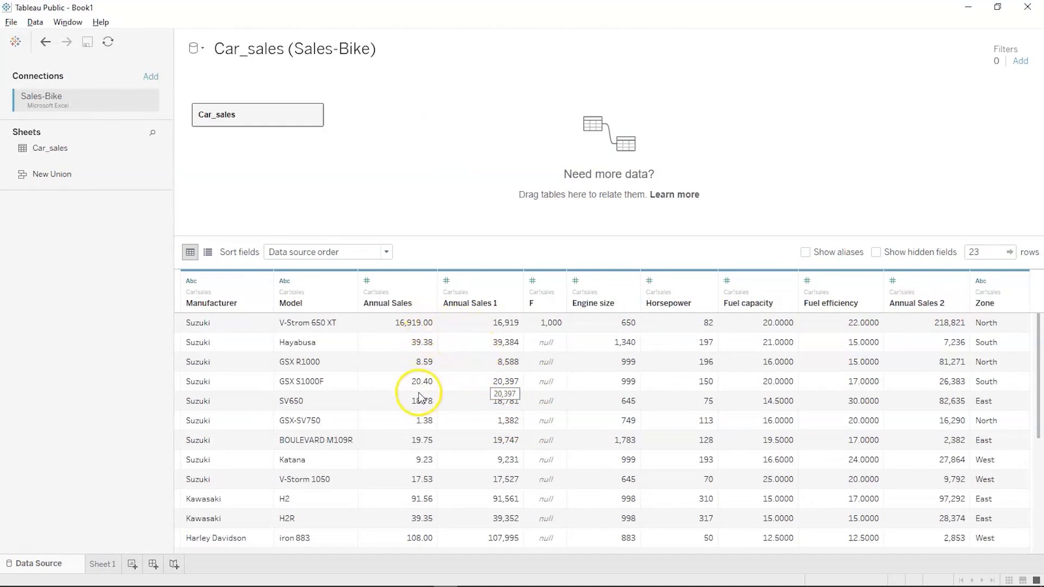
Step: Review the Sales-Bike rows and hide the Annual Sales, Annual Sales 1 and F columns in the data grid
scroll(410, 509, down, 1)
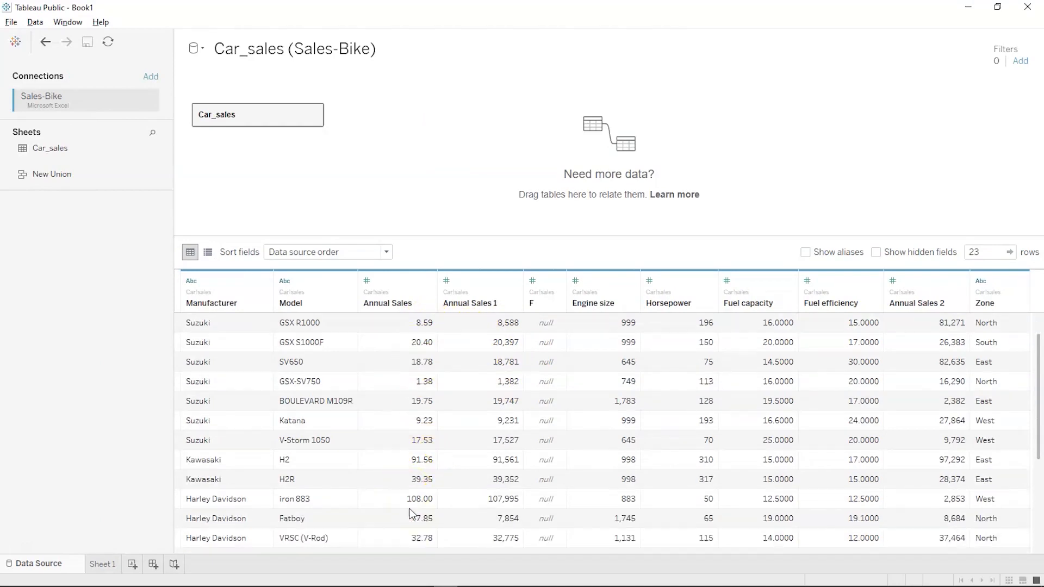
scroll(410, 512, up, 1)
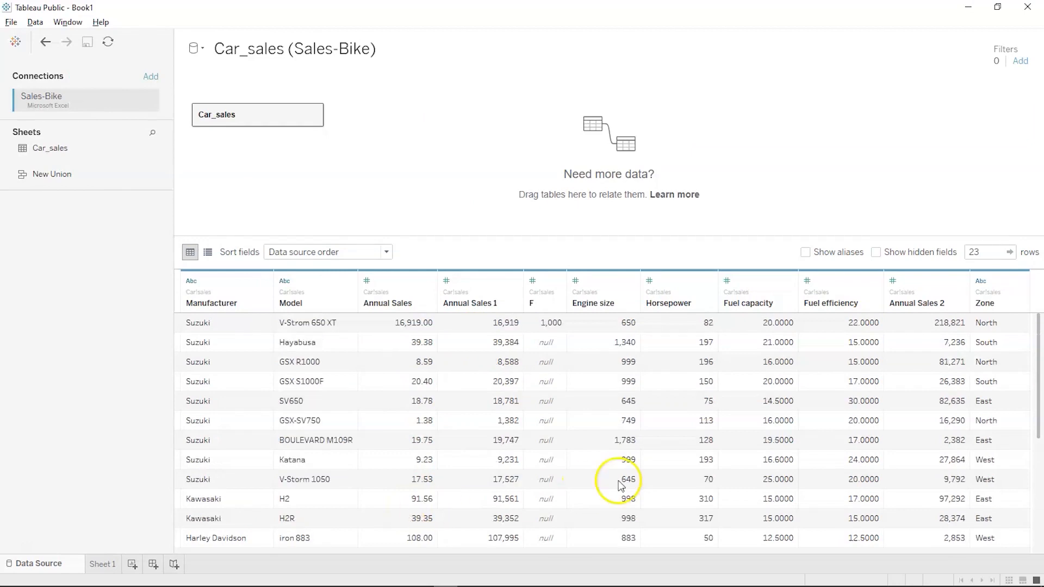
right_click(390, 296)
click(420, 331)
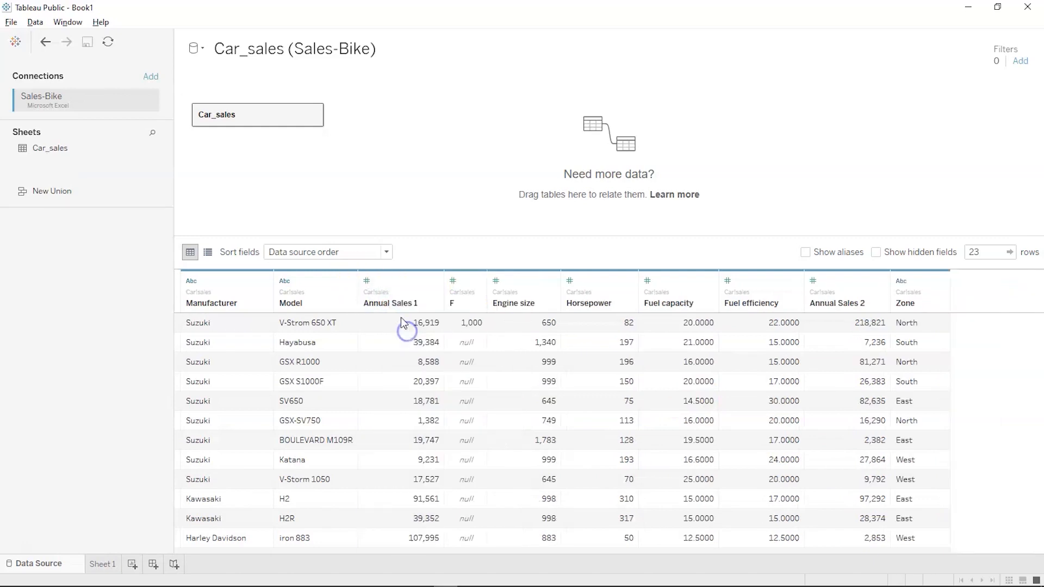
right_click(388, 293)
click(413, 332)
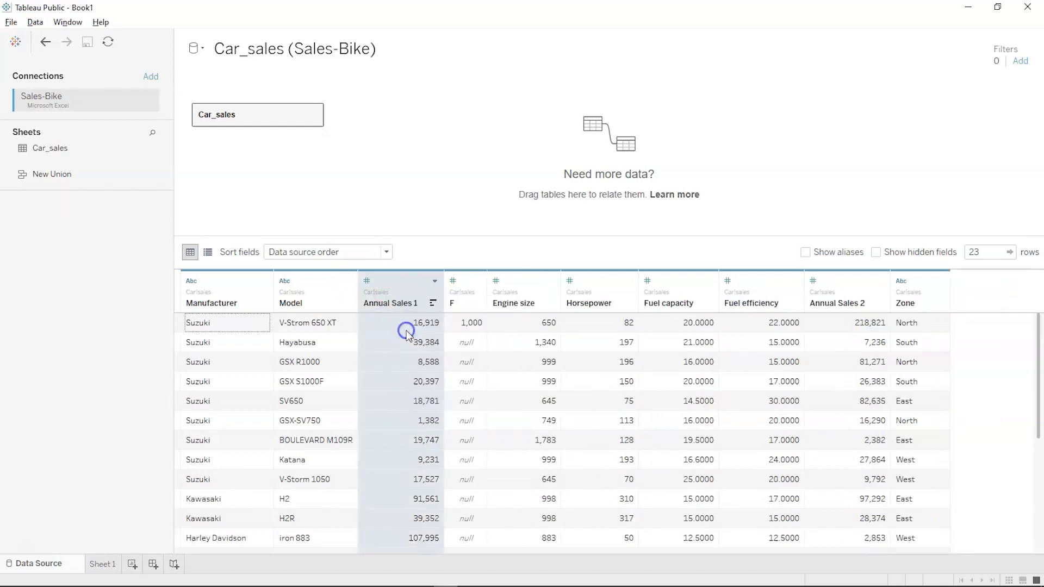
right_click(380, 297)
click(398, 330)
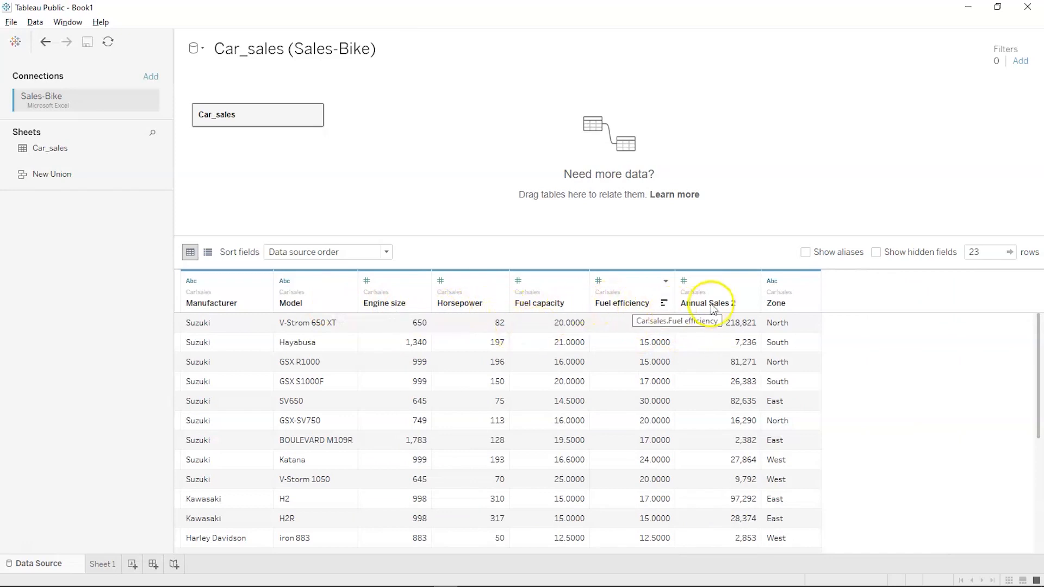
Step: Rename the Annual Sales 2 column of the Sales-Bike data as Annual_Sales
click(733, 303)
click(733, 304)
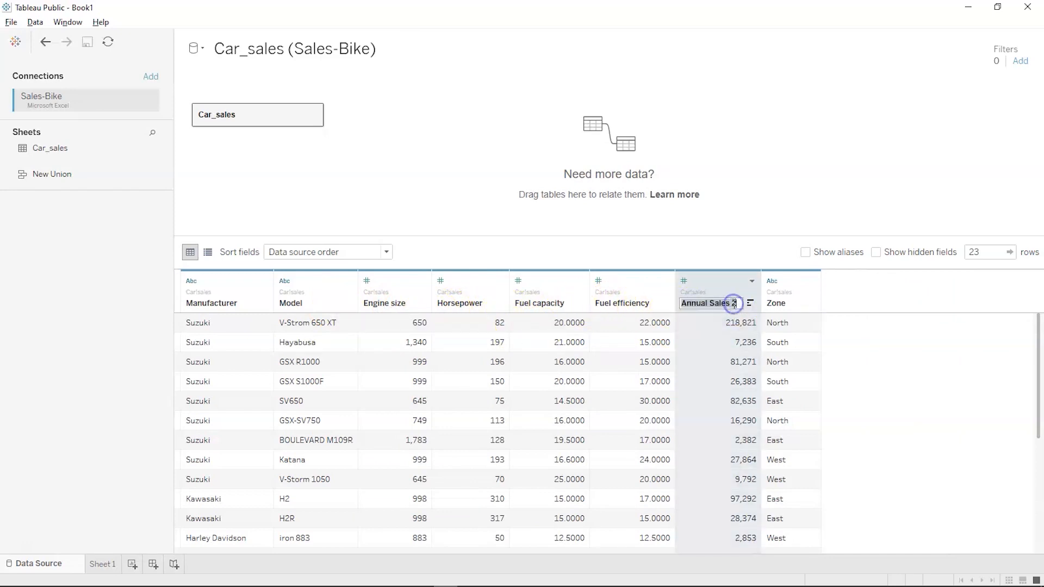
click(734, 304)
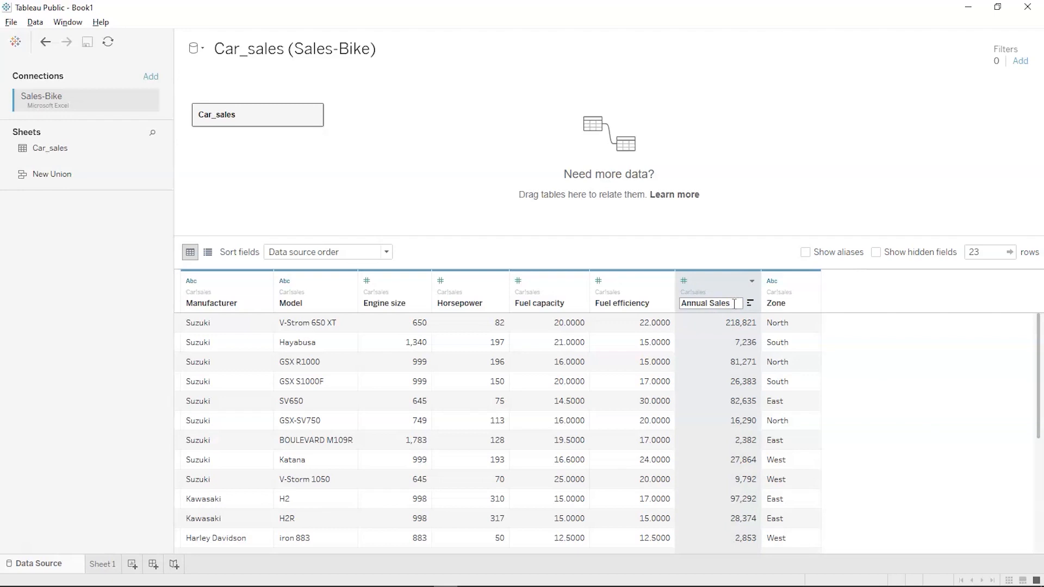
text(_)
click(870, 390)
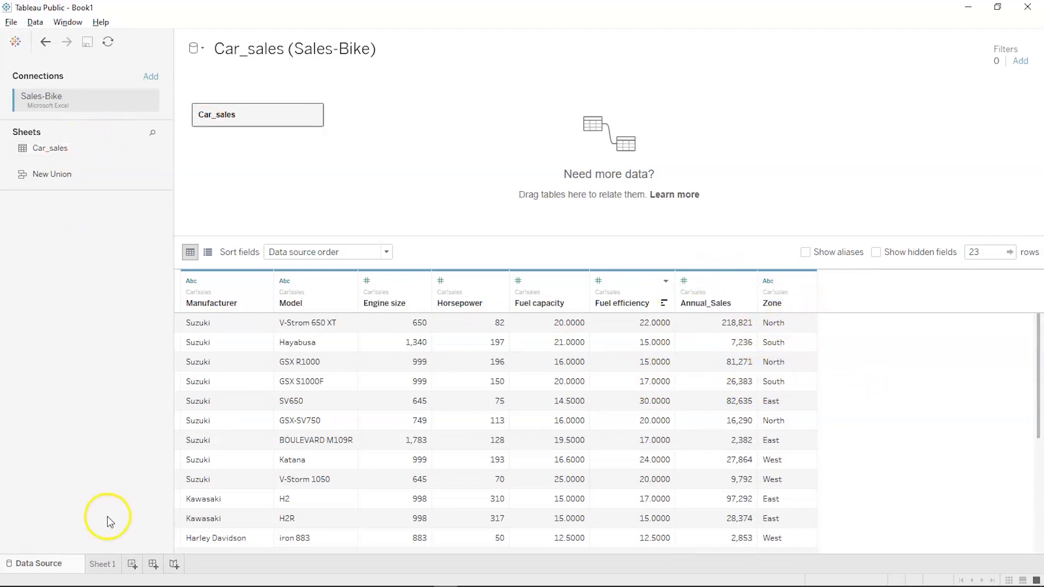
Step: In Sheet 1, compare the Sales-Car and Sales-Bike fields, especially Region and Zone, and check whether blend relationships can be edited
click(101, 565)
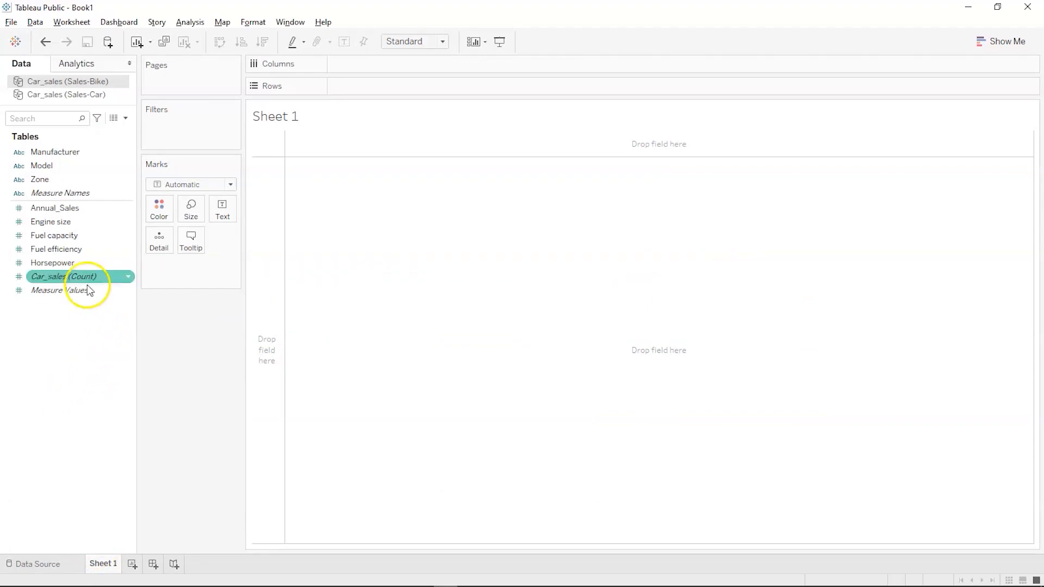
click(71, 96)
click(56, 209)
mouse_move(54, 210)
mouse_down()
mouse_move(58, 187)
mouse_move(51, 219)
mouse_move(51, 209)
mouse_up()
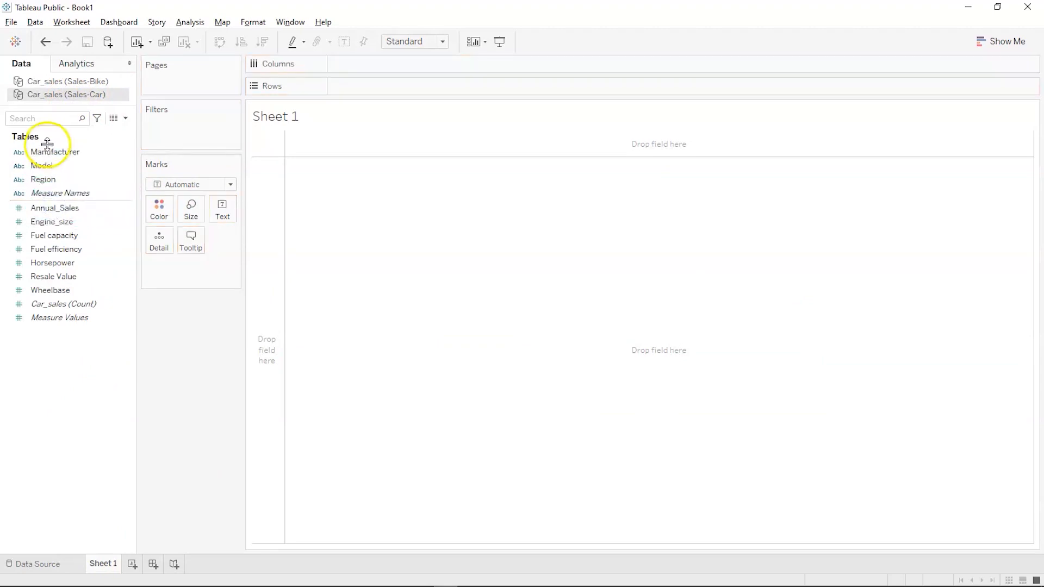
click(42, 181)
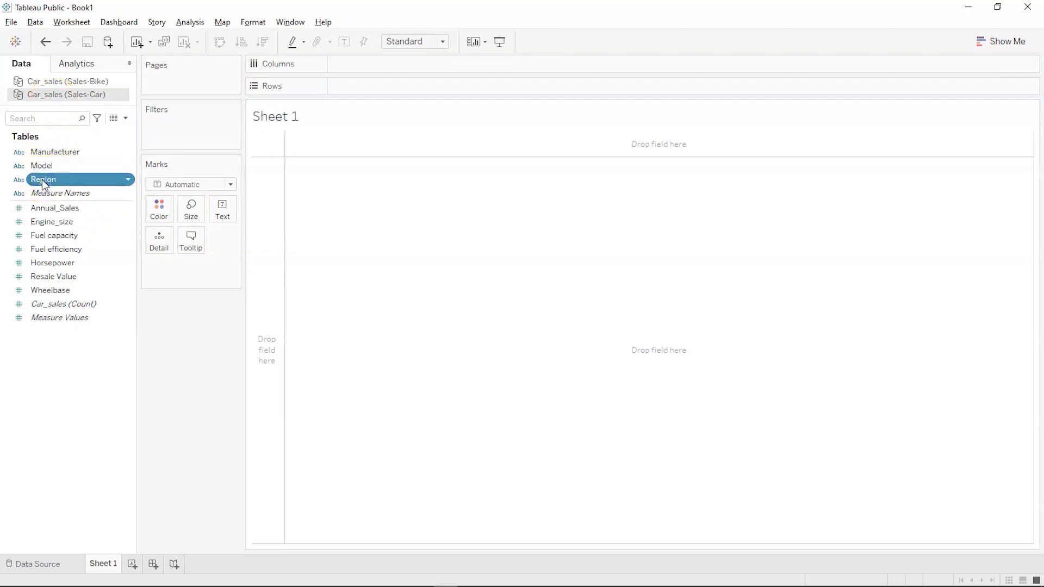
click(52, 82)
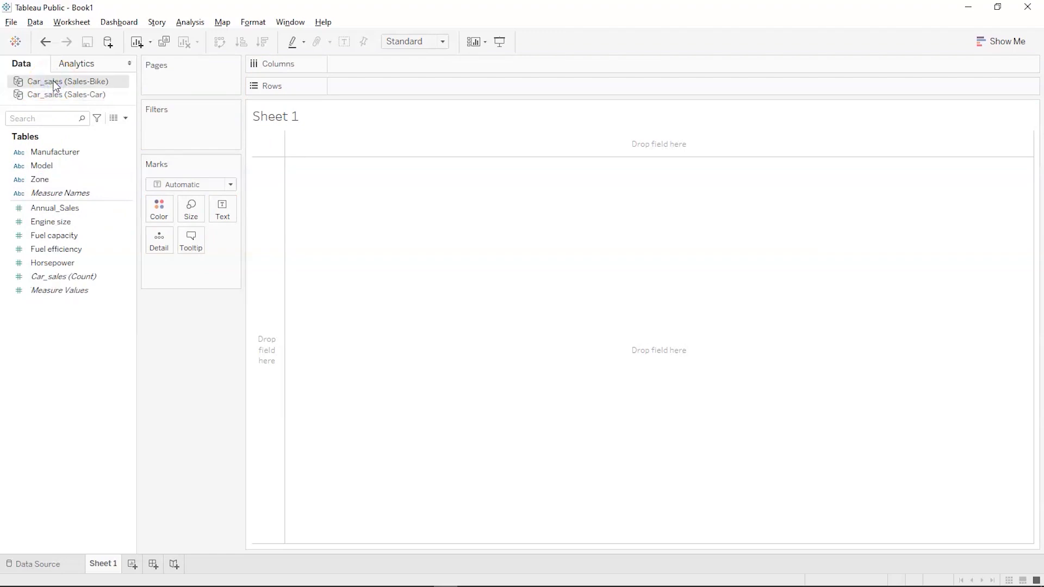
click(45, 197)
click(48, 179)
click(77, 405)
click(74, 93)
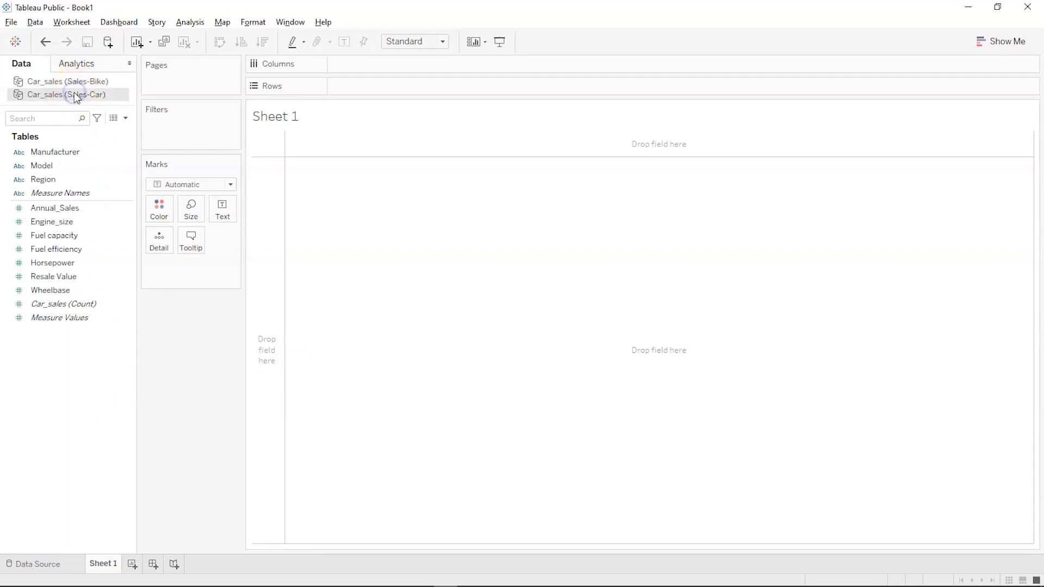
click(82, 81)
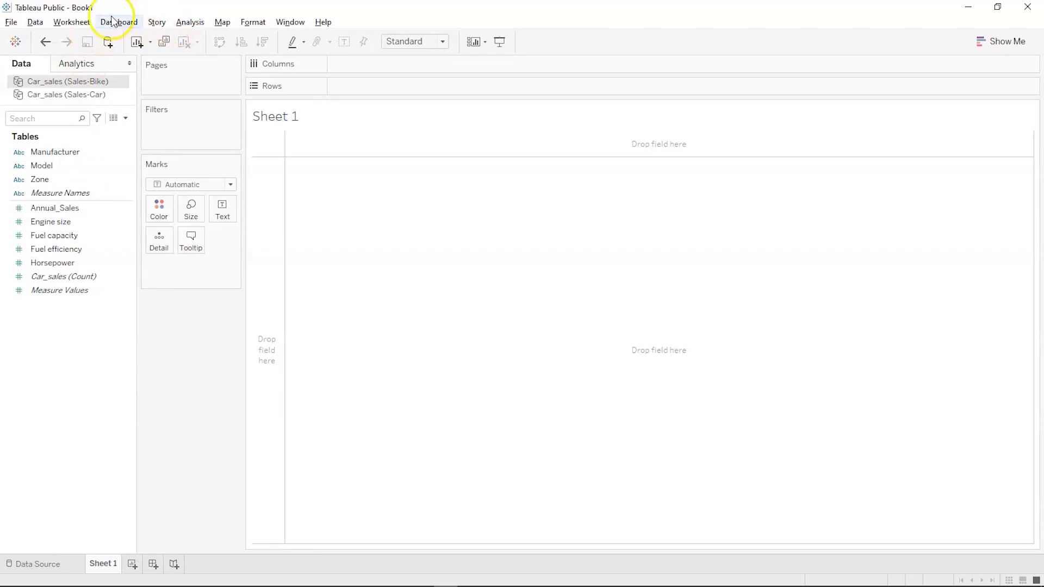
click(43, 23)
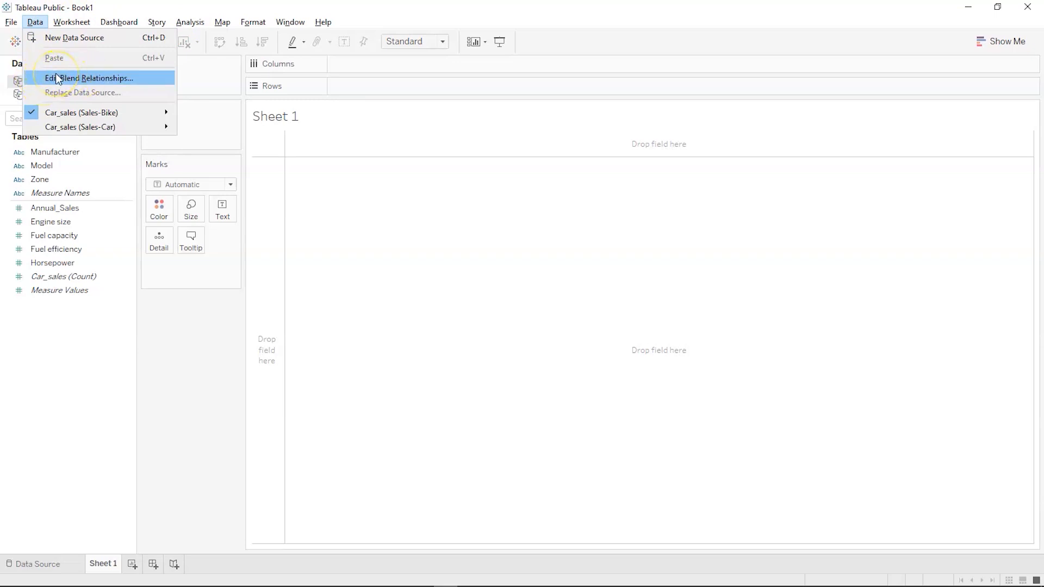
click(83, 345)
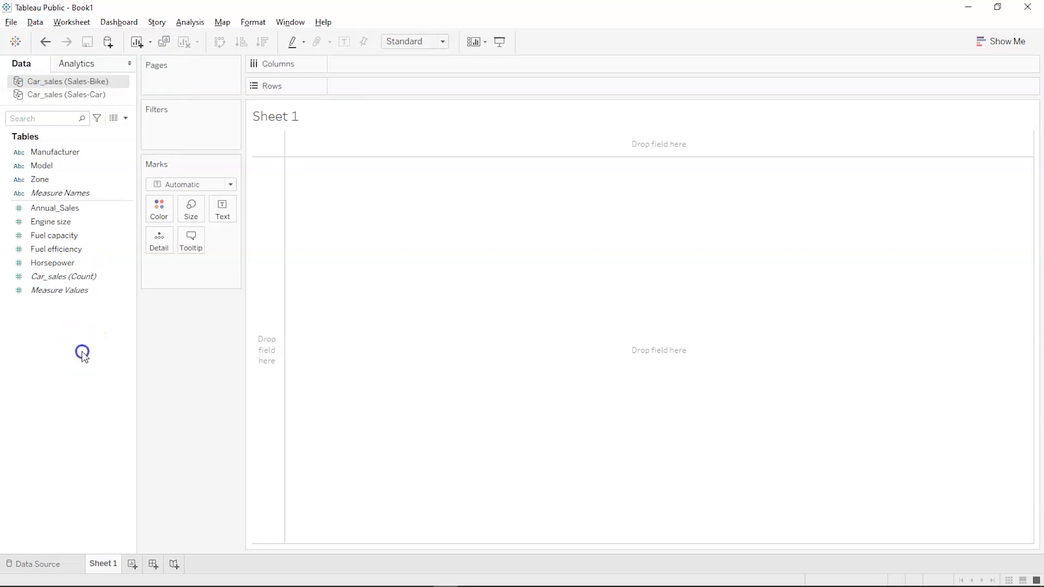
Step: Close the Car_sales (Sales-Car) data source and check whether blend relationships can be edited with only Sales-Bike connected
right_click(56, 98)
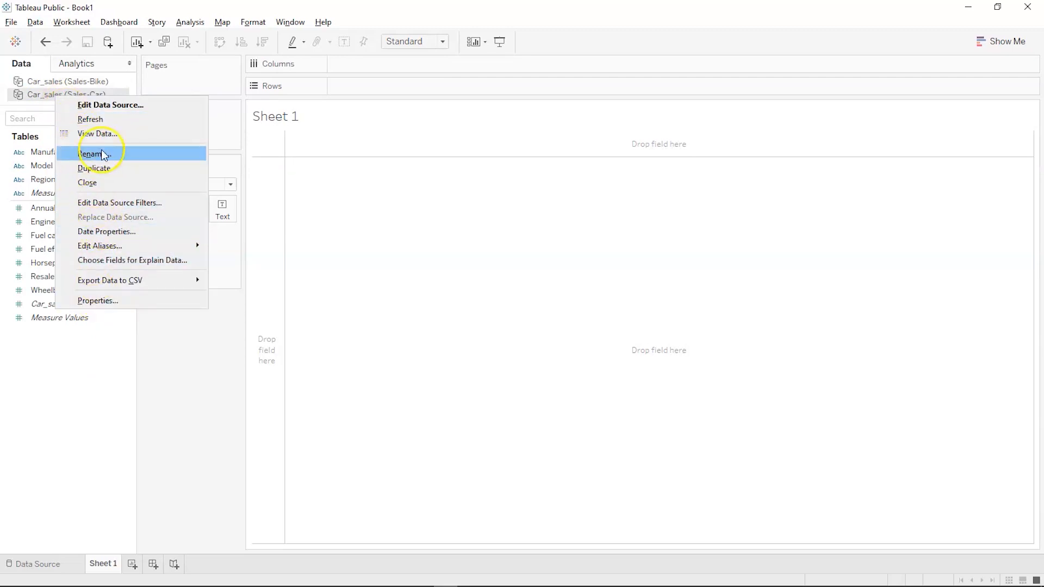
click(94, 180)
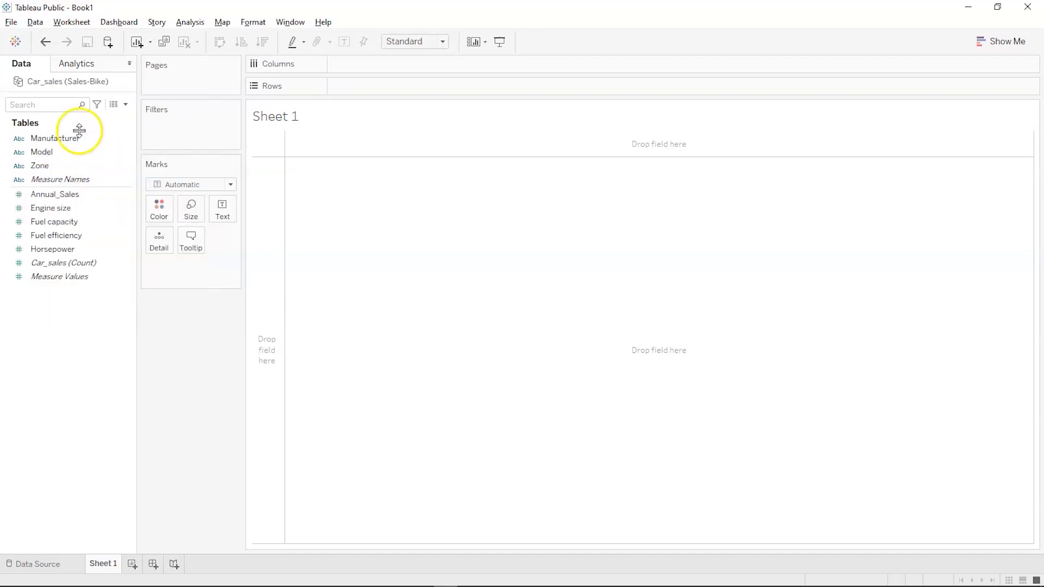
click(41, 91)
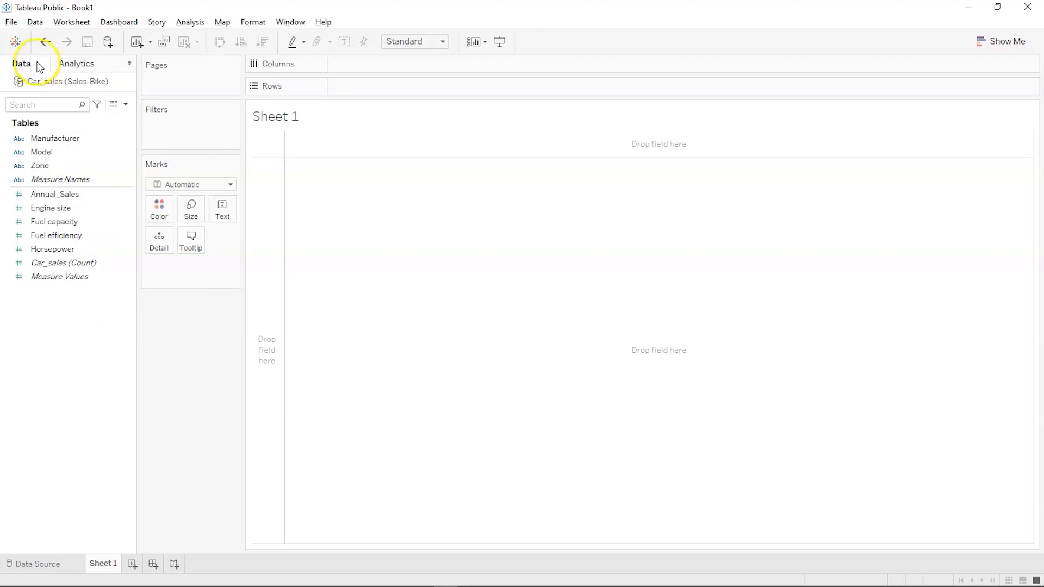
click(35, 22)
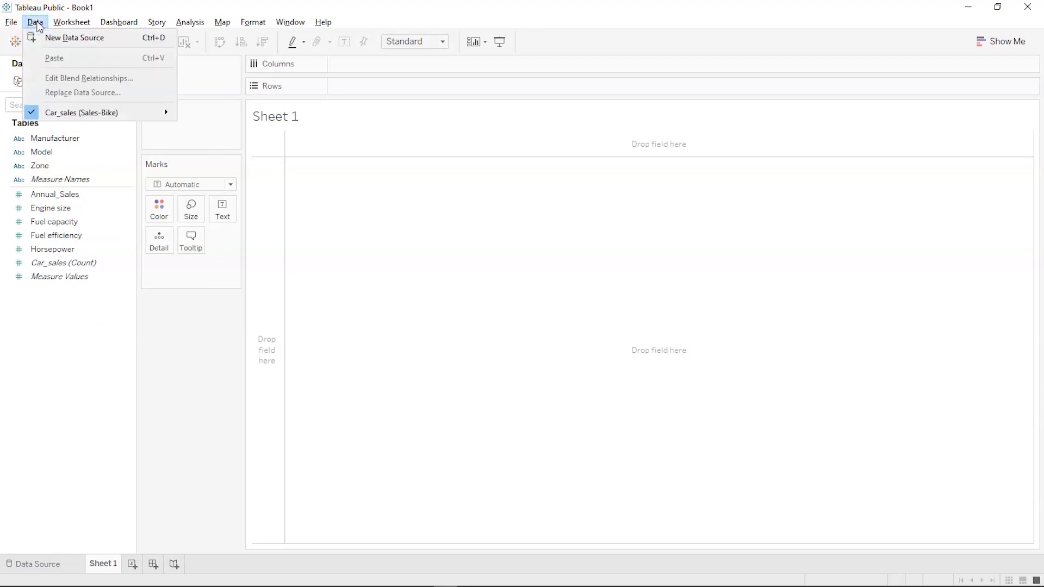
click(44, 78)
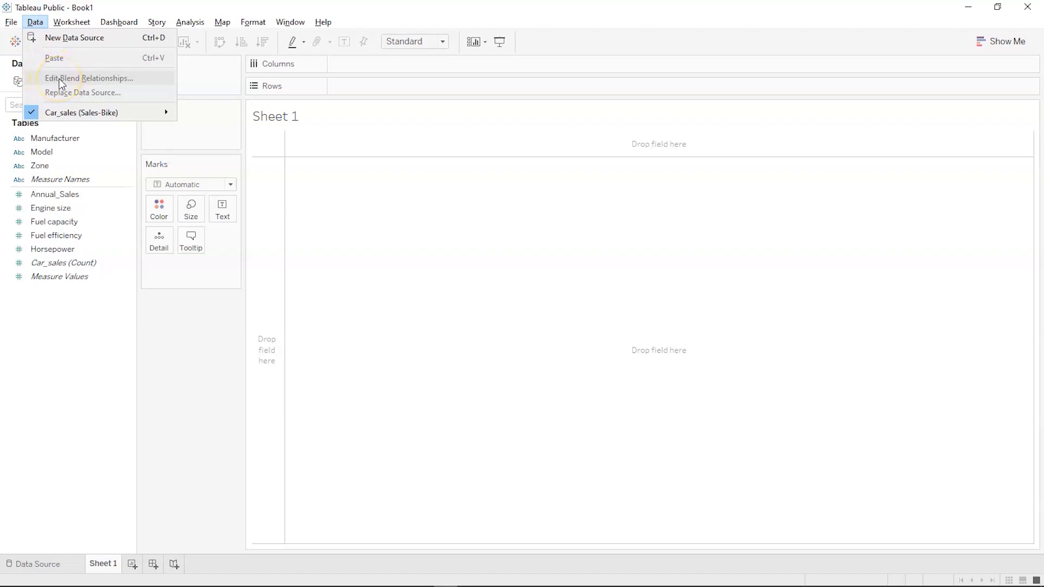
click(55, 327)
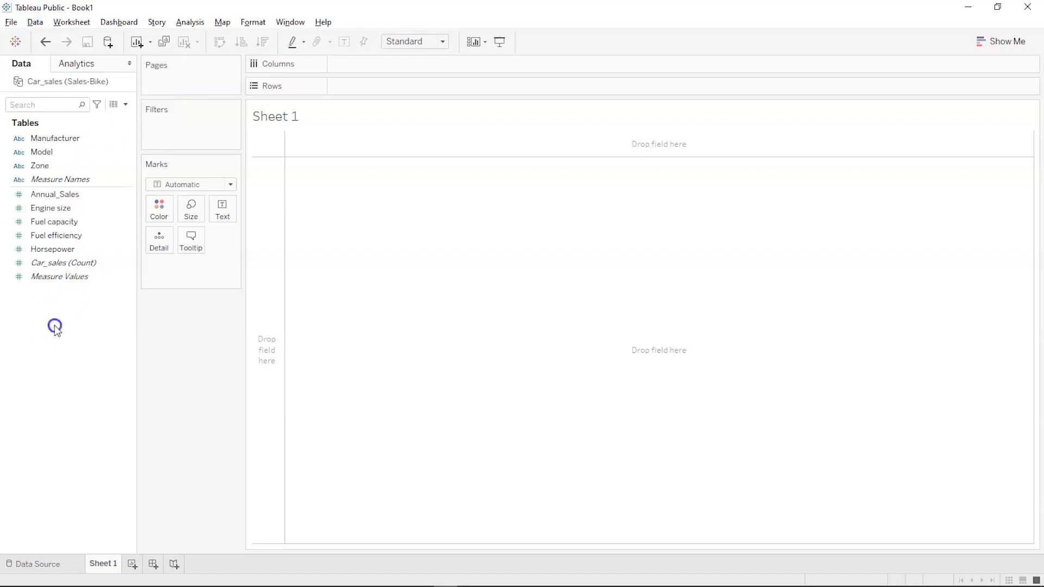
click(29, 24)
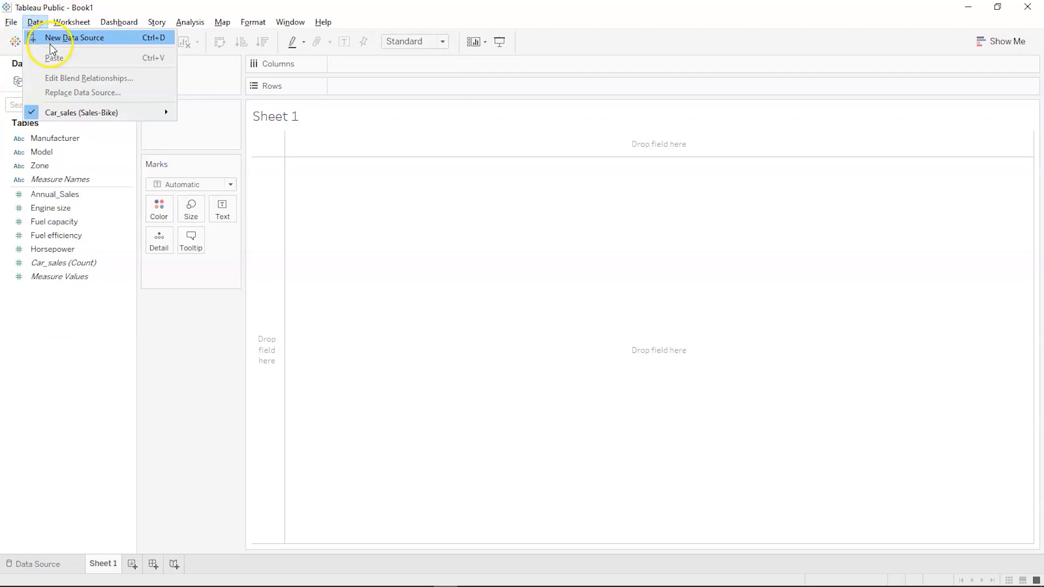
click(52, 39)
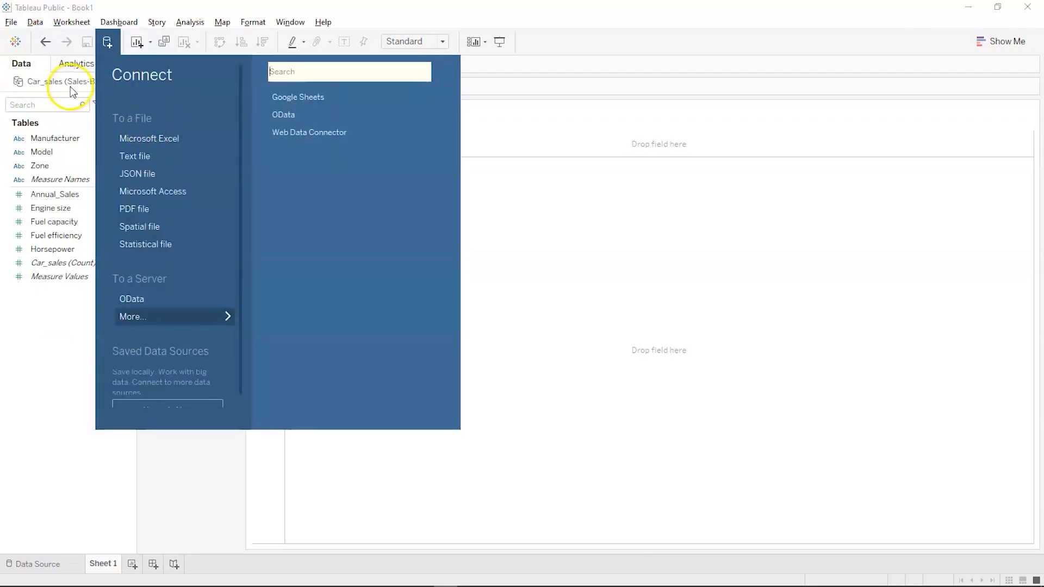
click(167, 138)
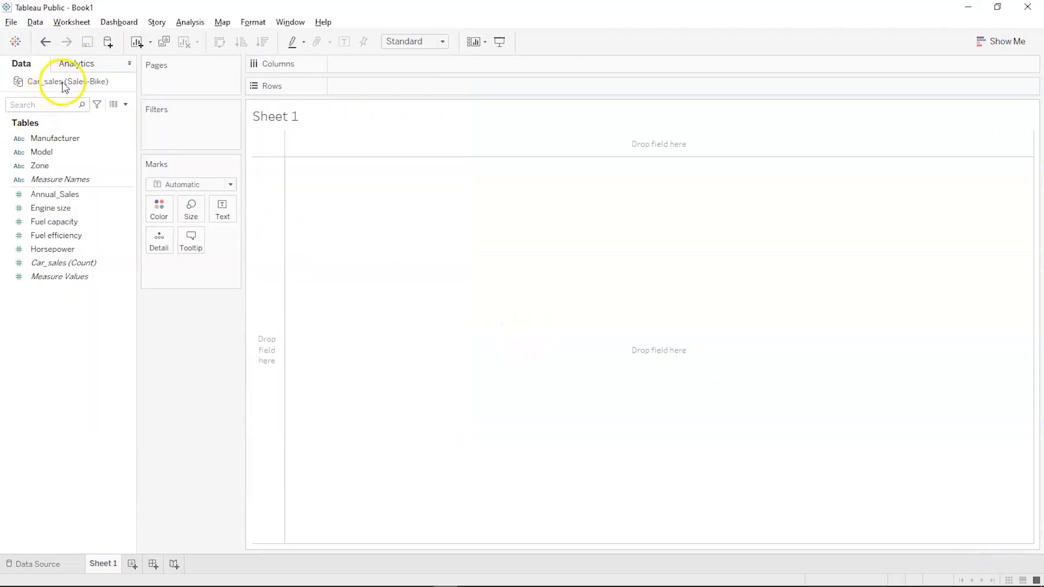
Step: Connect the Sales-Car Excel file as a new data source alongside Sales-Bike
click(36, 22)
click(65, 38)
click(161, 132)
click(495, 117)
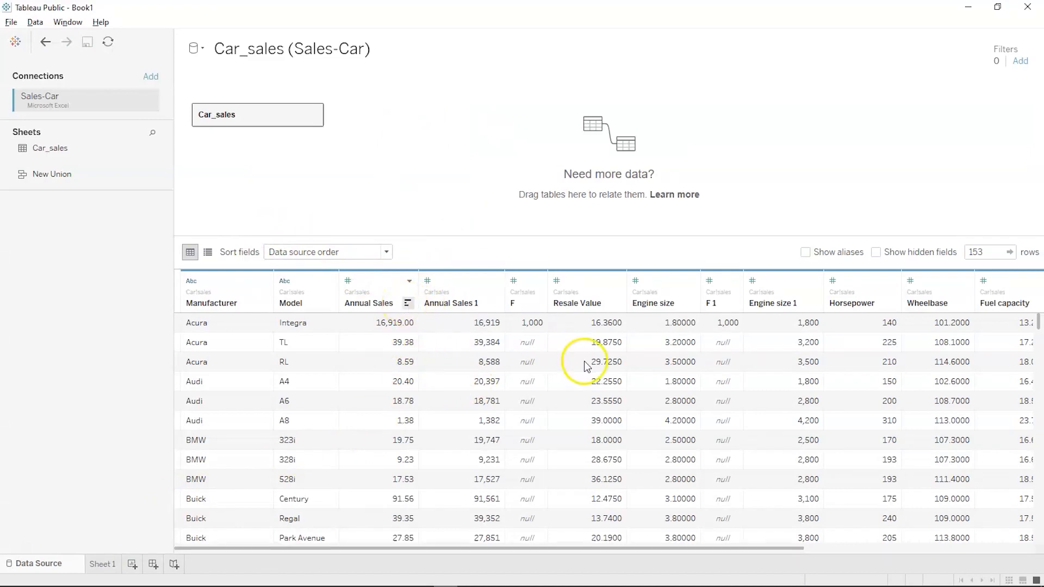
Step: Hide the Annual Sales column of the Sales-Car data and rename the Annual Sales 1 column as Annual_Sales
right_click(371, 295)
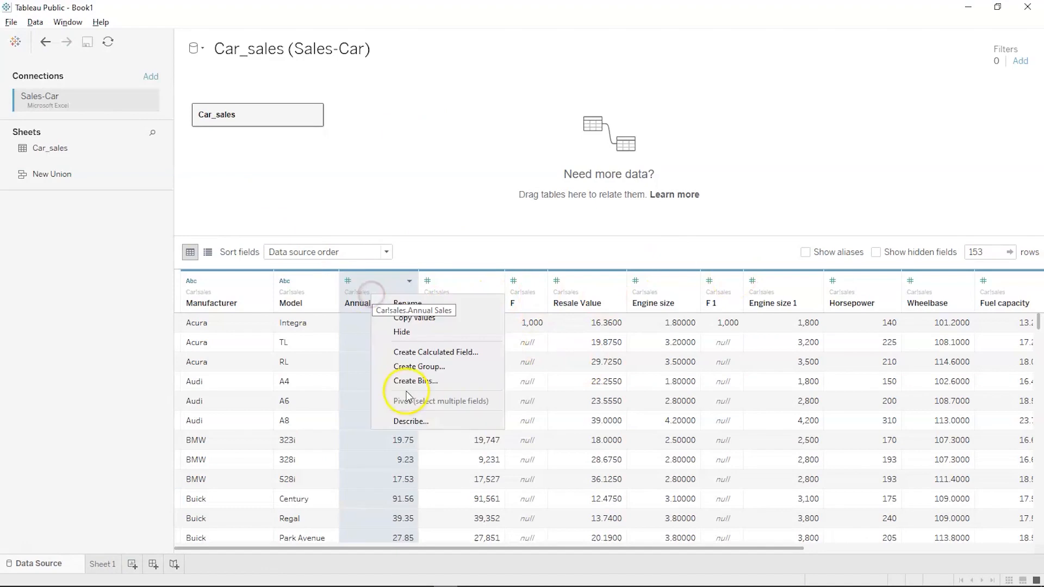
click(407, 334)
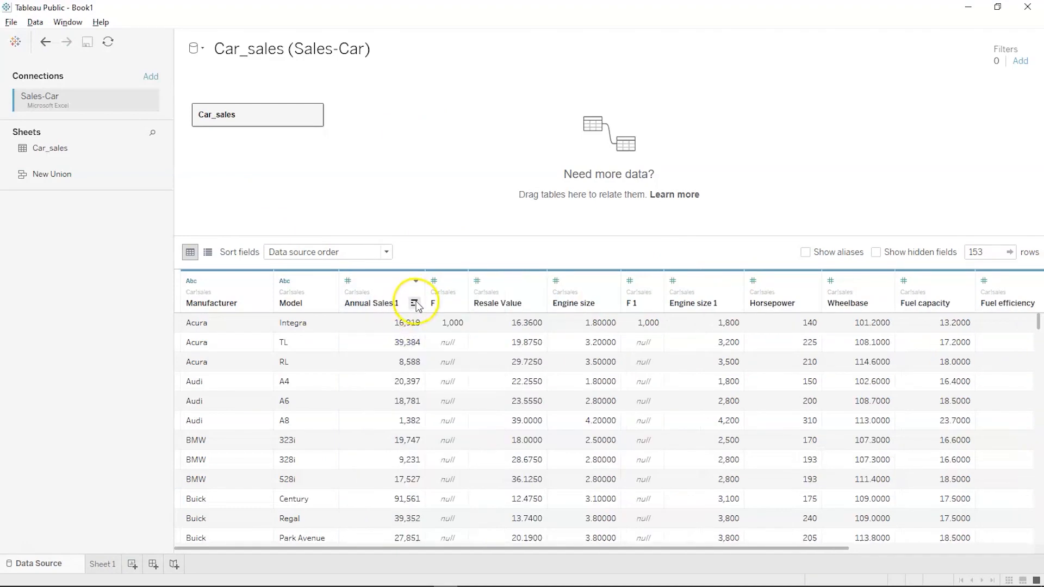
double_click(389, 301)
key(End)
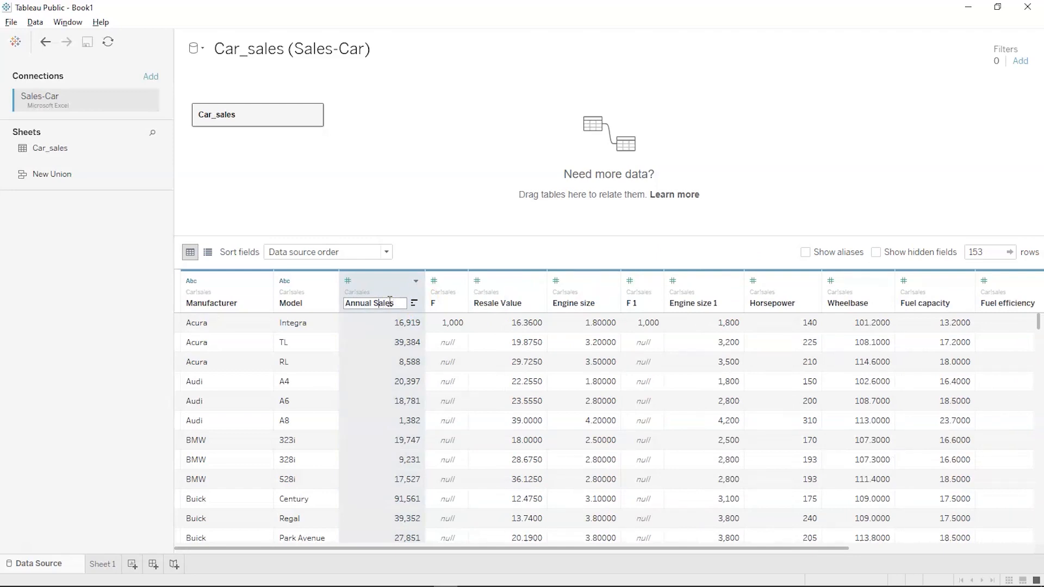
key(BackSpace)
text(_)
click(433, 303)
Step: Hide the F, F 1 and Annual Sales 2 columns in the Sales-Car data grid
right_click(433, 304)
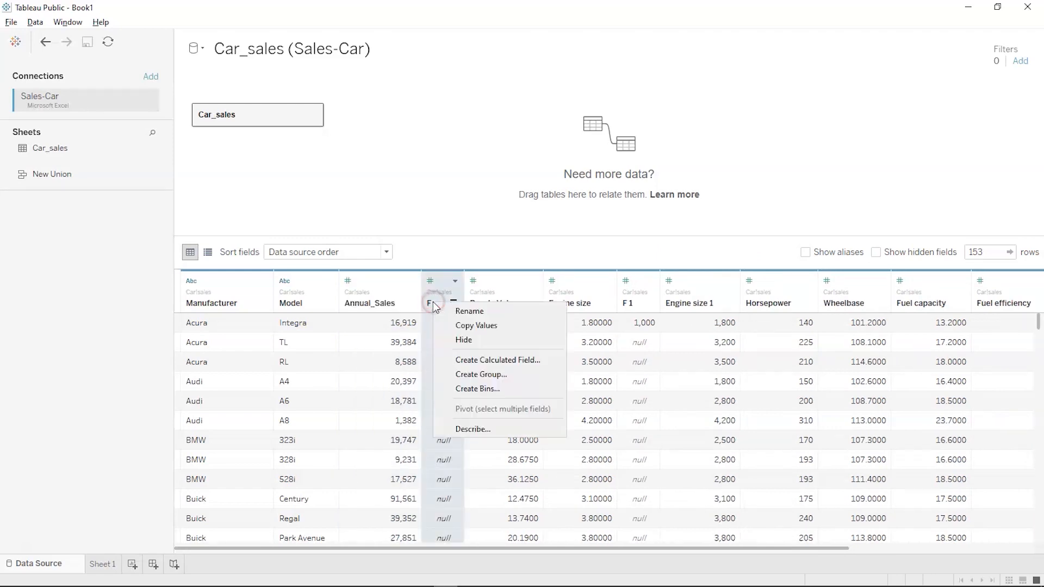
click(460, 341)
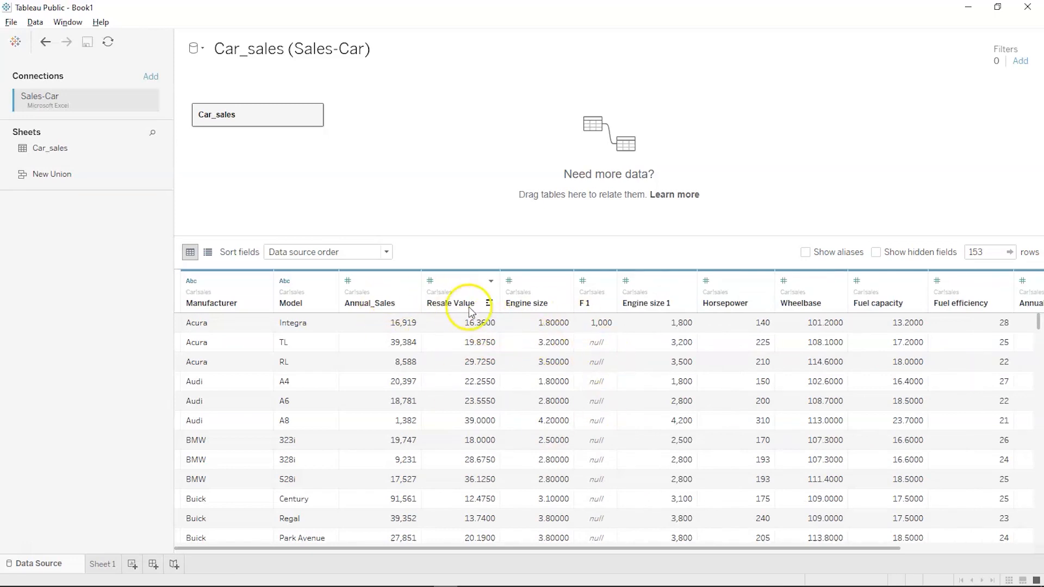
right_click(591, 297)
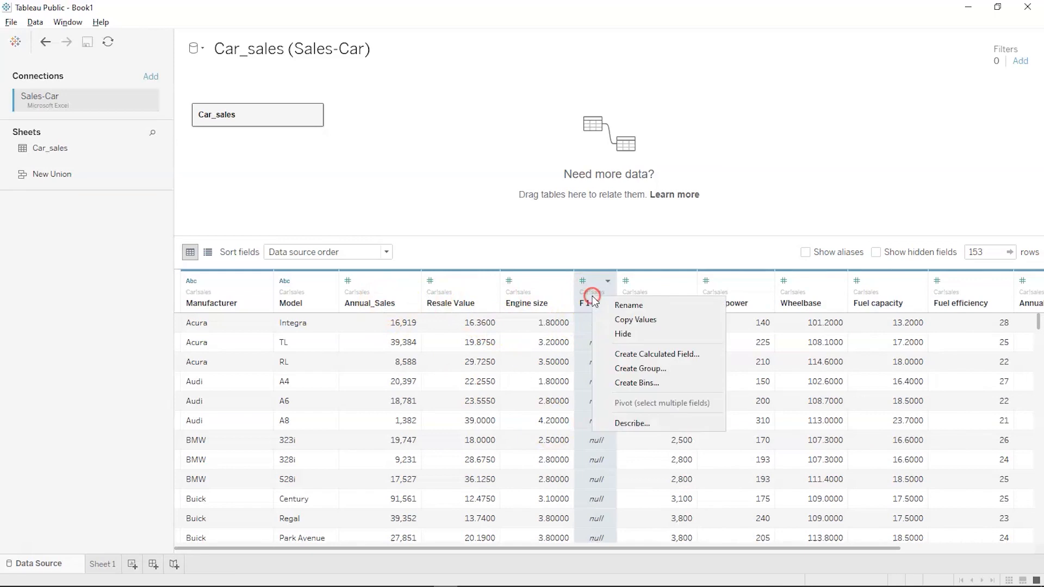
click(615, 341)
right_click(586, 292)
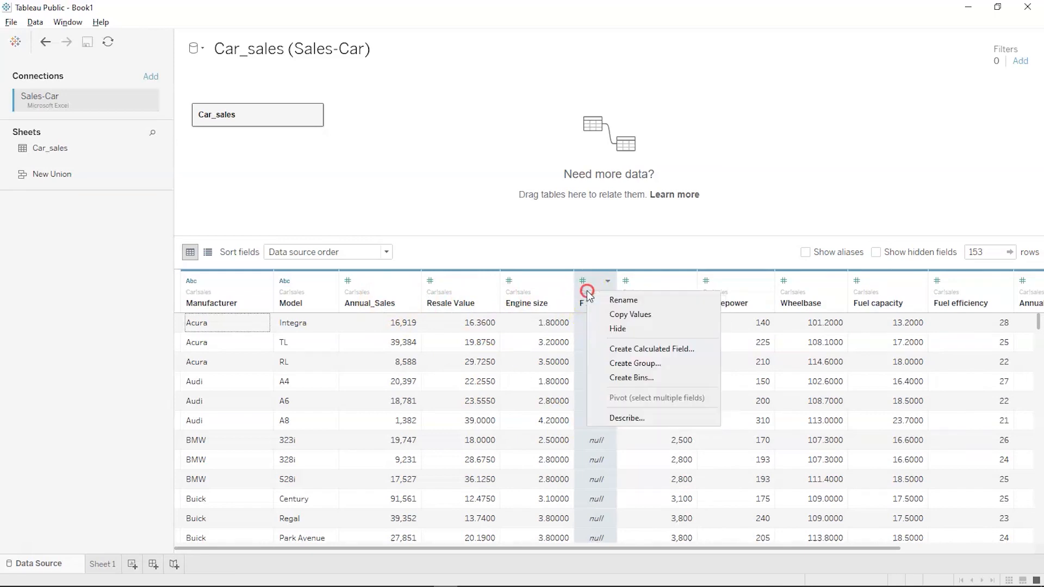
click(605, 330)
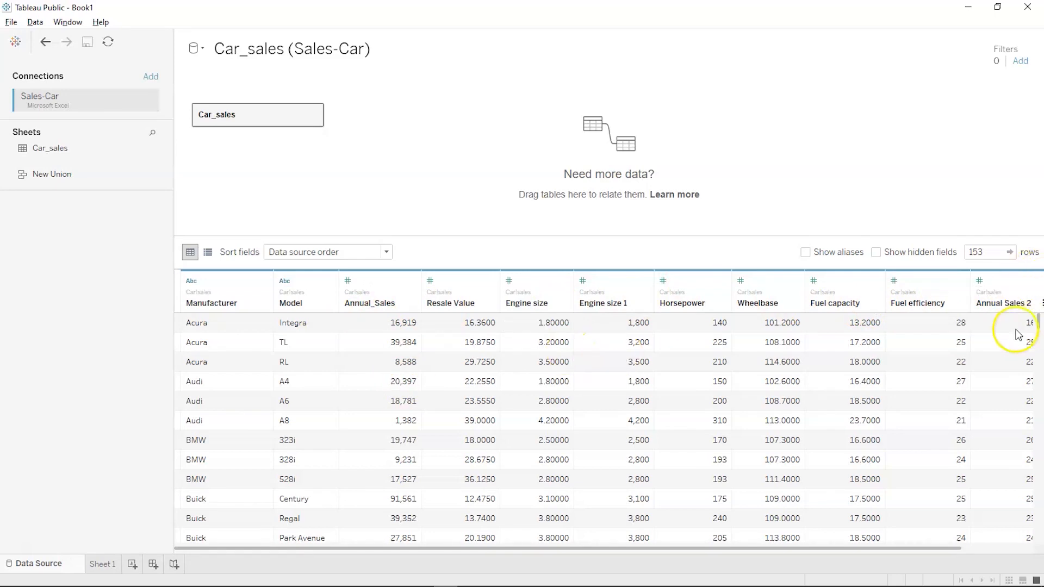
right_click(1003, 302)
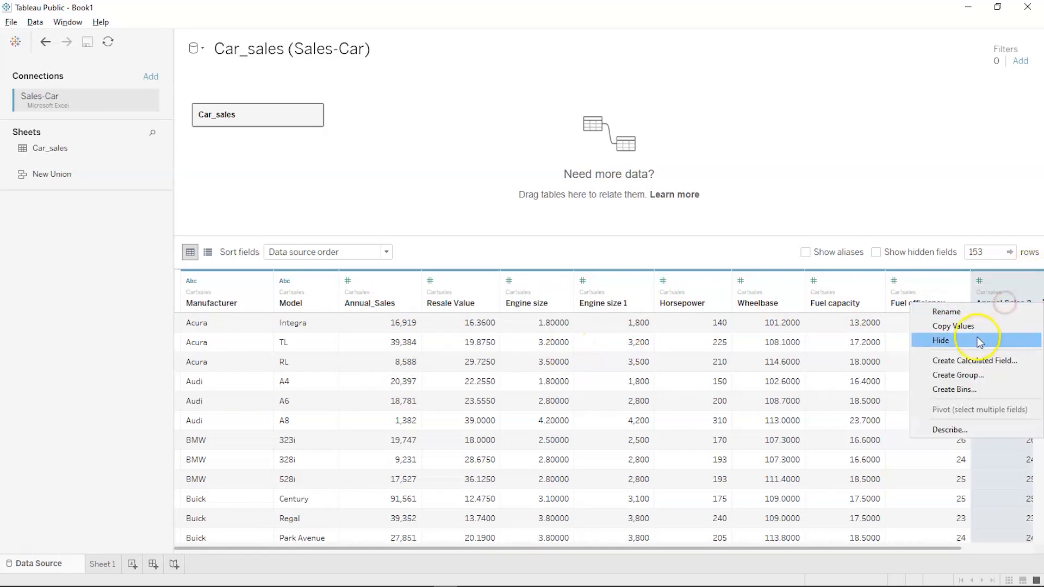
click(963, 341)
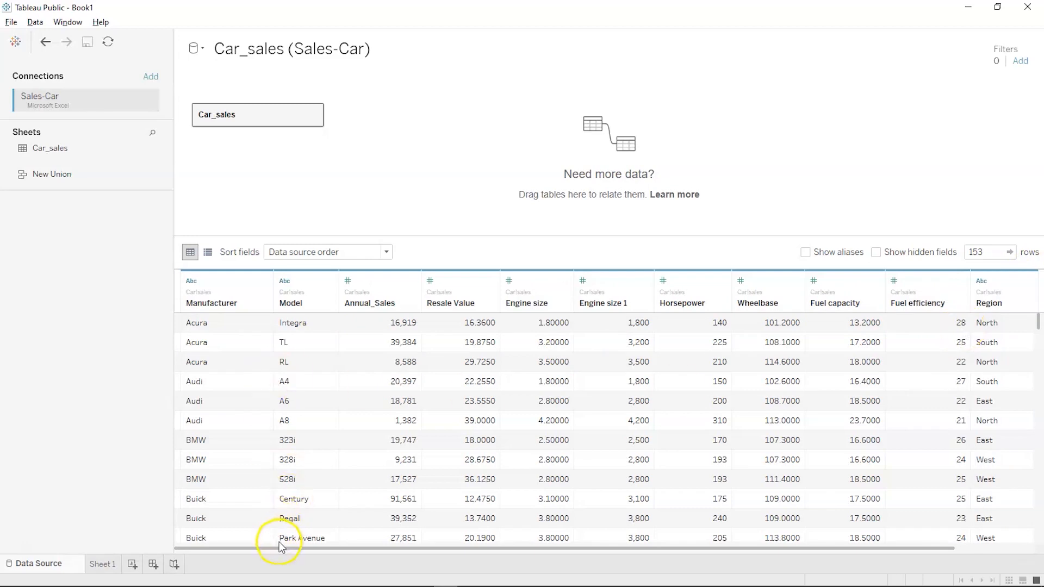
Step: Hide the Engine size column of the Sales-Car data and rename the Engine size 1 column as Engine_size
right_click(546, 294)
click(564, 343)
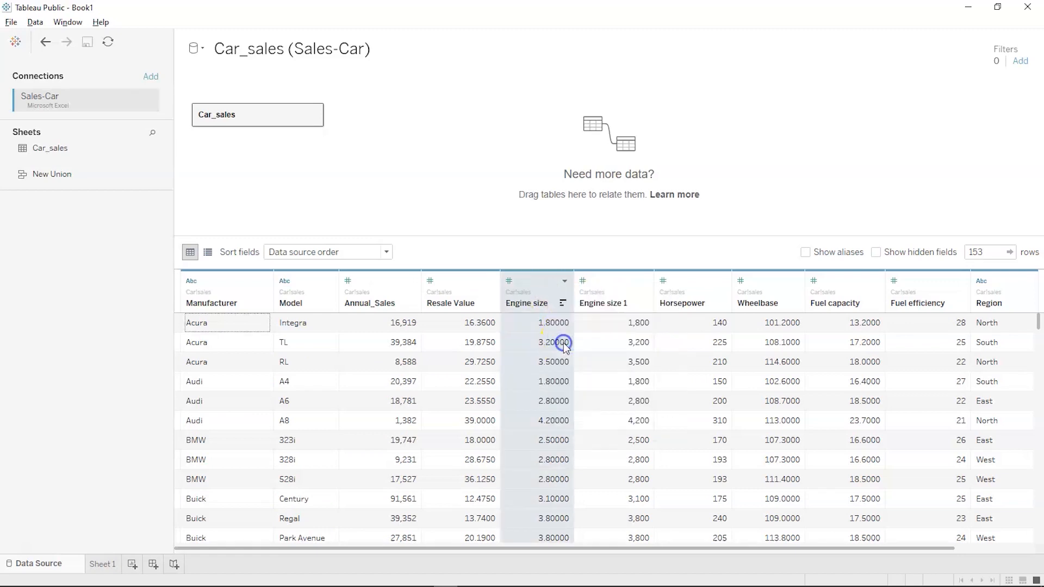
right_click(540, 296)
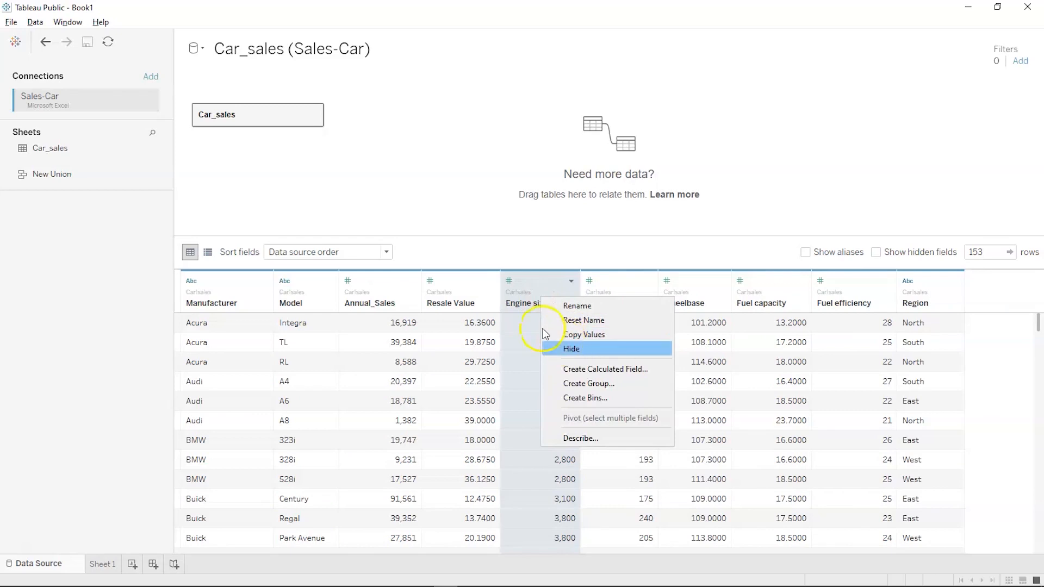
click(528, 295)
double_click(531, 298)
key(Right)
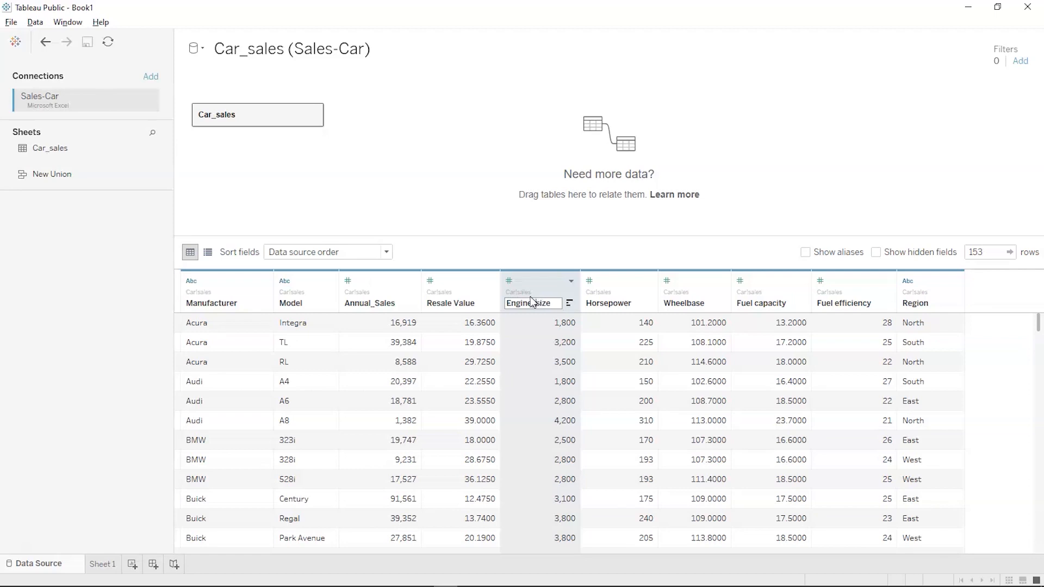
click(624, 325)
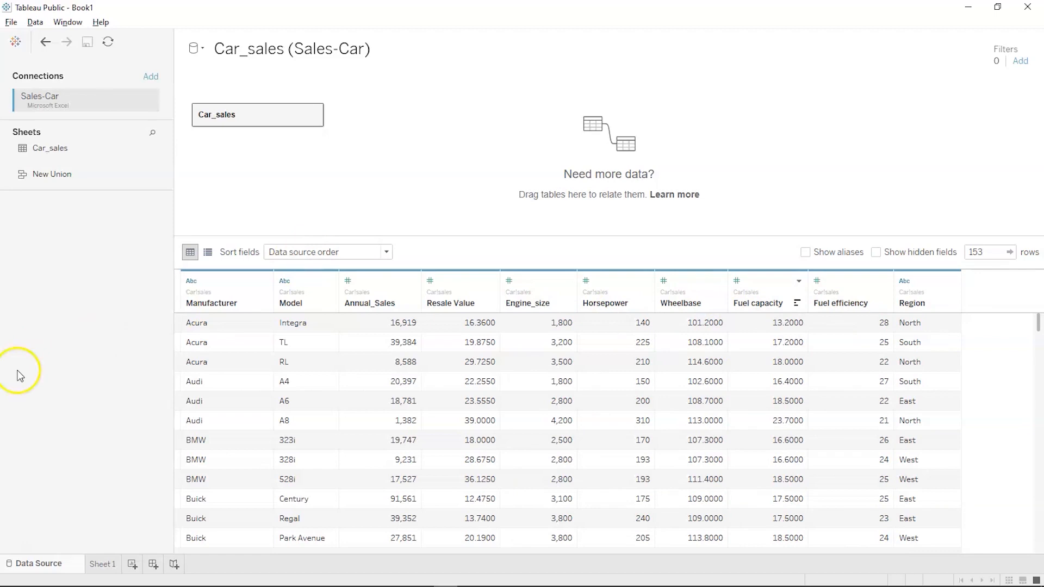
Step: From Sheet 1, open the blend relationships between Sales-Car and Sales-Bike and switch the field mapping to Custom
click(103, 564)
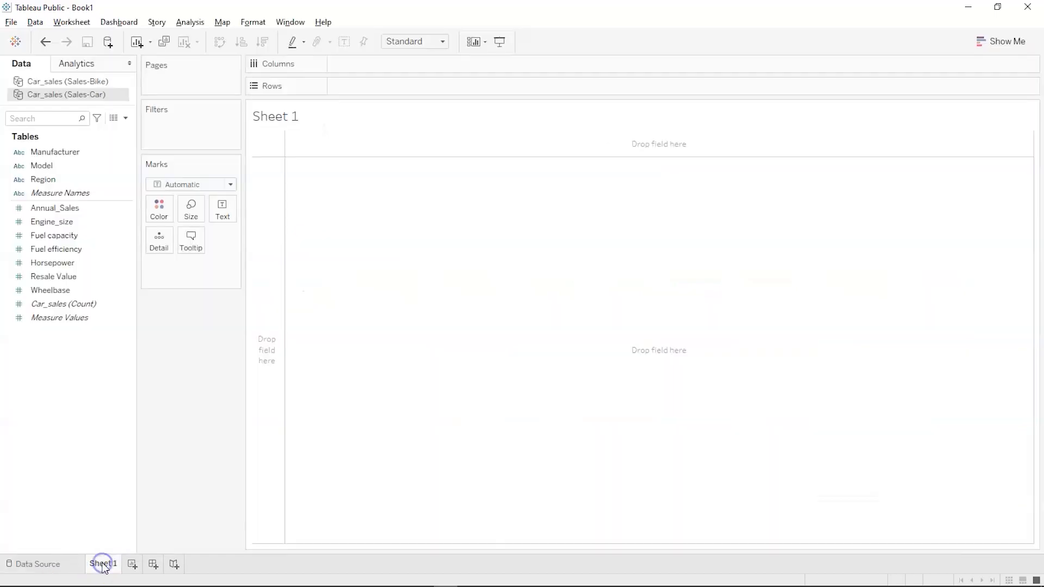
click(34, 22)
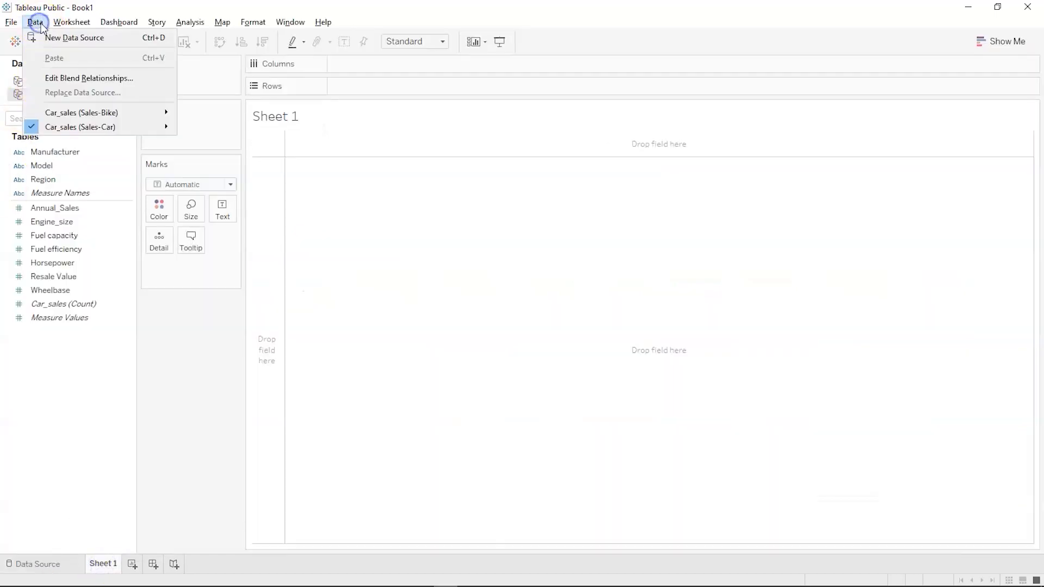
click(58, 79)
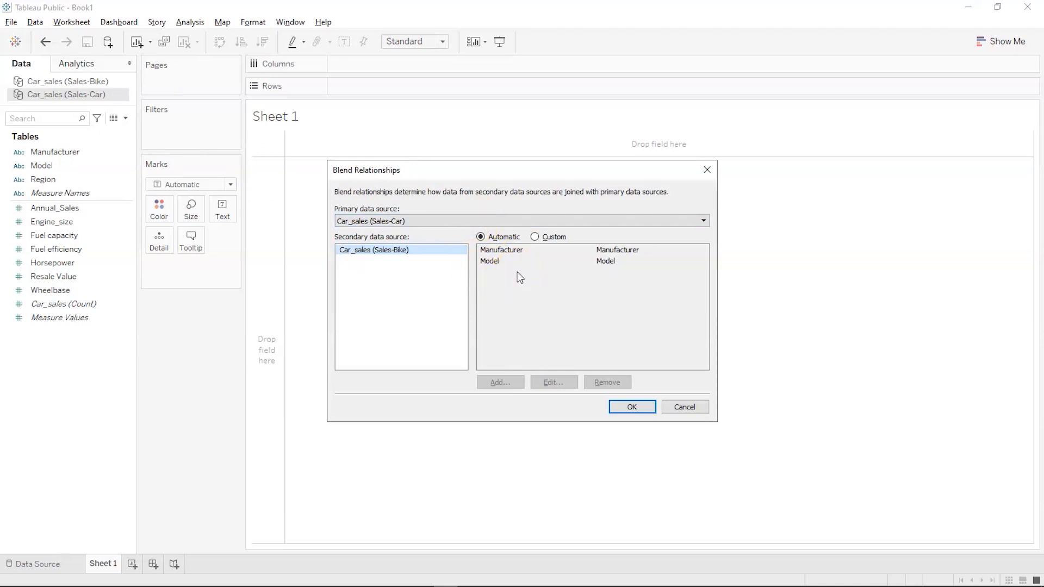
click(505, 257)
click(536, 237)
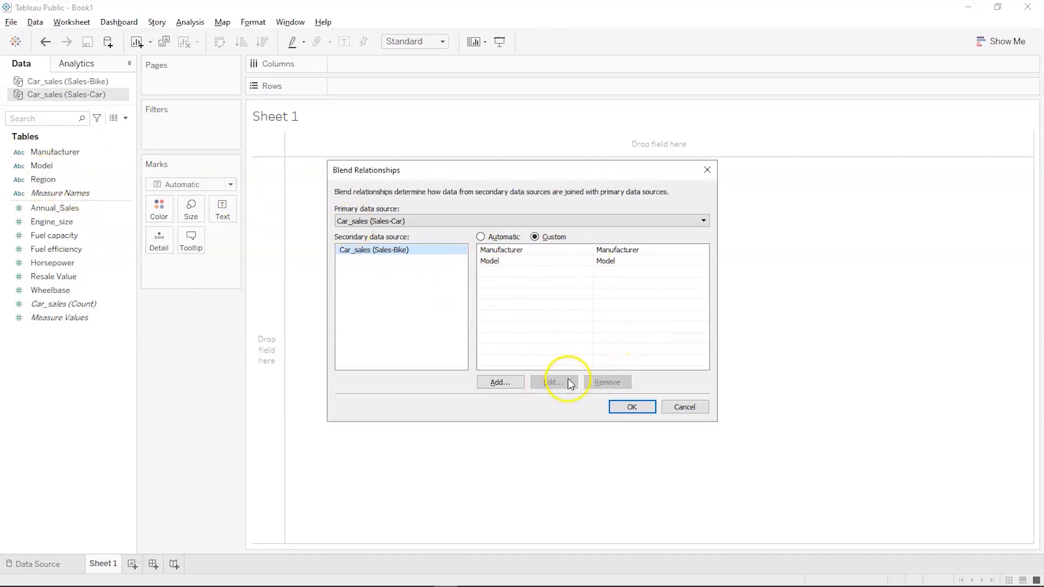
Step: Add a field mapping from Region in Sales-Car to Zone in Sales-Bike, check the mapped pairs and apply the blend relationships
click(498, 382)
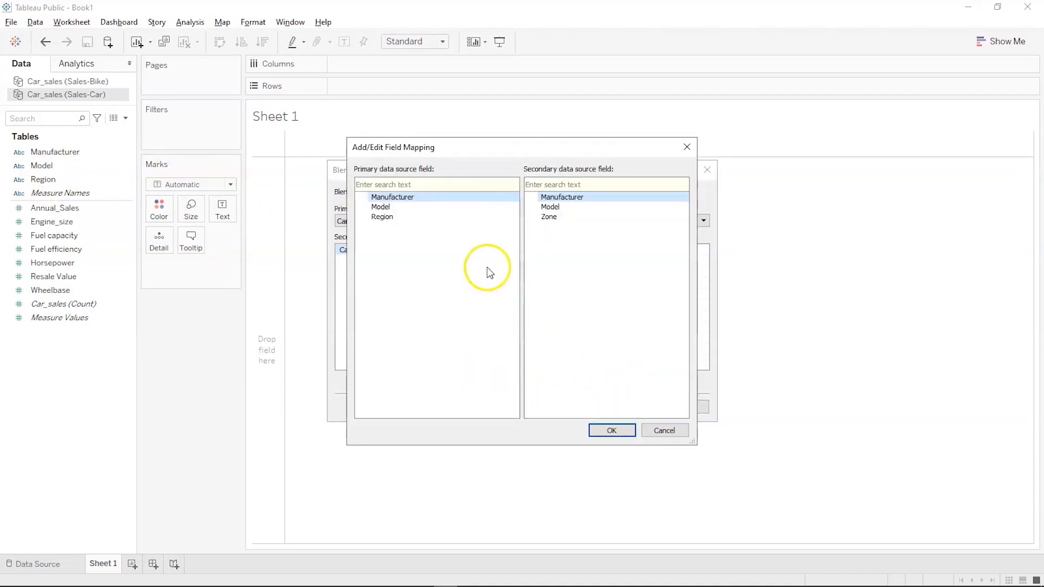
click(412, 218)
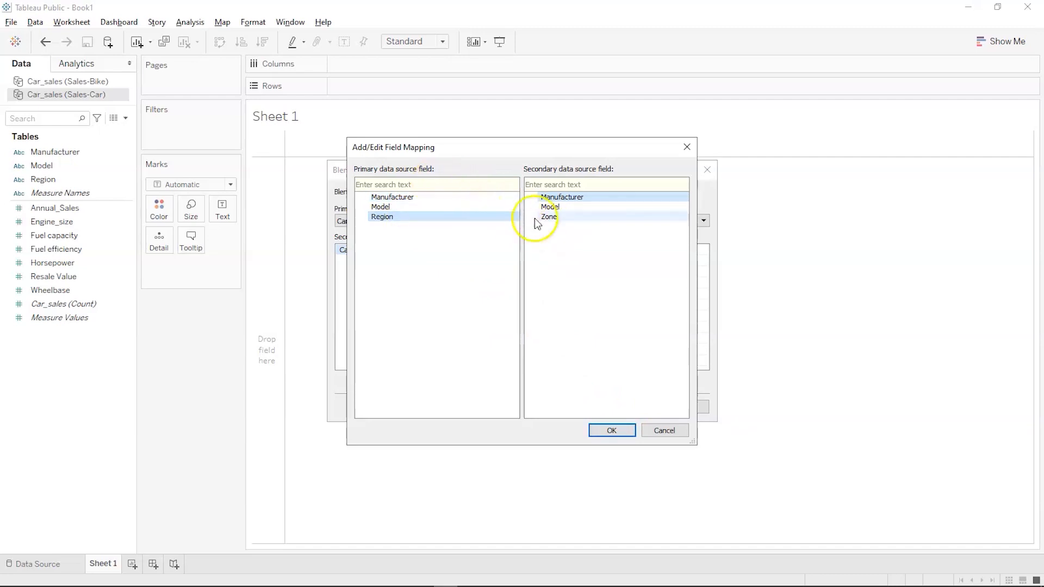
click(551, 216)
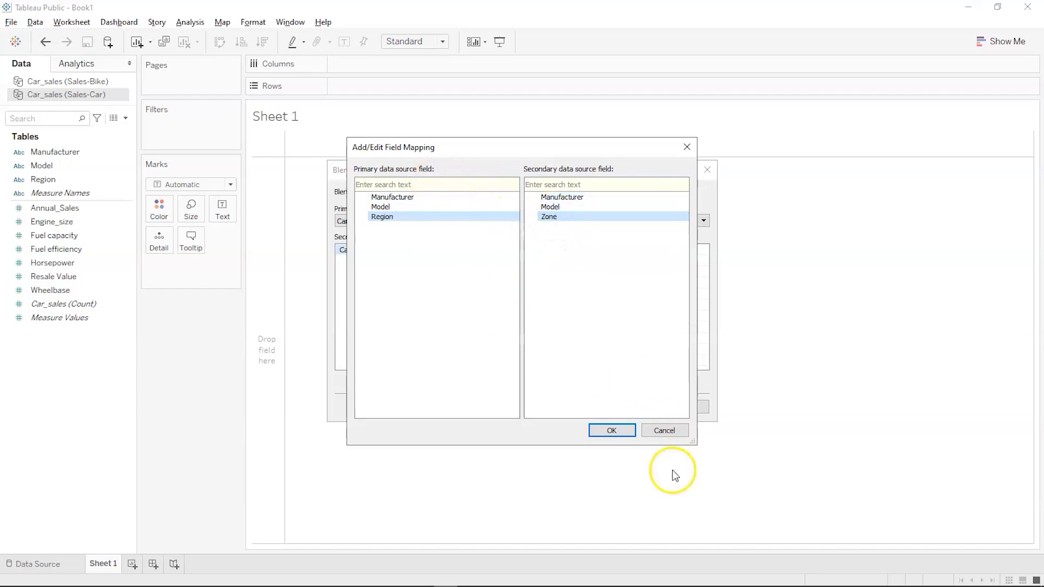
click(623, 432)
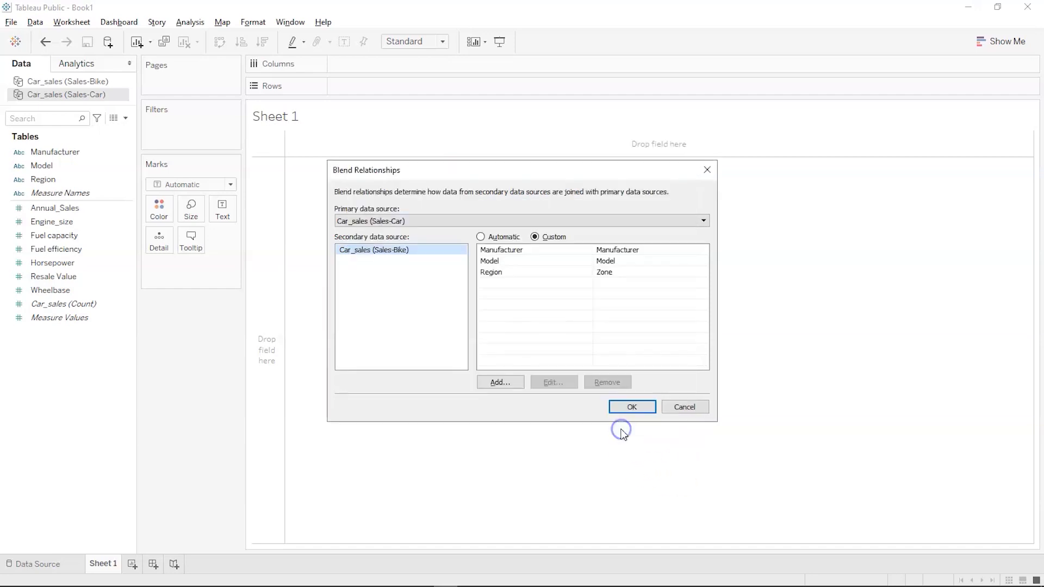
click(519, 272)
click(511, 262)
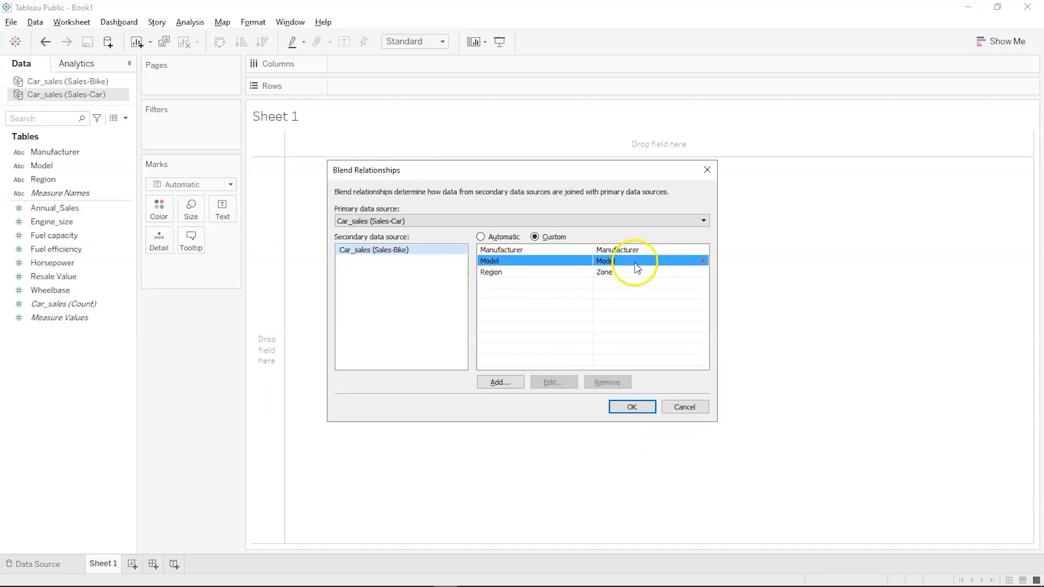
click(498, 273)
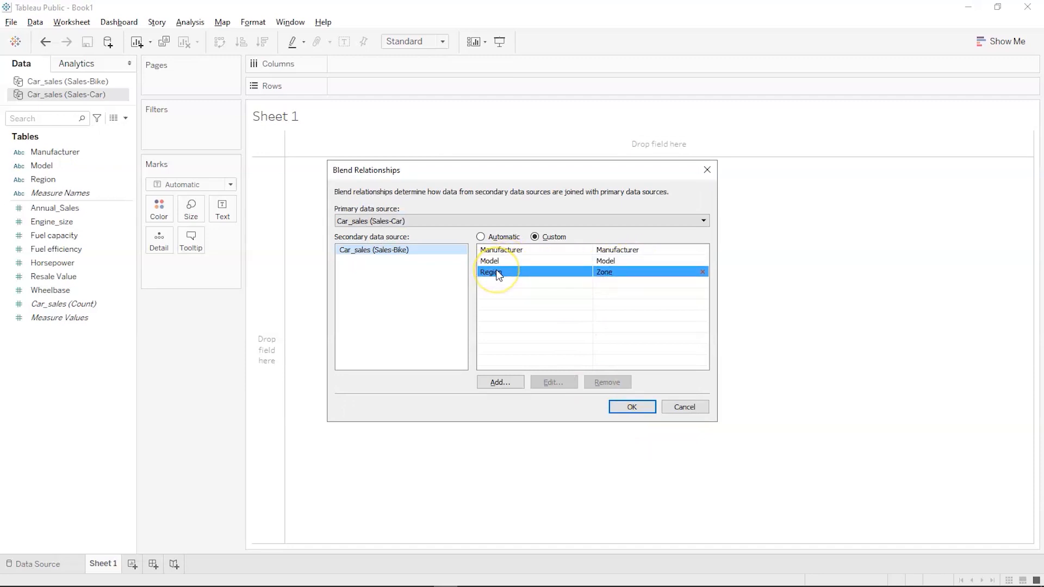
click(654, 297)
click(626, 274)
click(629, 347)
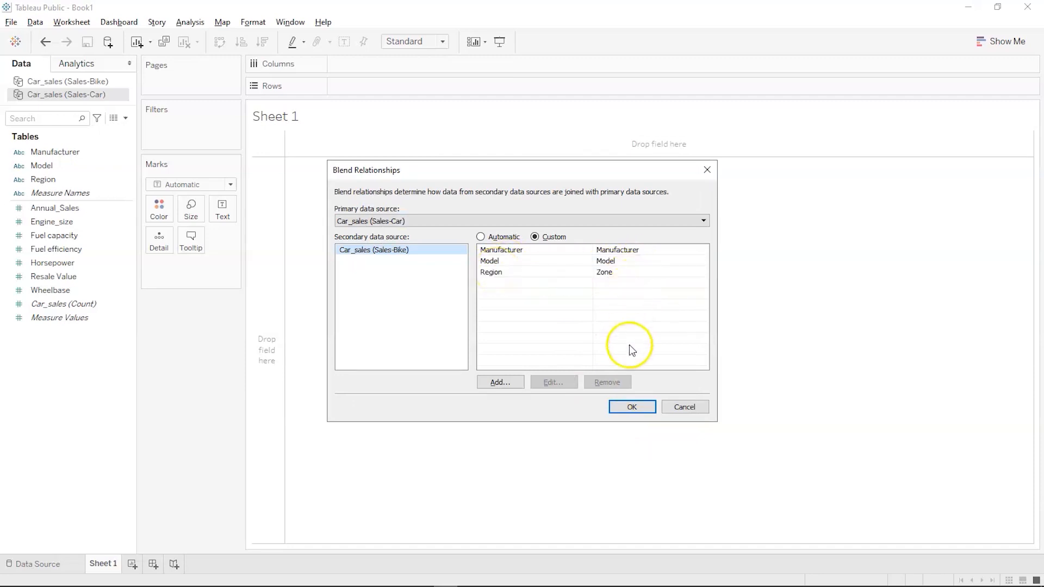
click(631, 406)
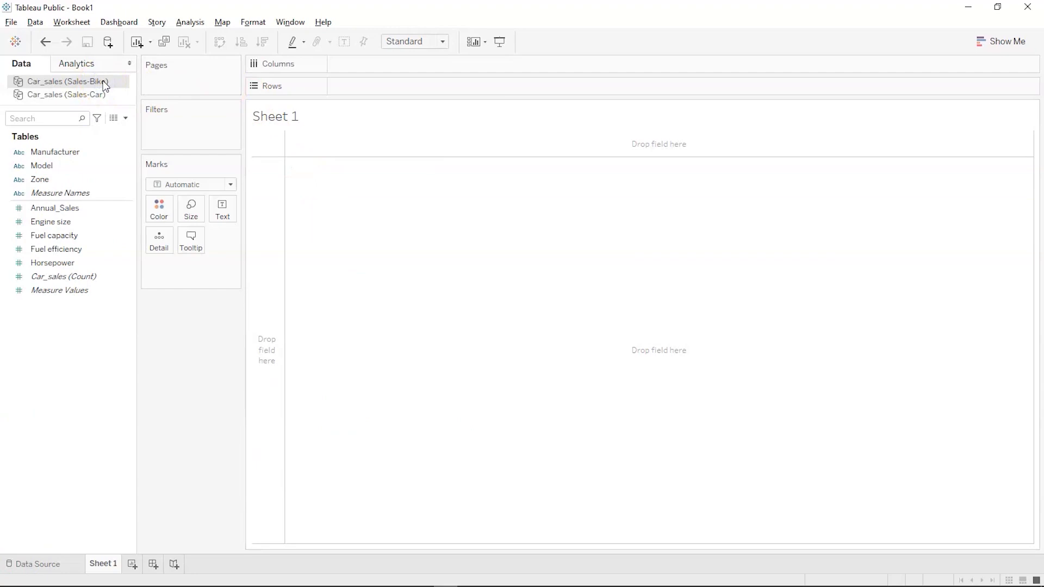
Step: Build a Sales-Bike chart with Zone as columns and the sum of Annual_Sales as rows
click(61, 178)
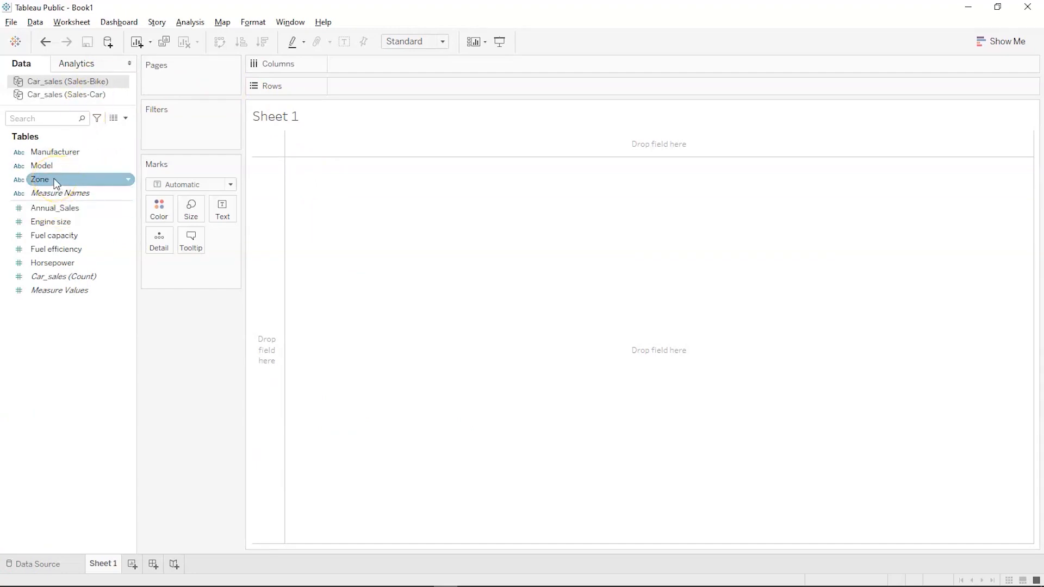
mouse_move(55, 180)
mouse_down()
mouse_move(305, 100)
mouse_move(356, 77)
mouse_move(356, 63)
mouse_up()
drag(67, 211, 385, 97)
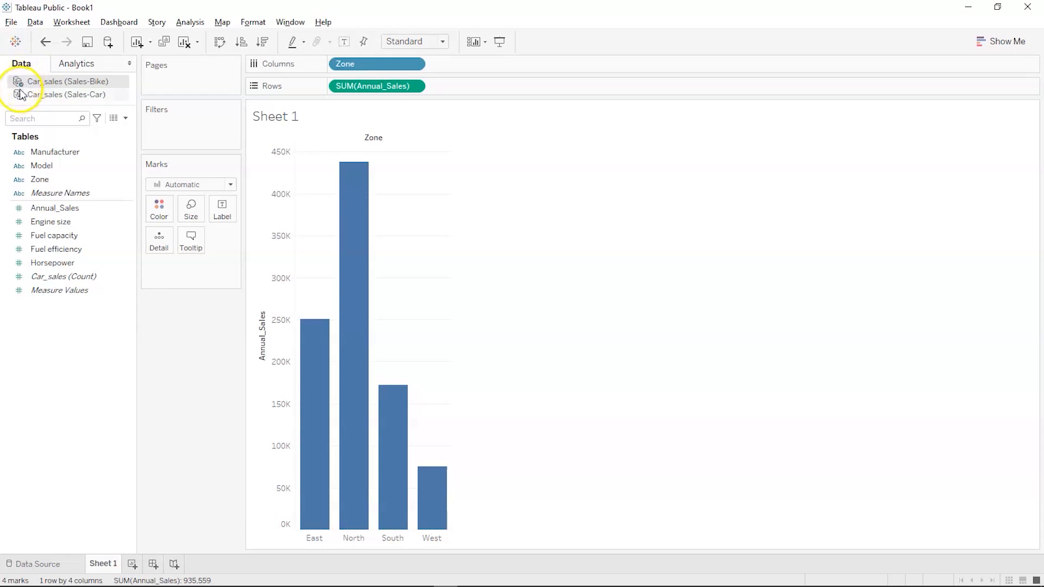
Step: Remove Zone and Annual_Sales from the view and switch to the Car_sales (Sales-Car) data source
drag(393, 63, 123, 305)
drag(380, 88, 112, 312)
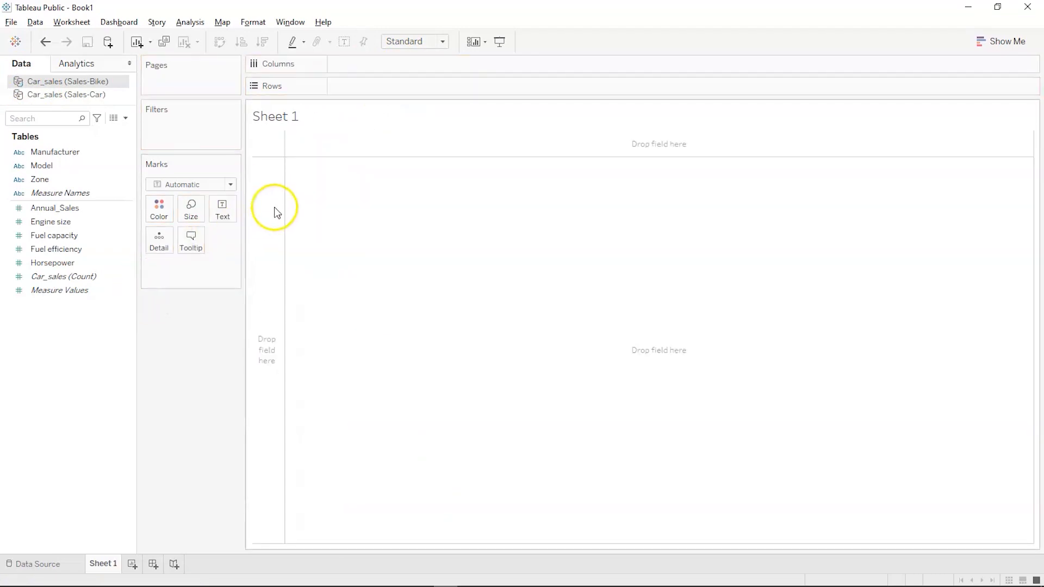
click(90, 99)
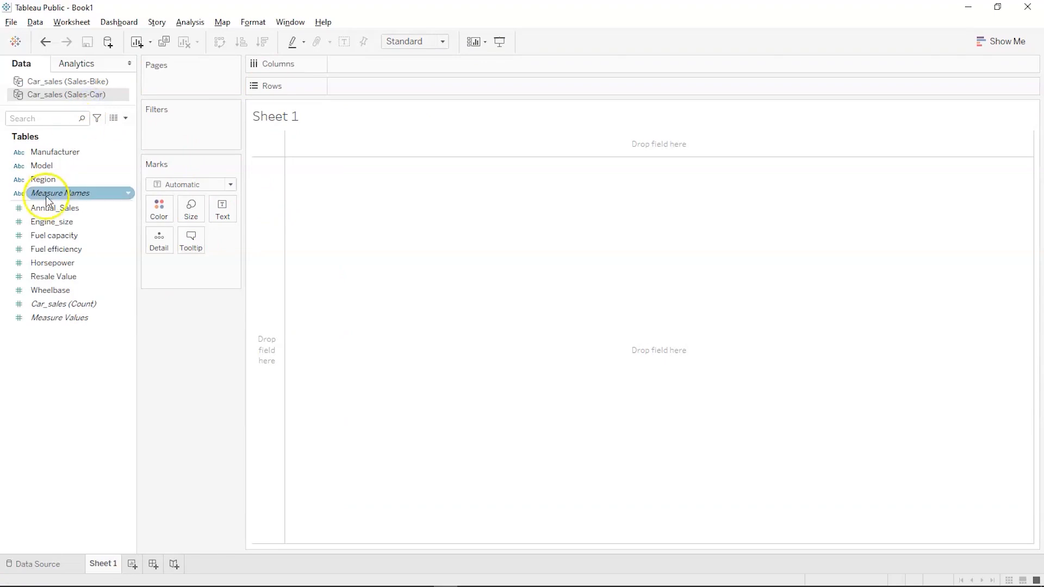
Step: Build a Sales-Car bar chart with Region as columns and the sum of Annual_Sales as rows
click(43, 181)
drag(44, 184, 349, 71)
click(43, 222)
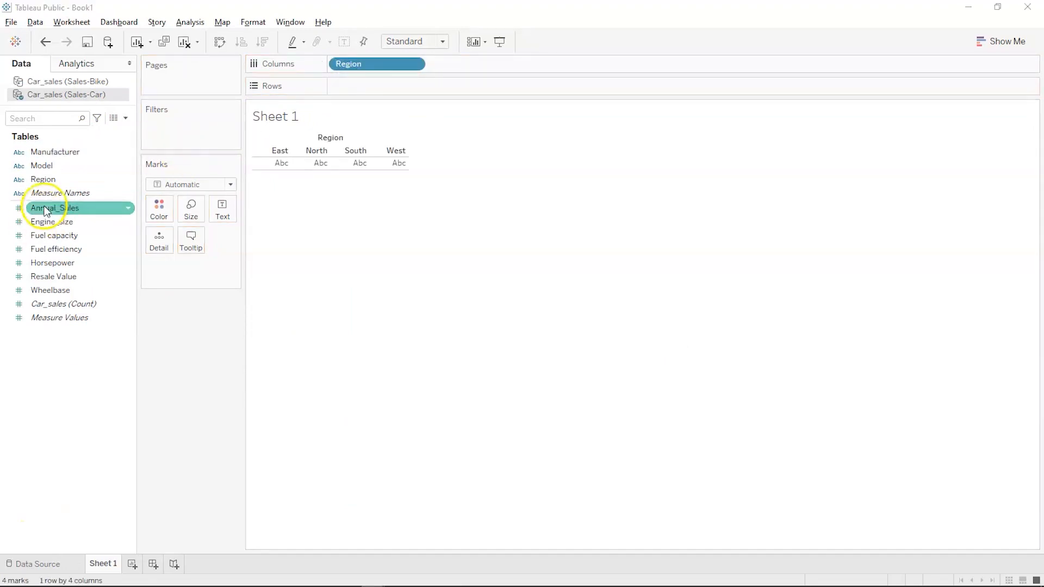
click(45, 207)
drag(45, 208, 351, 86)
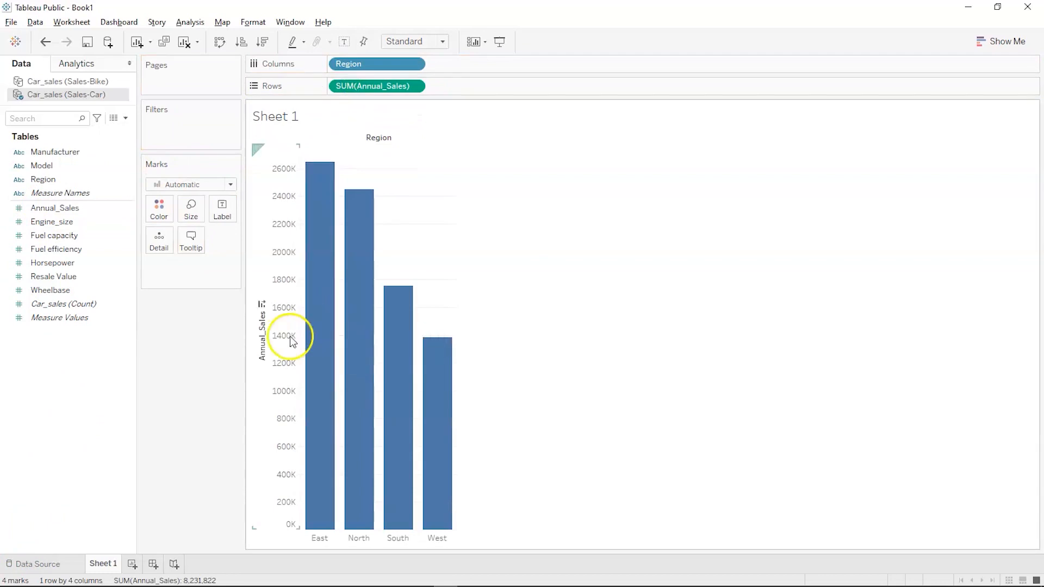
click(41, 155)
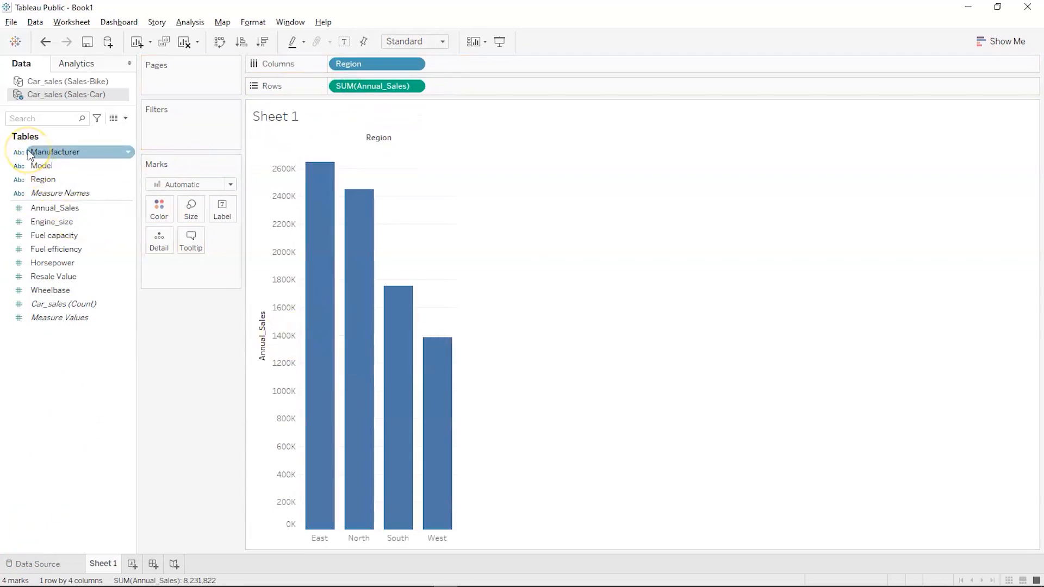
click(25, 115)
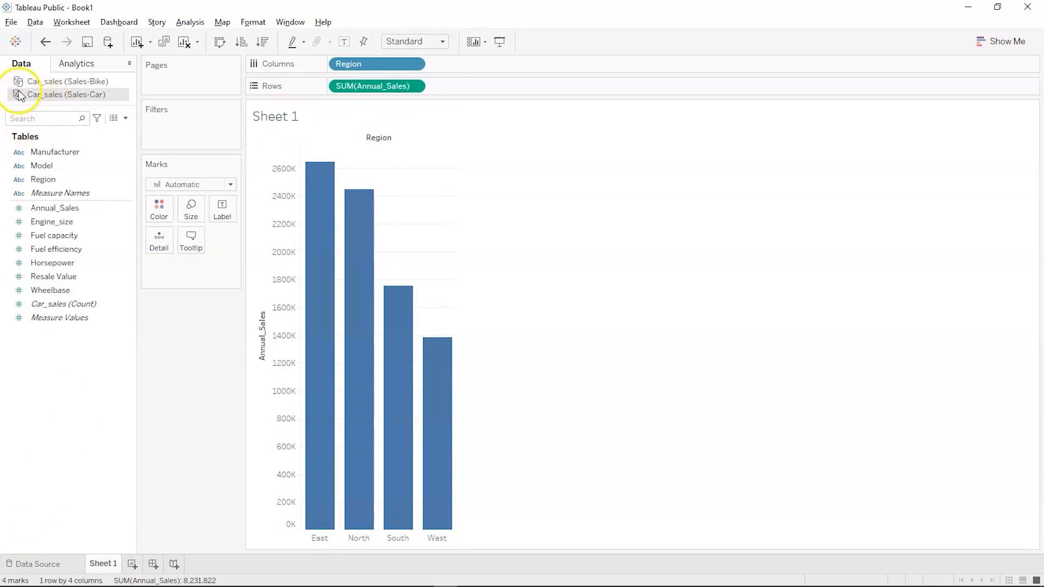
click(76, 276)
click(100, 375)
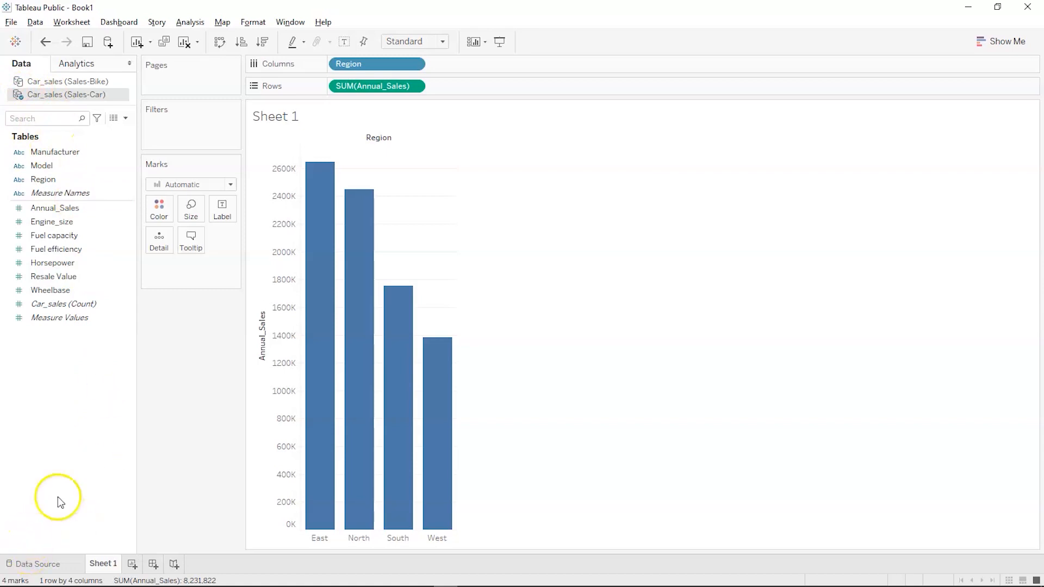
mouse_move(335, 481)
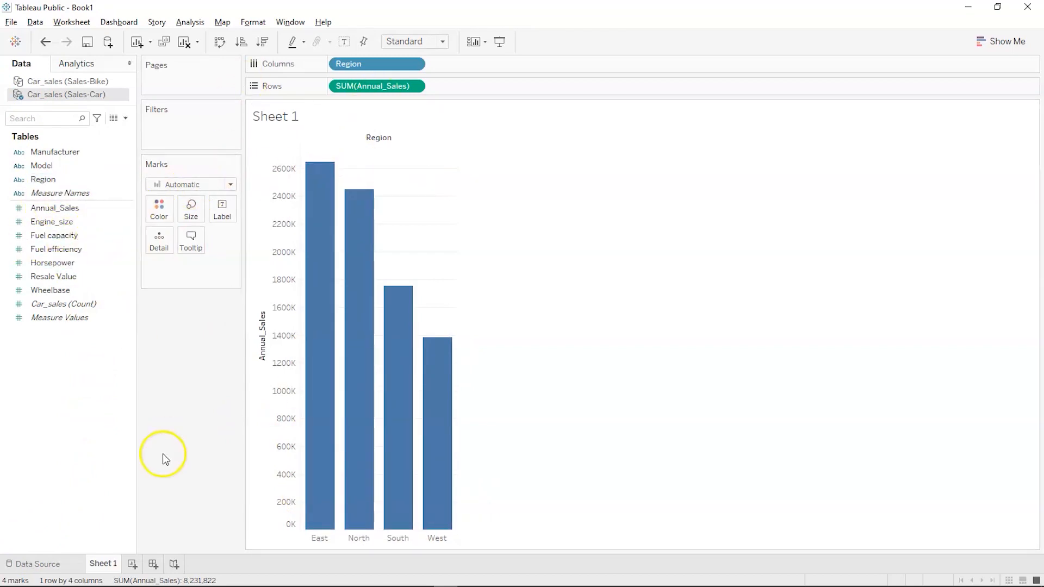
Step: On a new worksheet, chart the sum of Engine_size by Model from Sales-Car, sorted in descending order
click(133, 563)
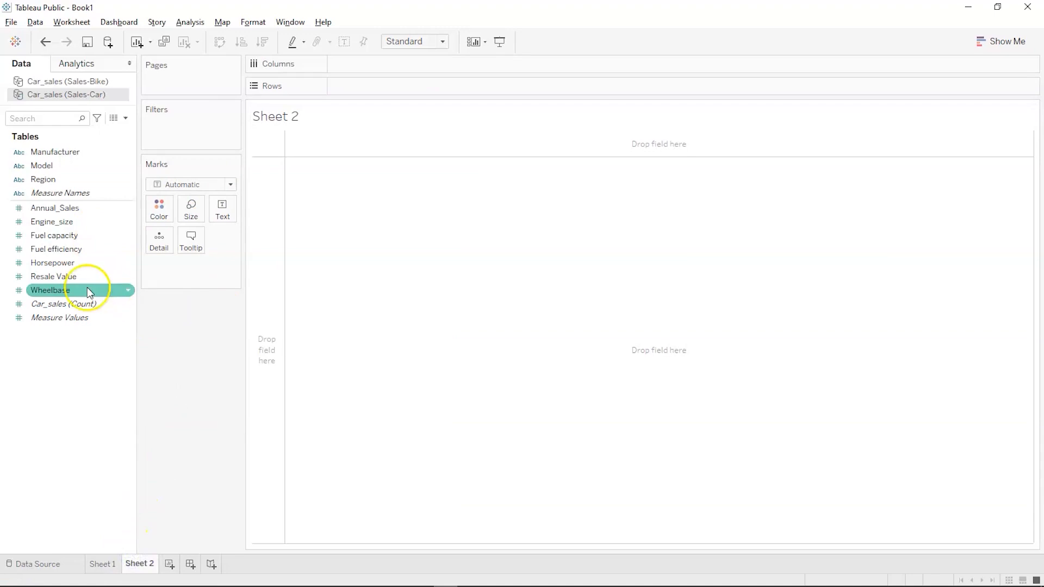
drag(58, 165, 383, 57)
click(84, 223)
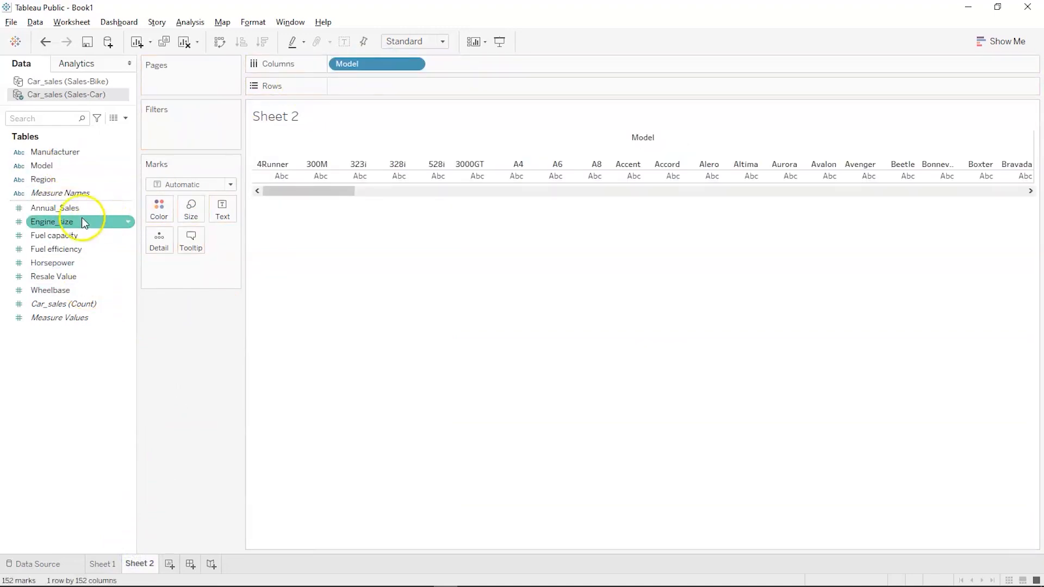
drag(68, 223, 402, 98)
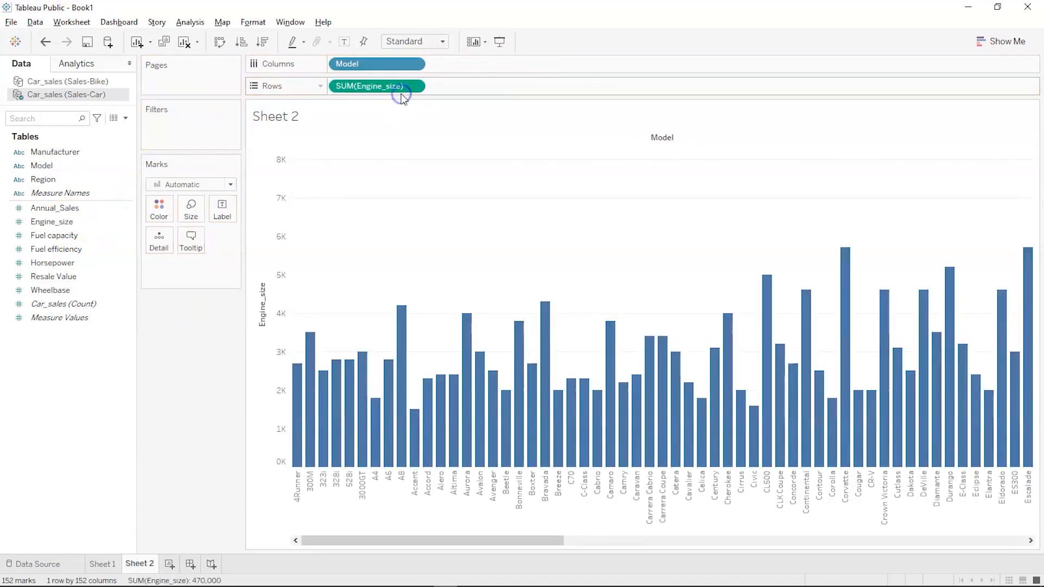
click(262, 42)
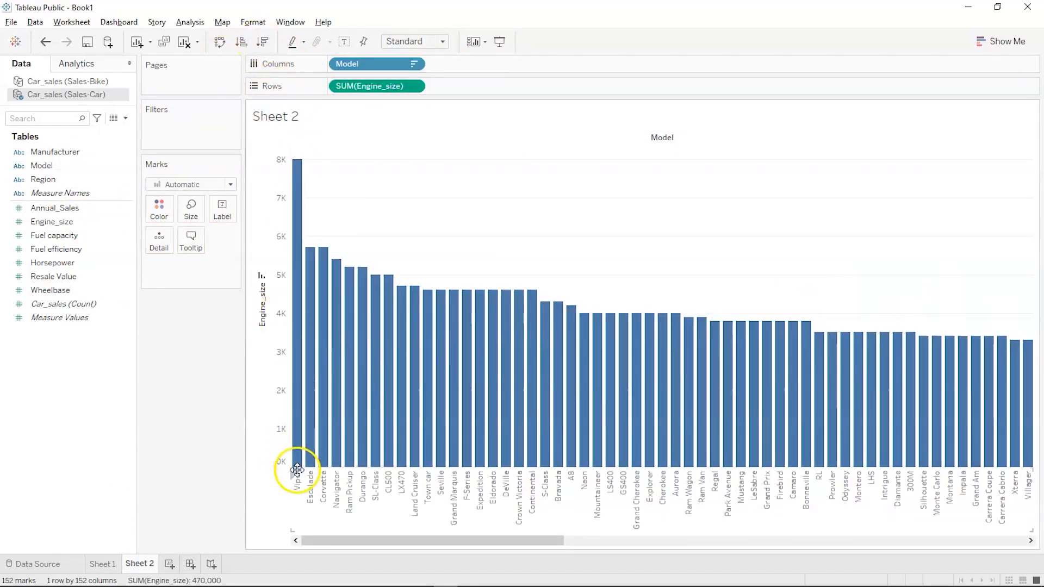
mouse_move(304, 403)
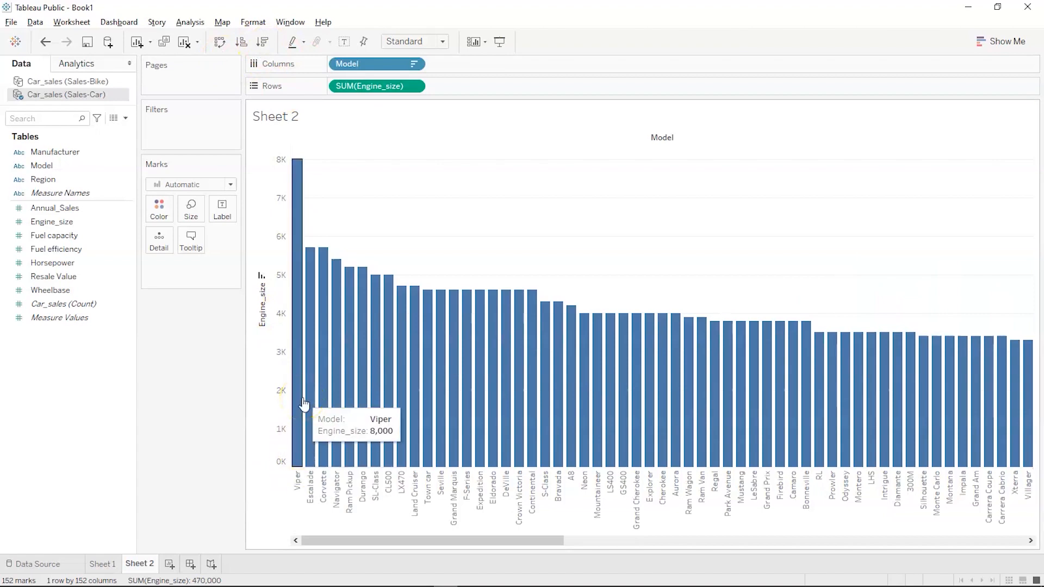
Step: On a new worksheet, chart the sum of Fuel efficiency by Model from Sales-Bike, sorted in descending order
click(170, 563)
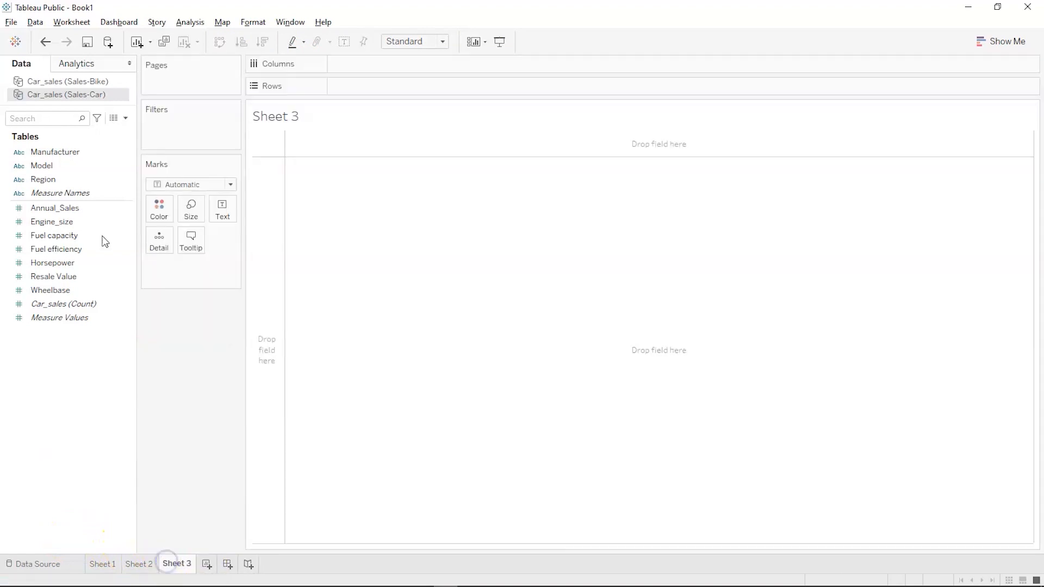
click(88, 81)
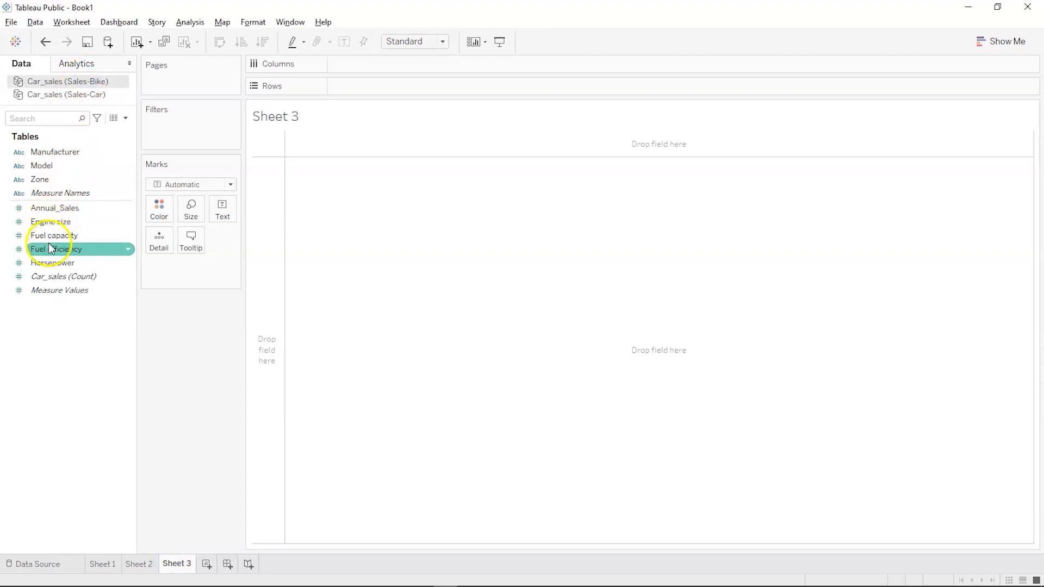
drag(49, 249, 349, 85)
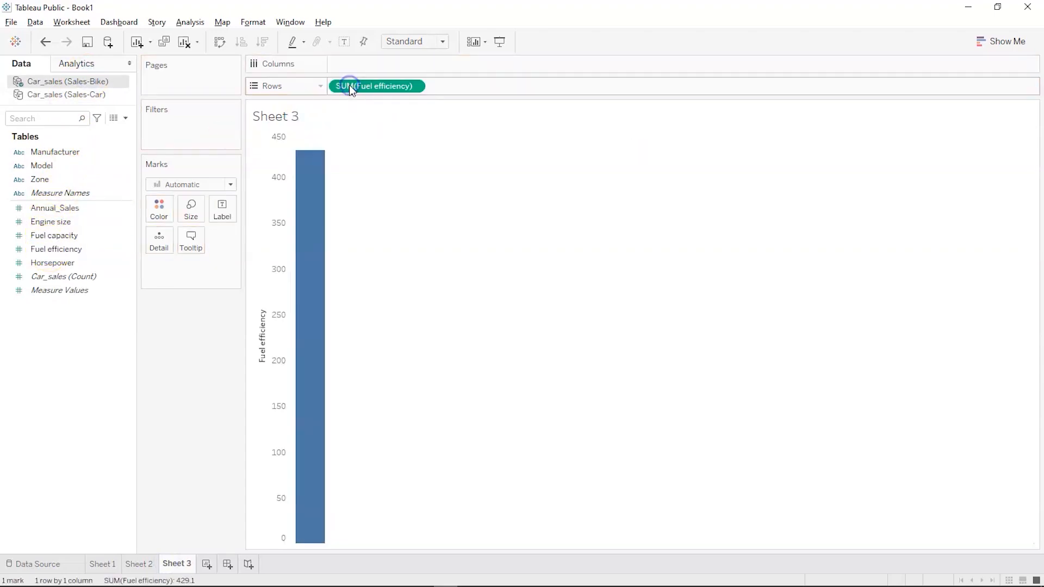
drag(91, 166, 396, 67)
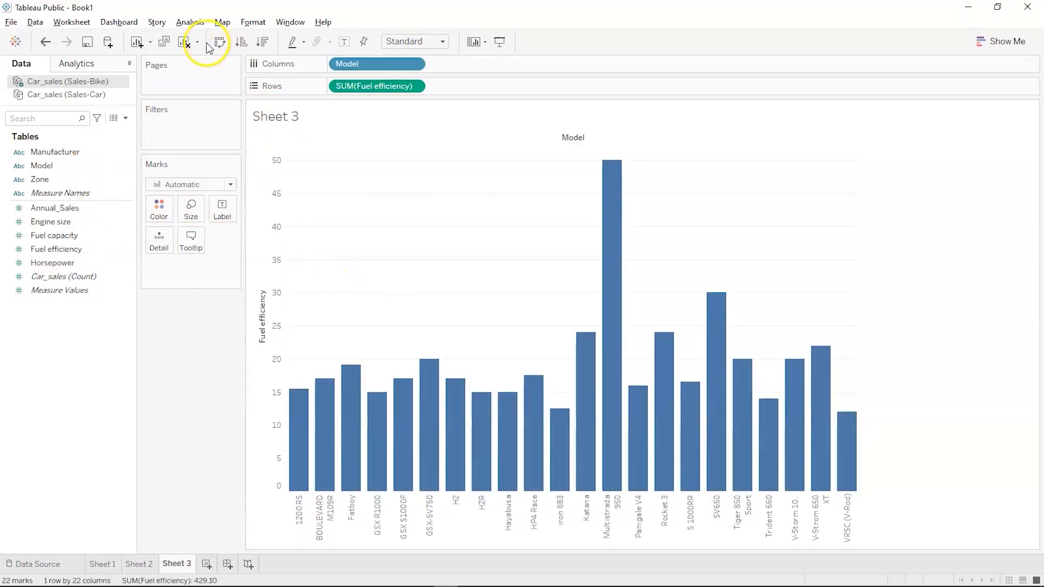
click(260, 46)
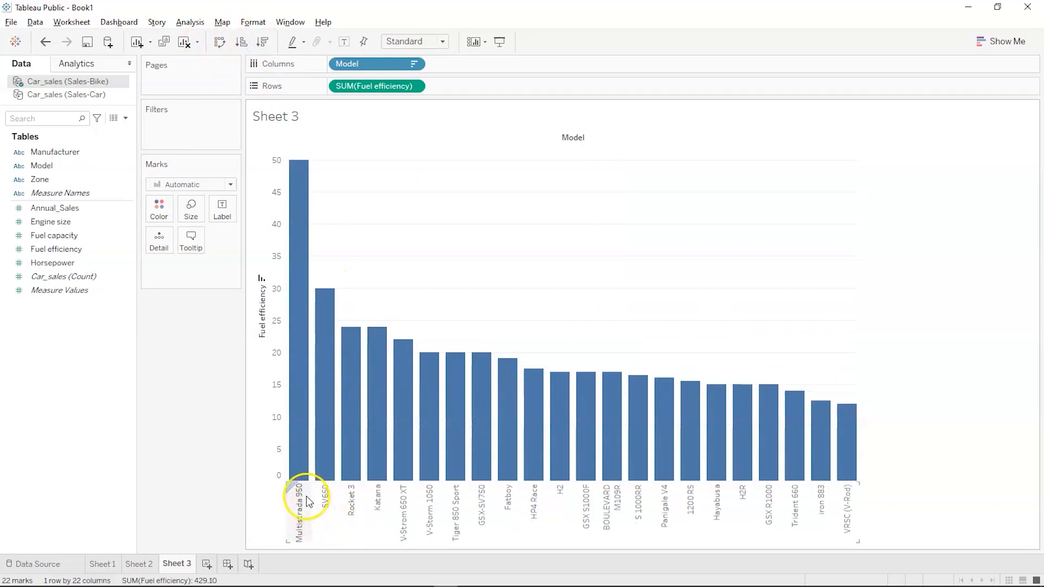
mouse_move(300, 349)
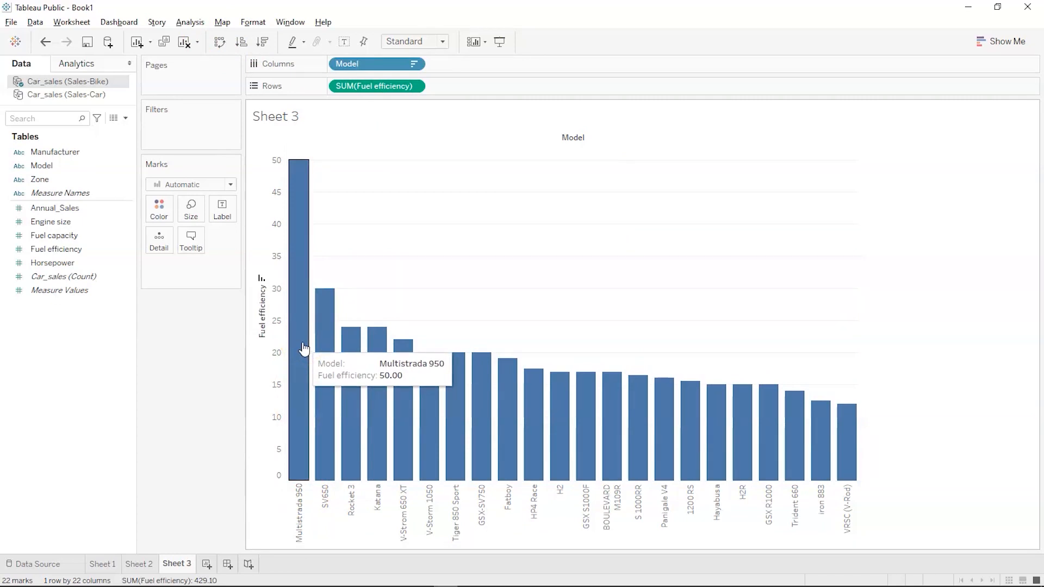
click(329, 346)
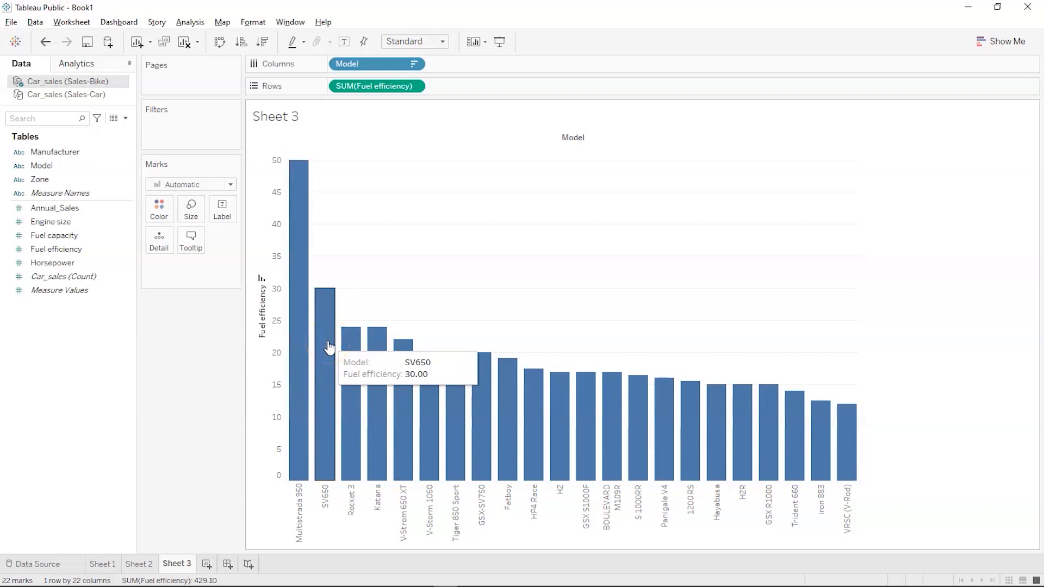
Step: Add Manufacturer ahead of Model in the columns to group the bike models, and inspect the grouped bars
drag(60, 152, 478, 62)
drag(374, 63, 522, 63)
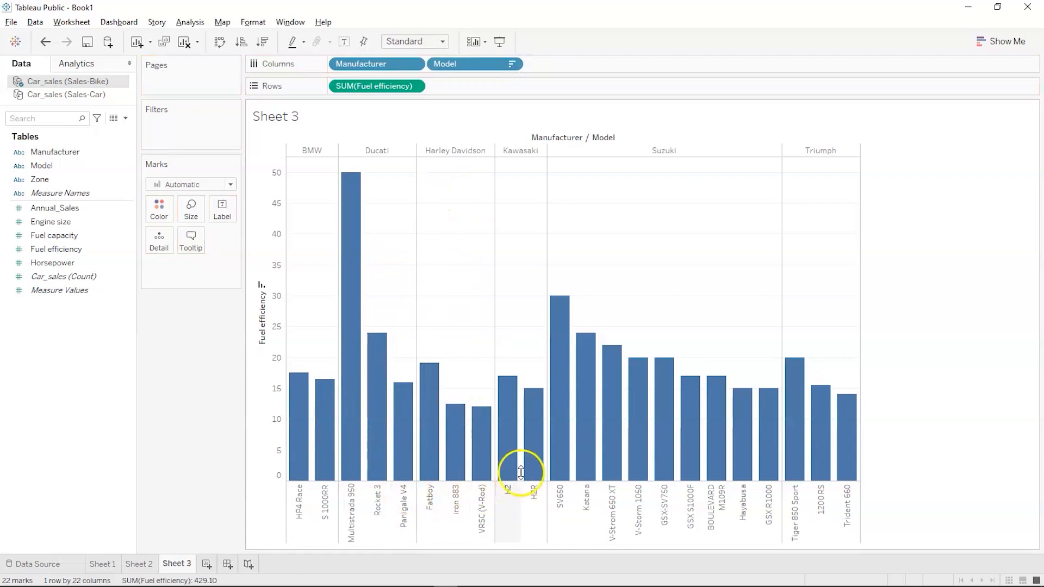
click(270, 42)
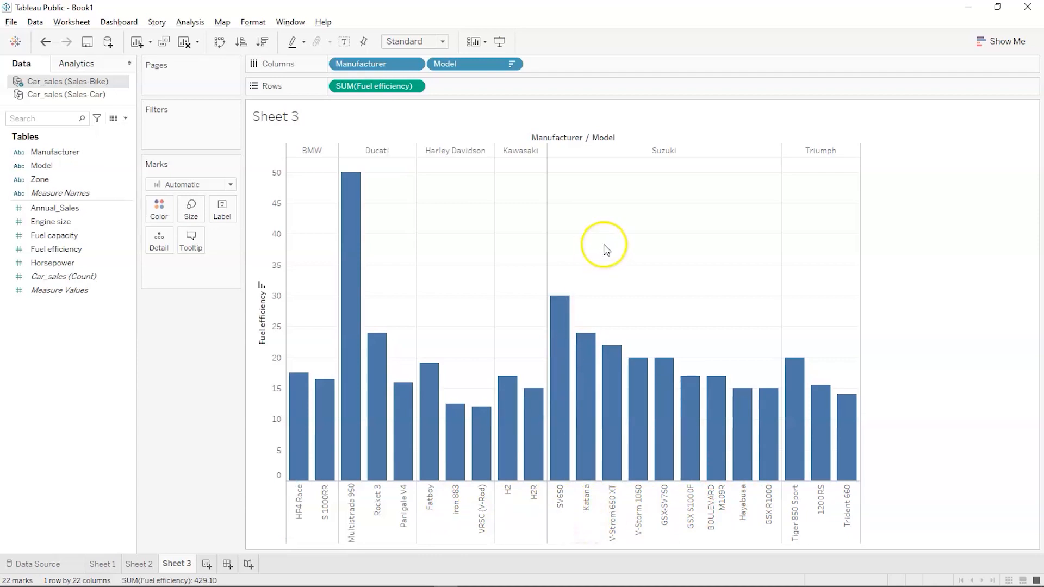
mouse_move(568, 322)
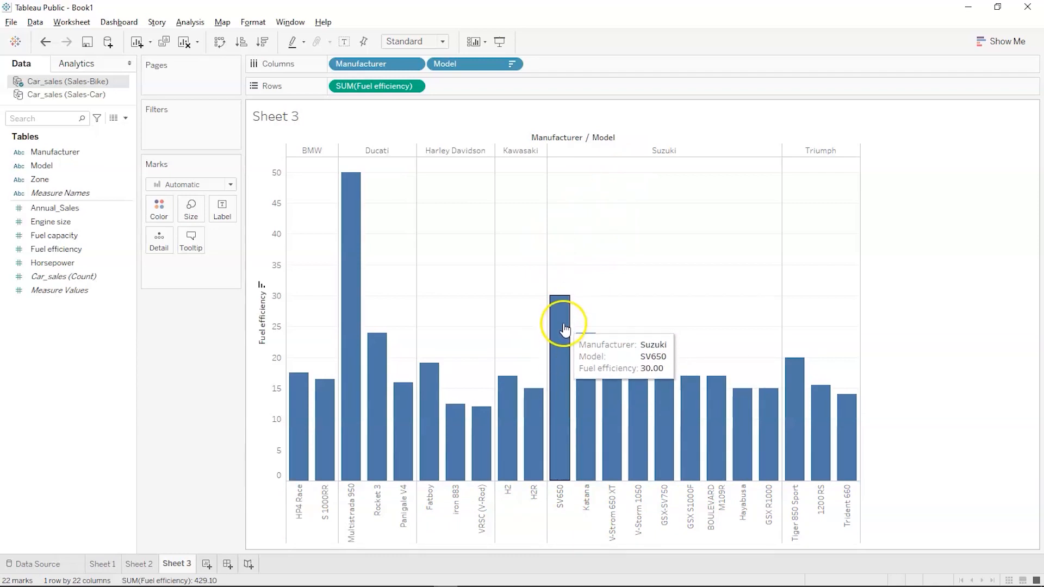
mouse_move(343, 403)
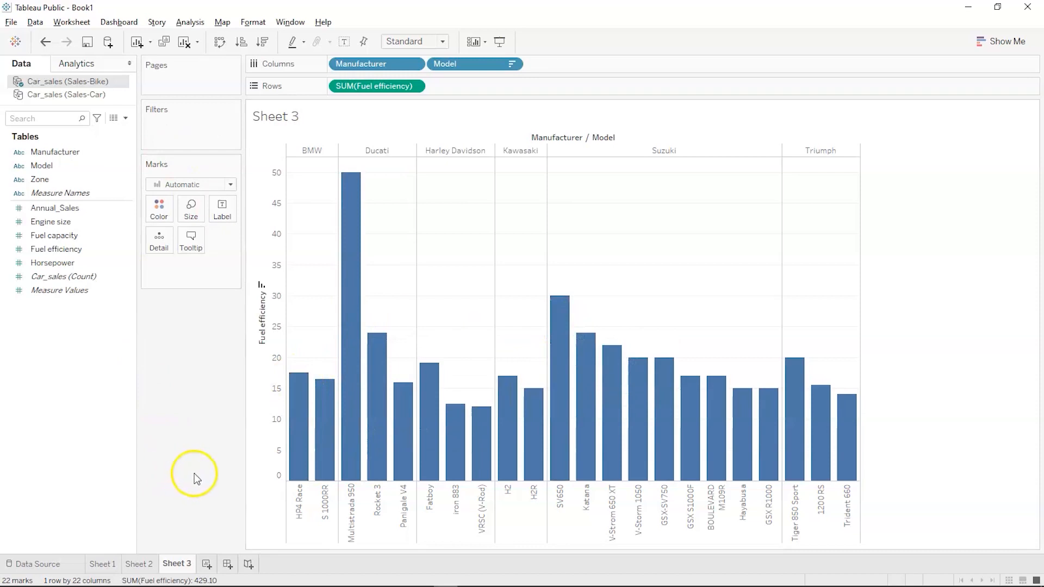
click(121, 258)
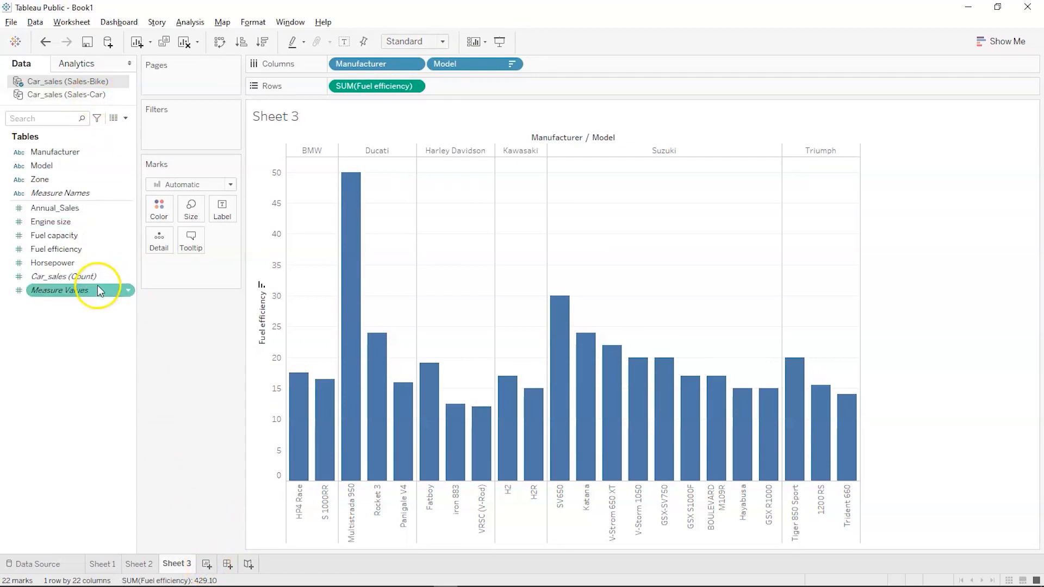
Step: Add a new worksheet named "Data blending Claculations" and switch to the Car_sales (Sales-Car) data source
click(207, 563)
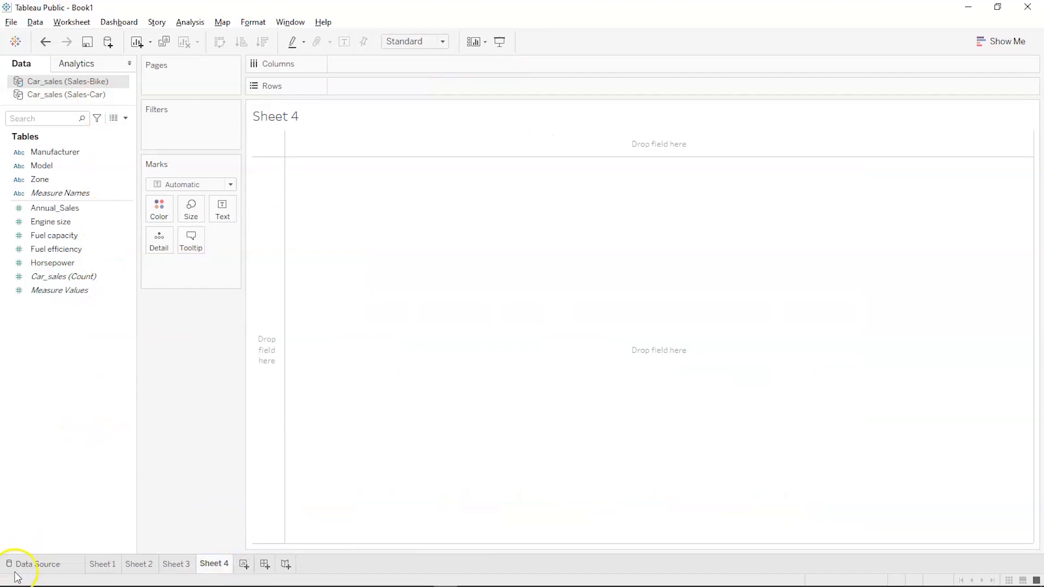
double_click(220, 562)
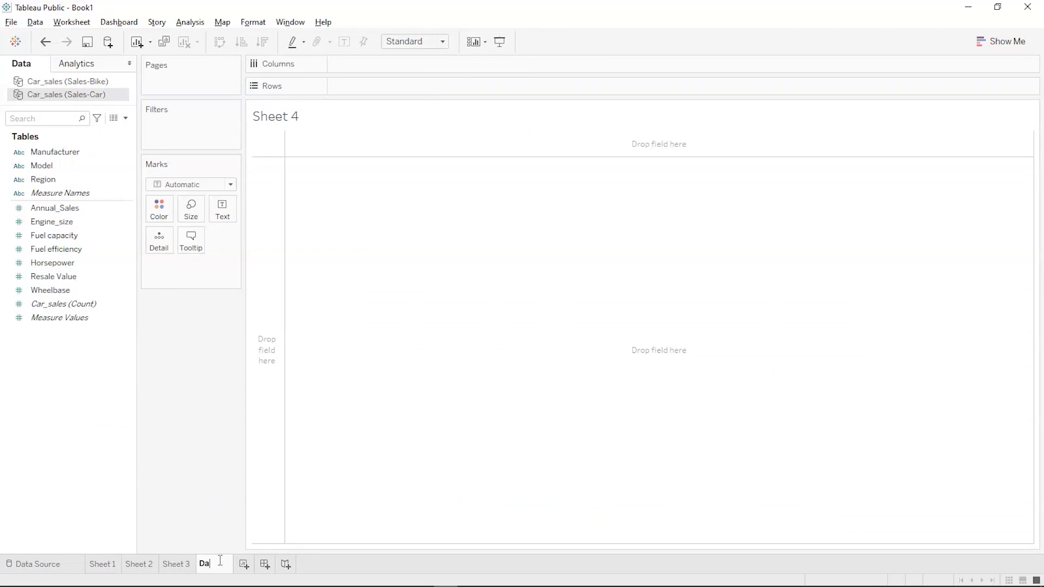
text(Data blending Claculations)
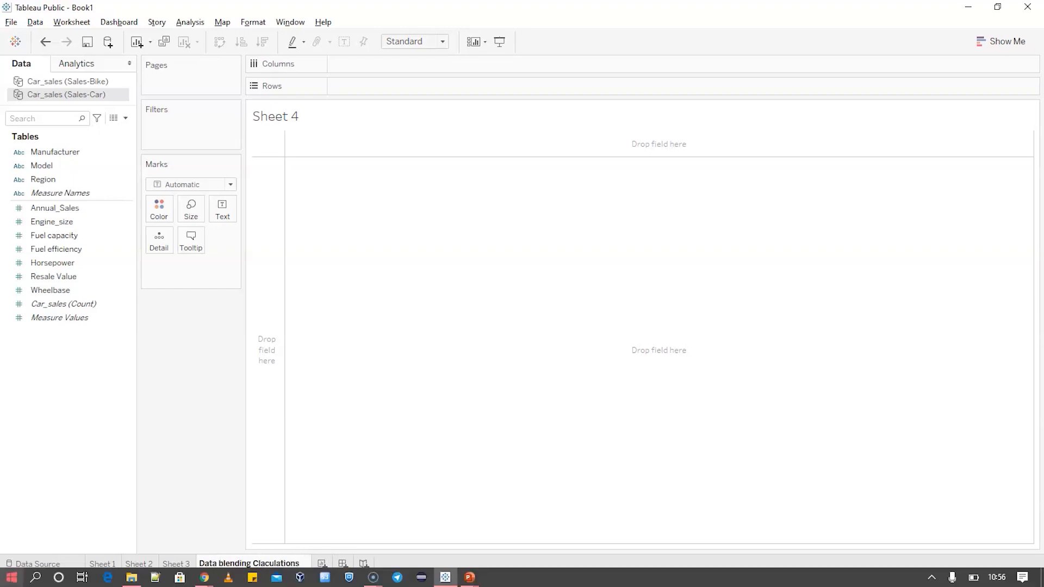
key(Return)
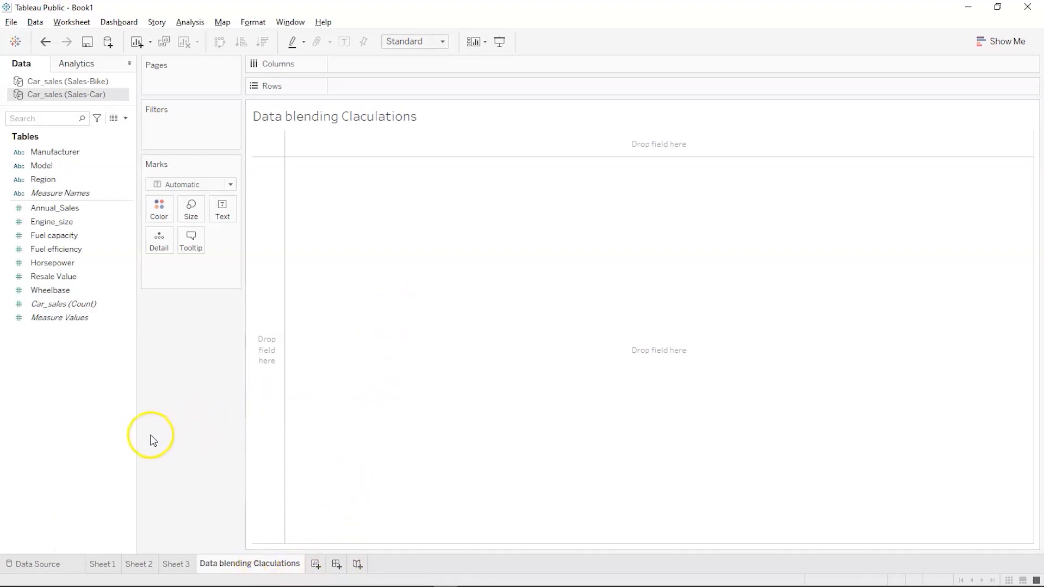
Step: Chart the sum of Annual_Sales by Manufacturer from Sales-Car and sort the manufacturers in descending order of sales
click(87, 152)
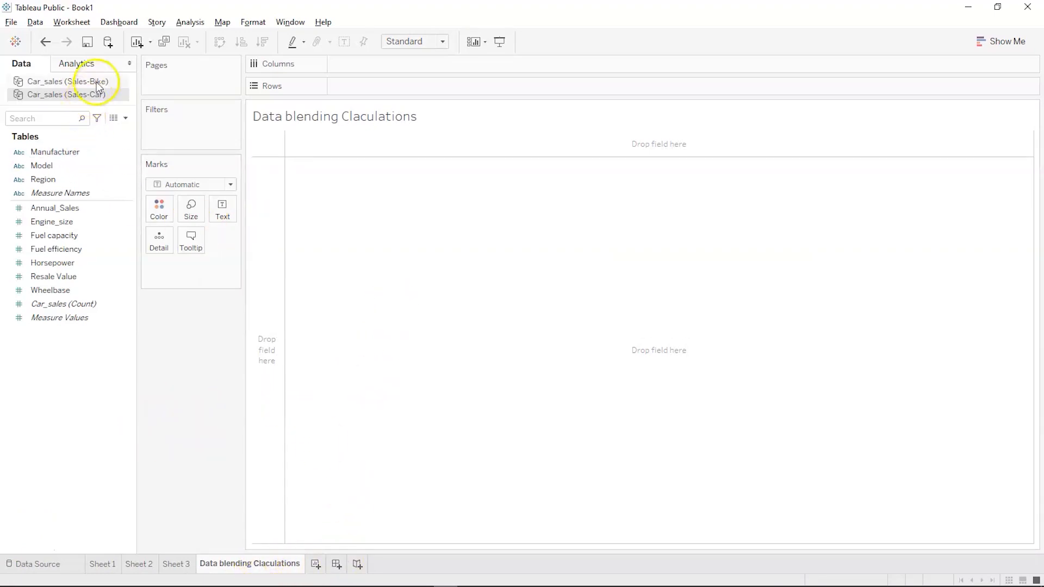
click(60, 222)
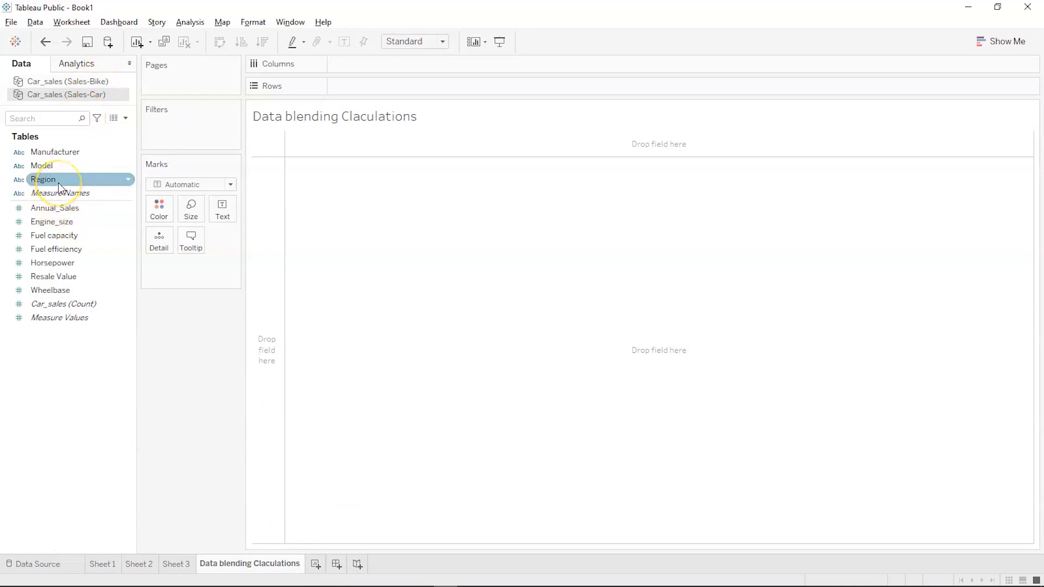
click(68, 153)
drag(69, 151, 381, 65)
click(49, 212)
drag(48, 217, 357, 81)
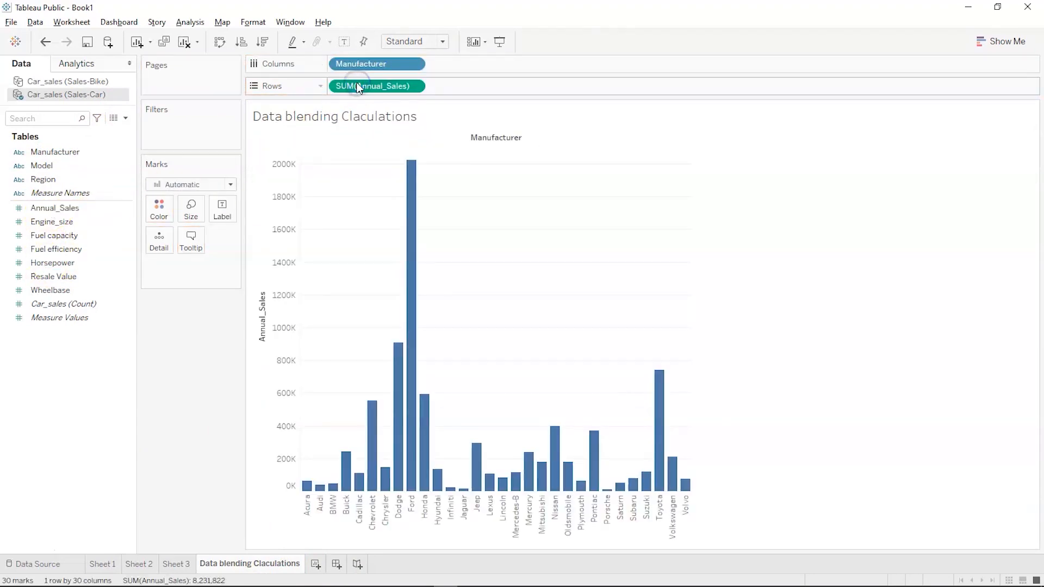
click(305, 499)
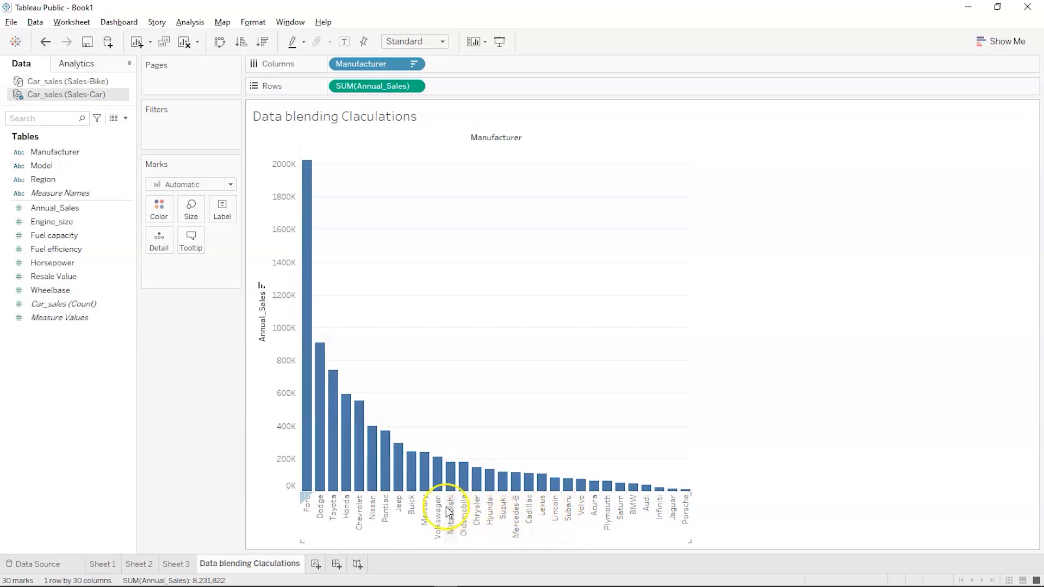
Step: Add the sum of Annual_Sales from Sales-Bike as a second row measure, blended with the car sales on Manufacturer
click(106, 81)
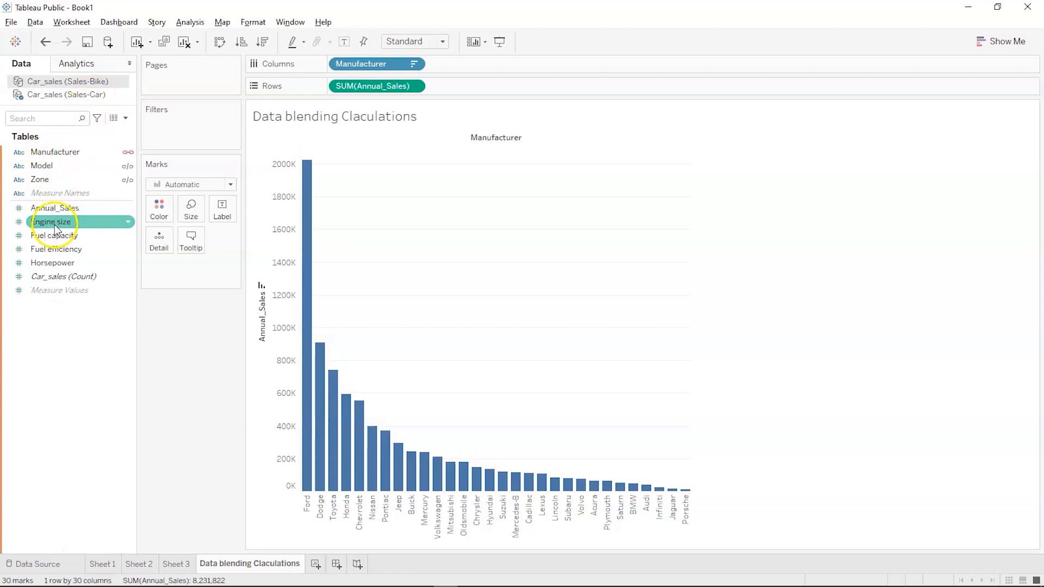
click(60, 208)
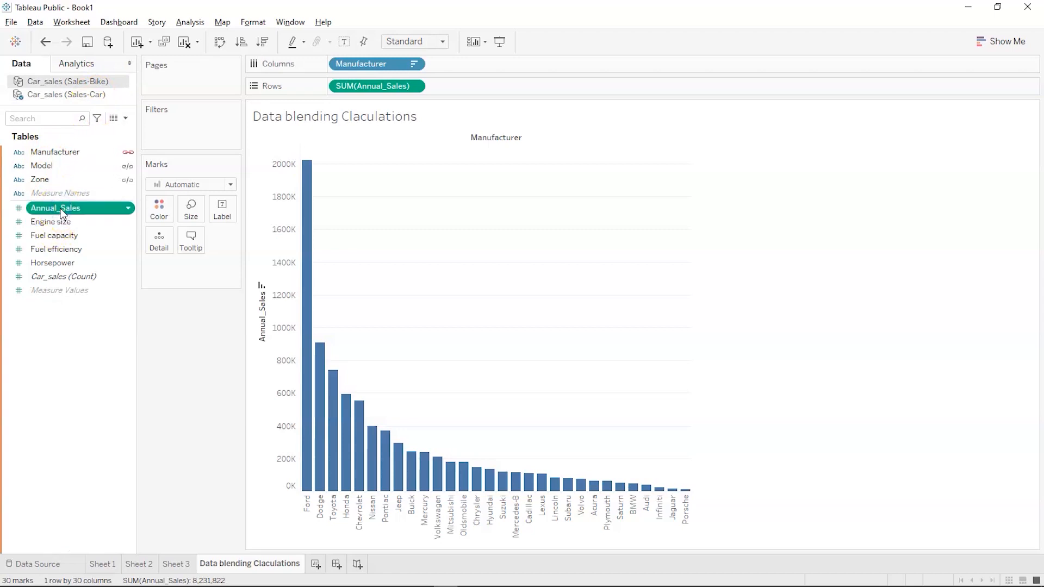
drag(60, 211, 482, 87)
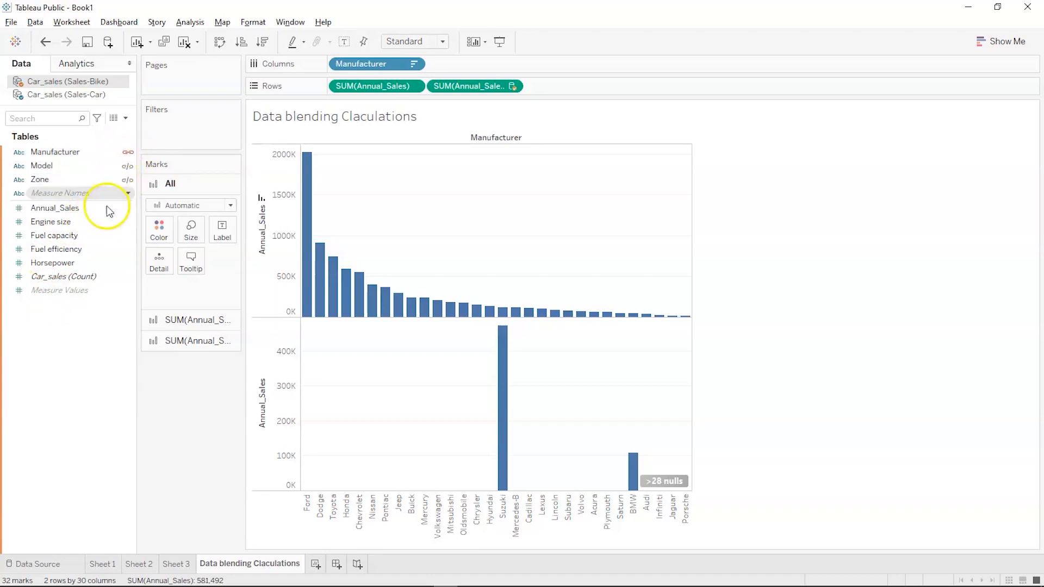
click(130, 154)
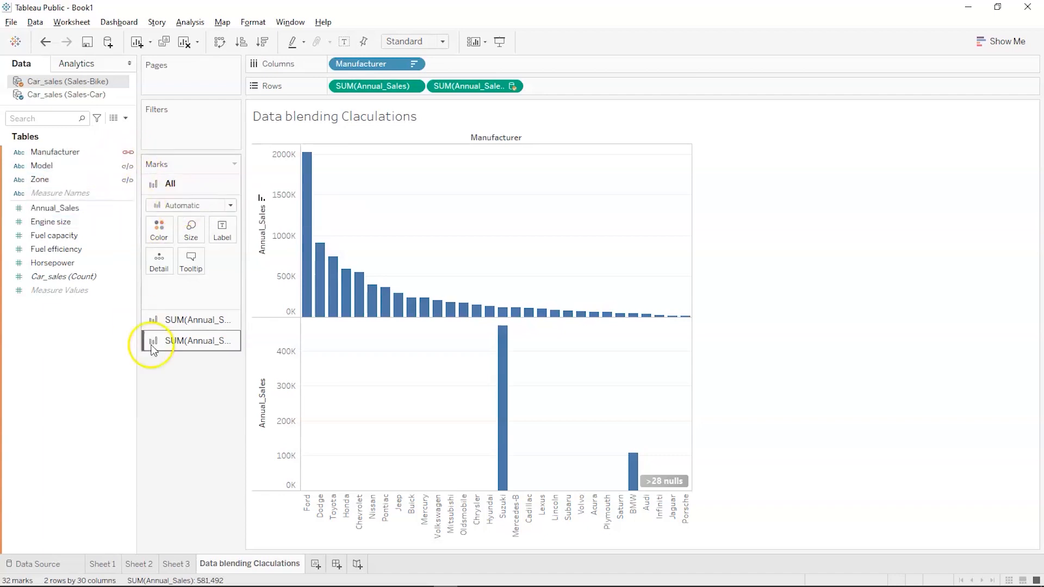
Step: Create a calculated field named "Data Blend Calculation" in Sales-Bike, starting its formula with SUM([Annual_Sales])
right_click(87, 335)
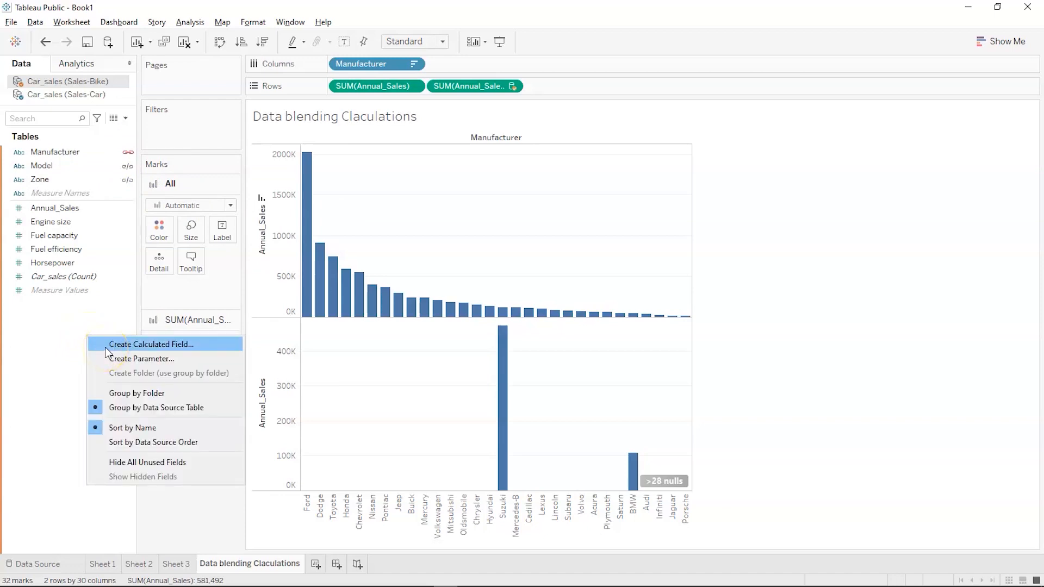
click(127, 119)
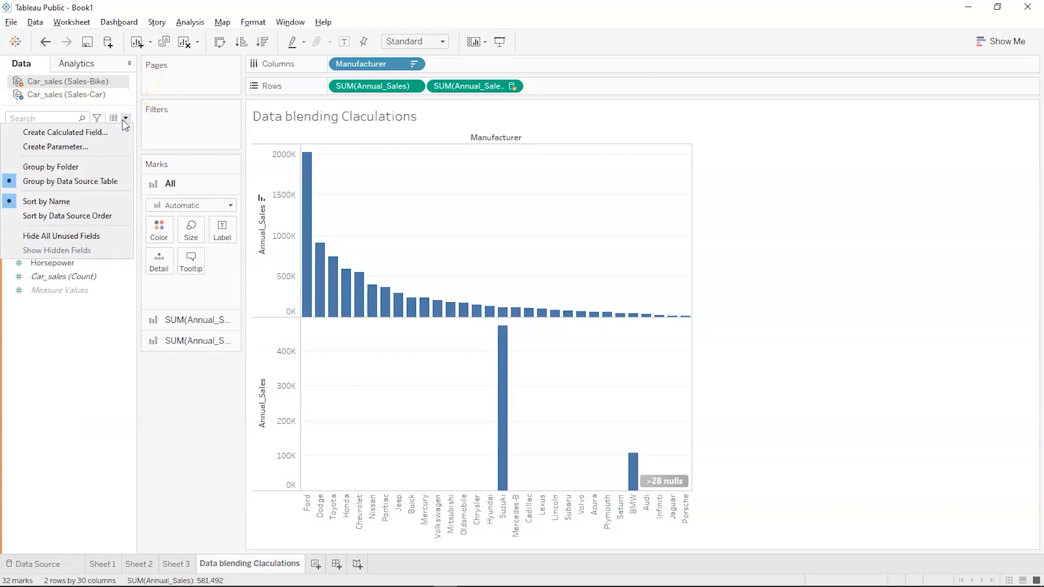
click(111, 131)
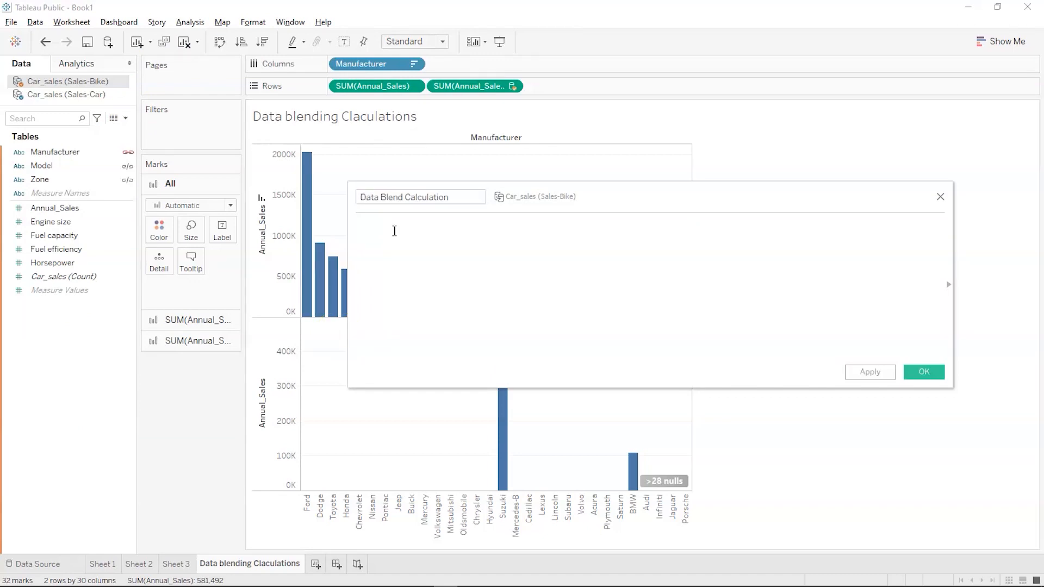
click(382, 235)
text(su)
click(379, 239)
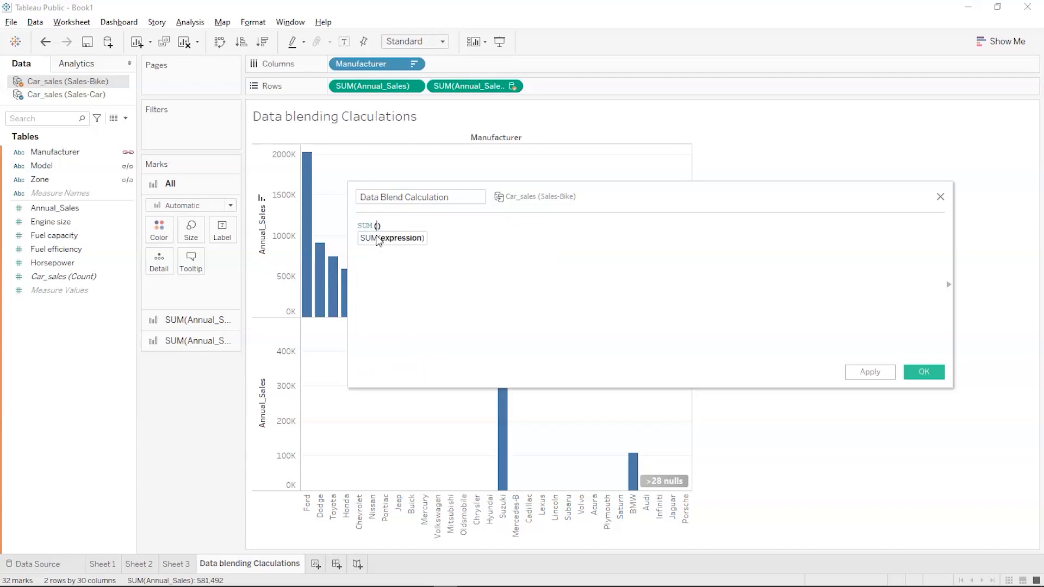
text(sa)
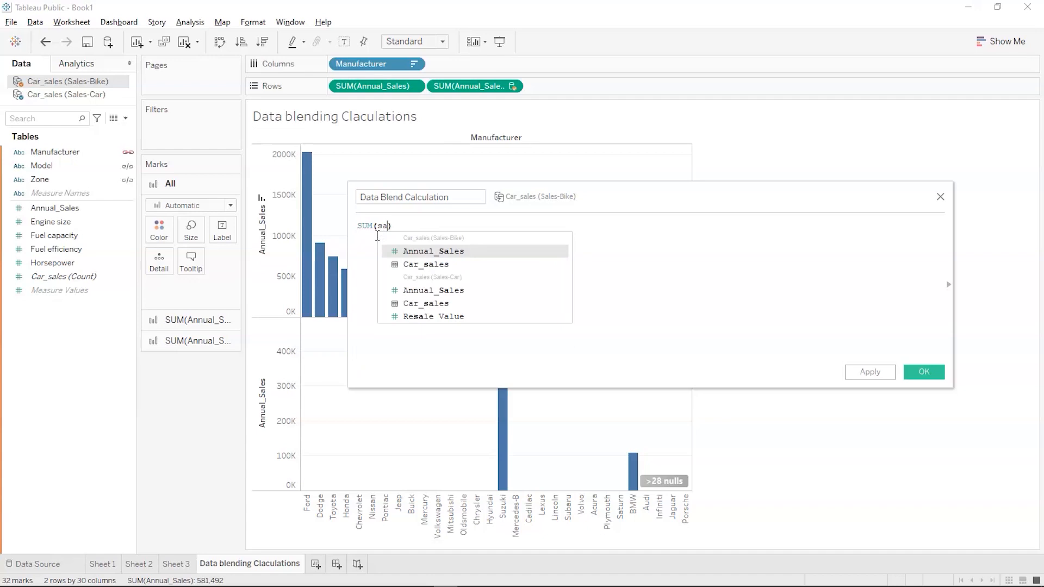
key(Down)
key(Up)
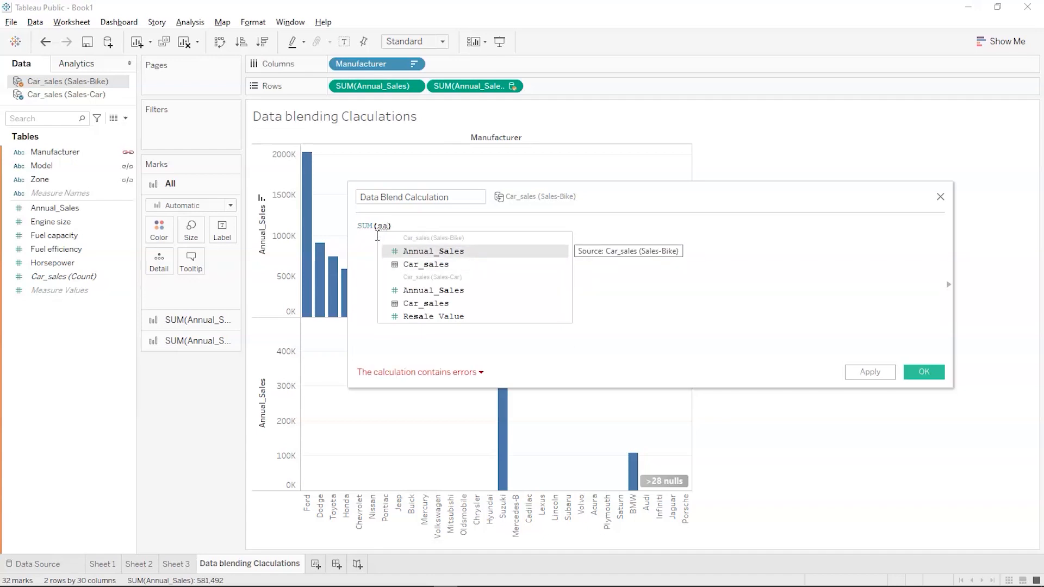
key(Return)
click(475, 230)
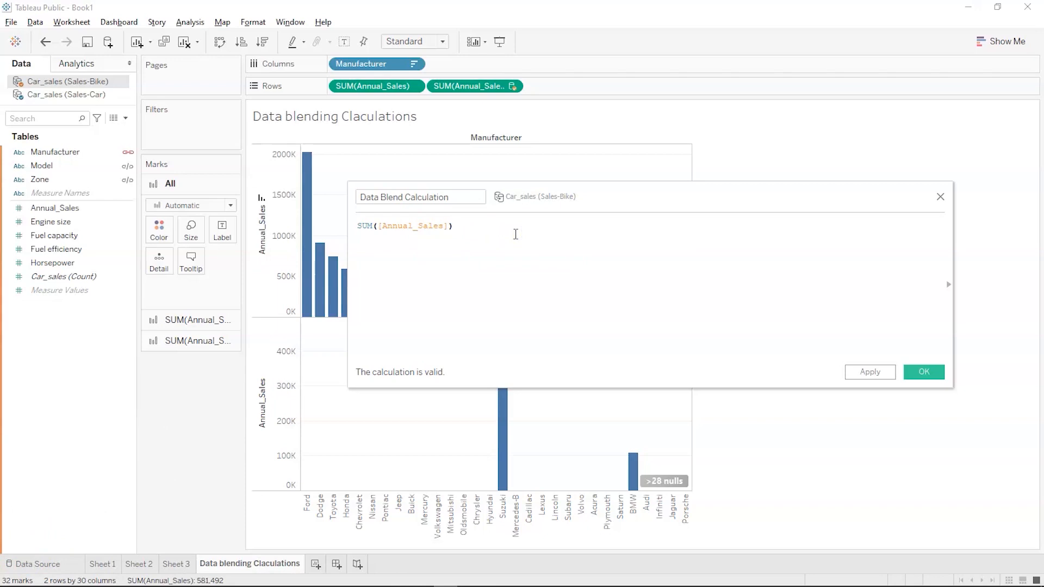
Step: Append a plus sign and the sum of Annual_Sales from the Sales-Car source to the formula
text(+)
key(BackSpace)
text(+ su)
click(517, 239)
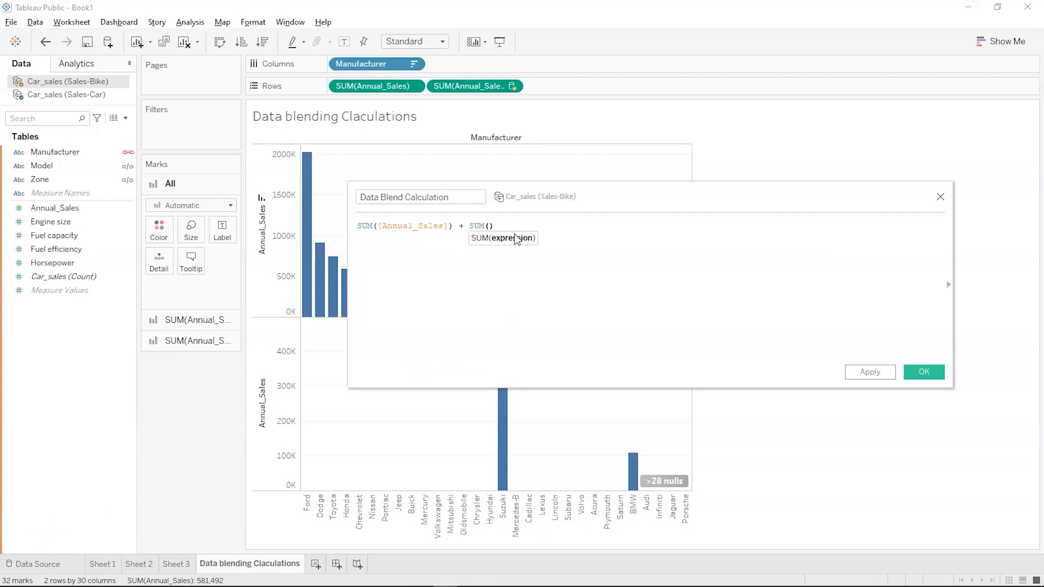
text(an)
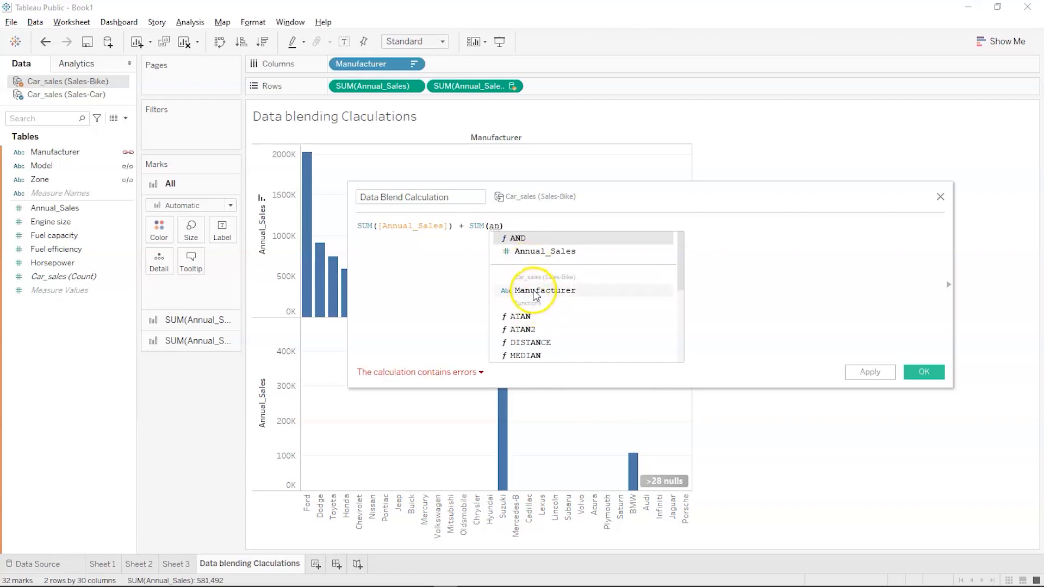
text(nu)
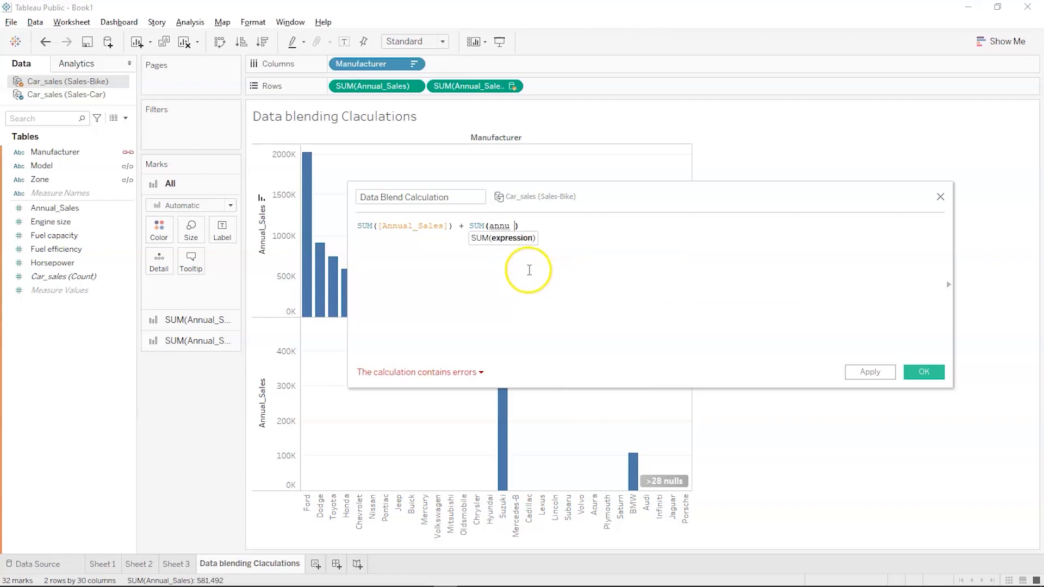
key(BackSpace)
click(529, 277)
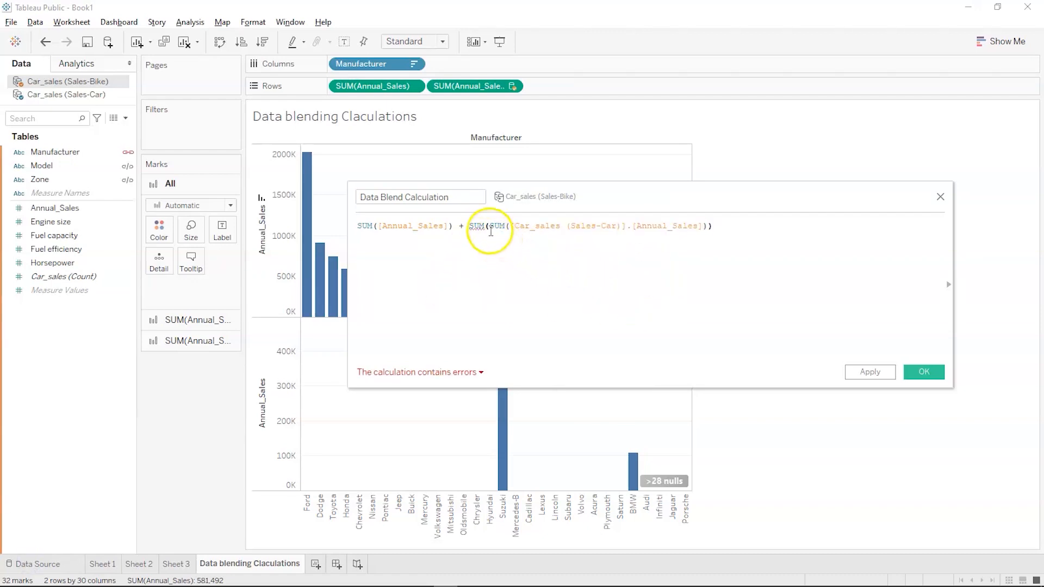
Step: Remove the duplicate SUM wrapper and extra parenthesis so the formula reads SUM([Annual_Sales]) + SUM([Car_sales (Sales-Car)].[Annual_Sales])
click(489, 225)
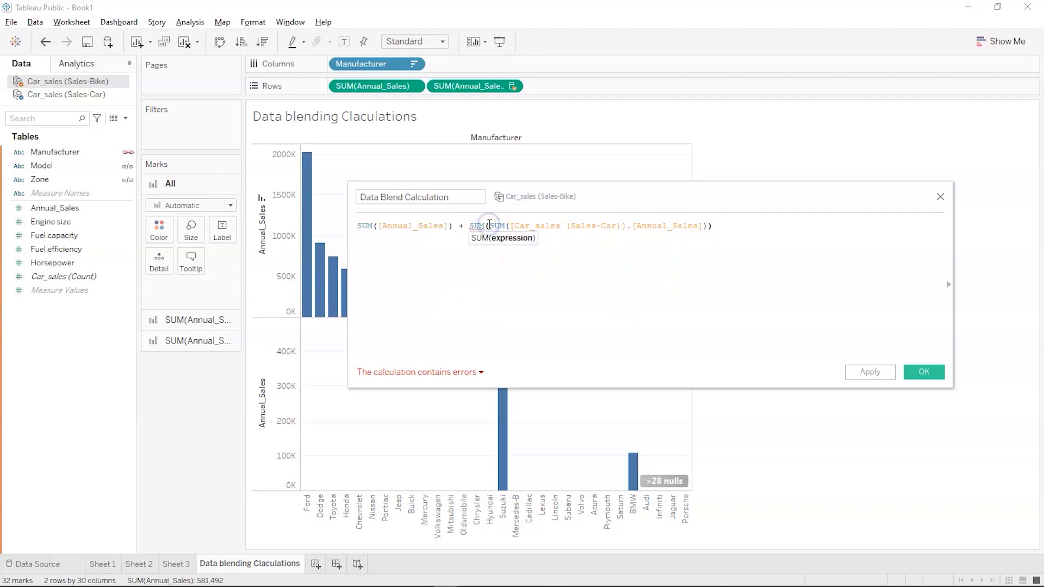
key(BackSpace)
key(BackSpace)
key(BackSpace)
key(BackSpace)
text(S)
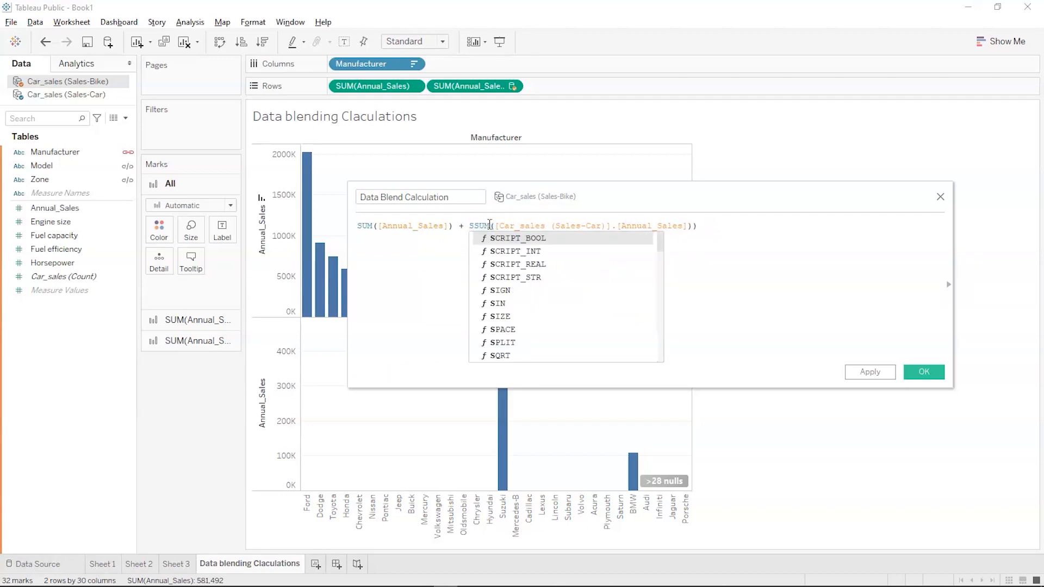
key(BackSpace)
click(522, 347)
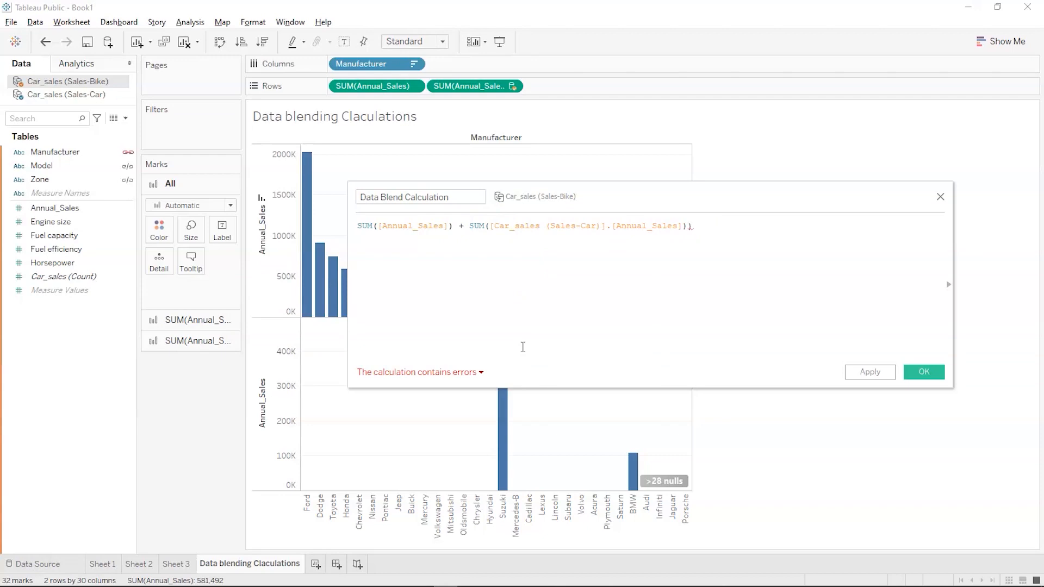
key(BackSpace)
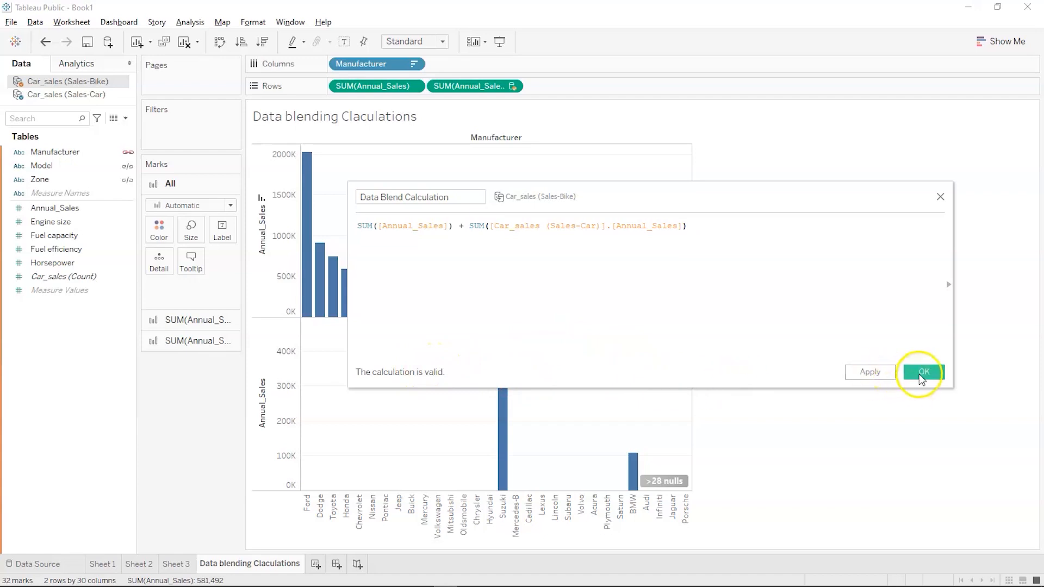
Step: Save the calculated field and add Data Blend Calculation to the rows as the third measure
click(876, 372)
click(921, 370)
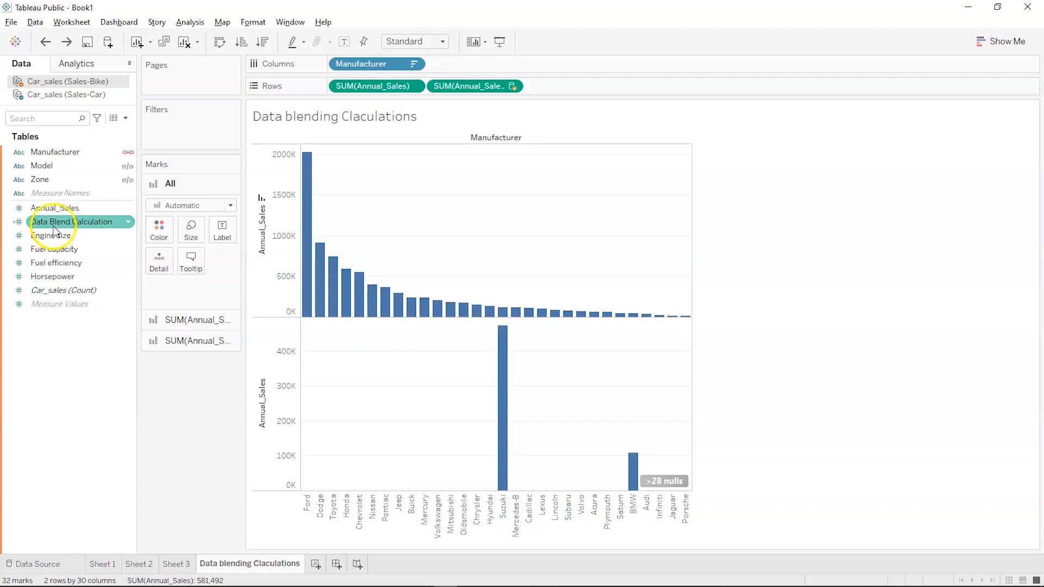
click(73, 223)
drag(72, 223, 589, 86)
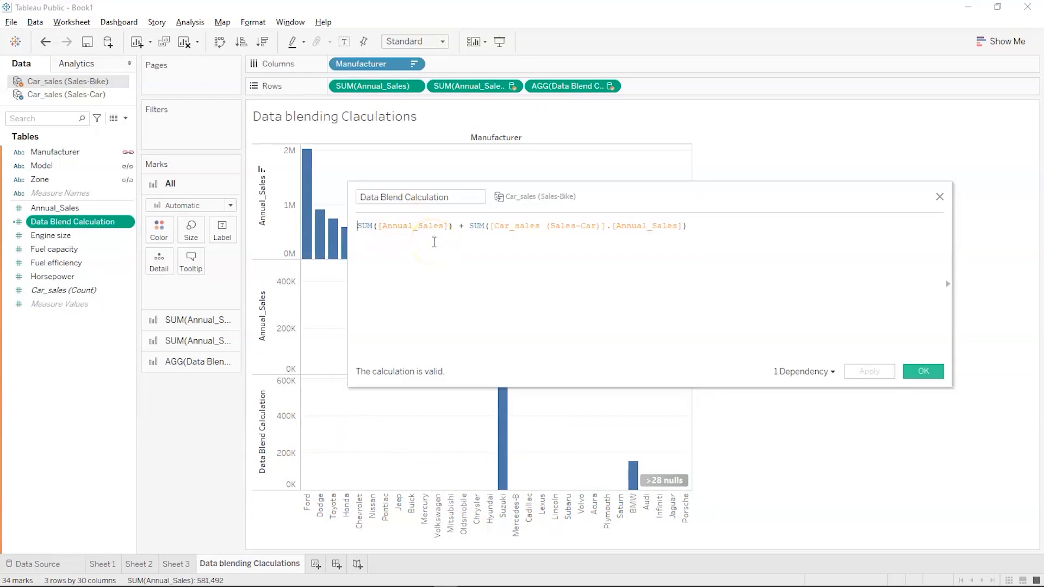
Step: Edit Data Blend Calculation so its first term becomes ZN(SUM([Annual_Sales])), treating missing bike sales as zero
text(Z)
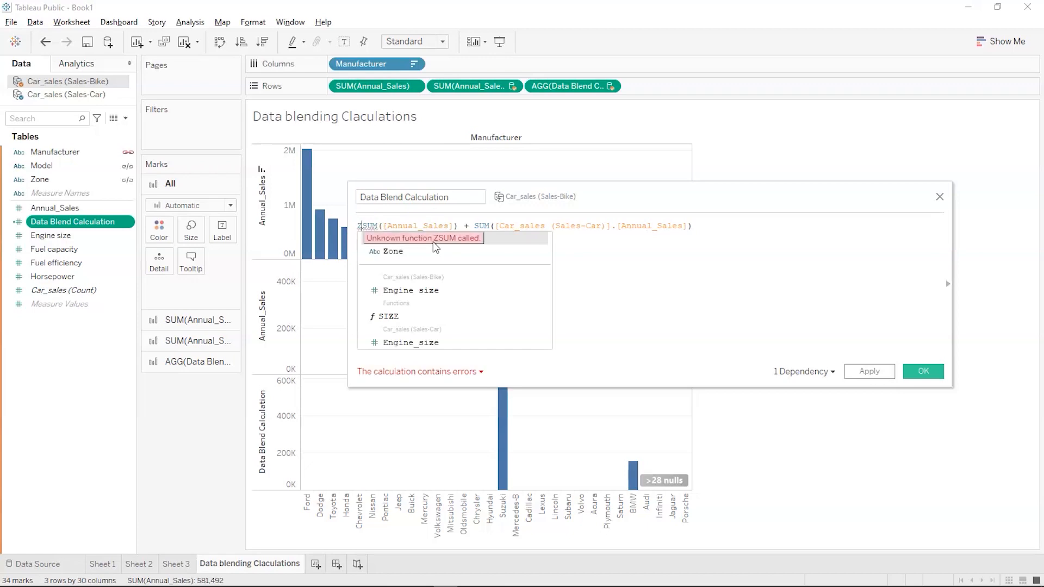
key(Return)
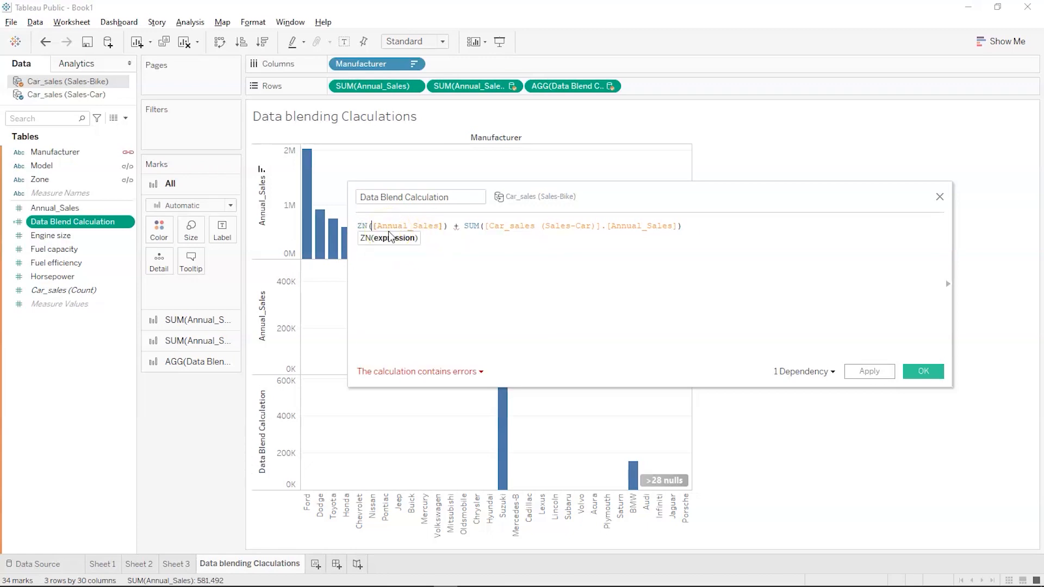
text(su)
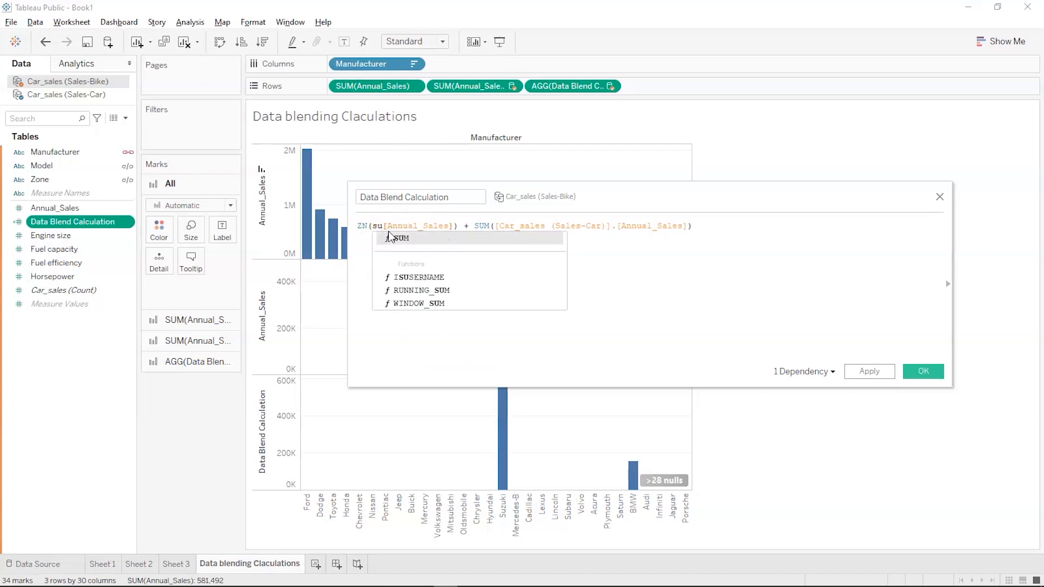
key(Return)
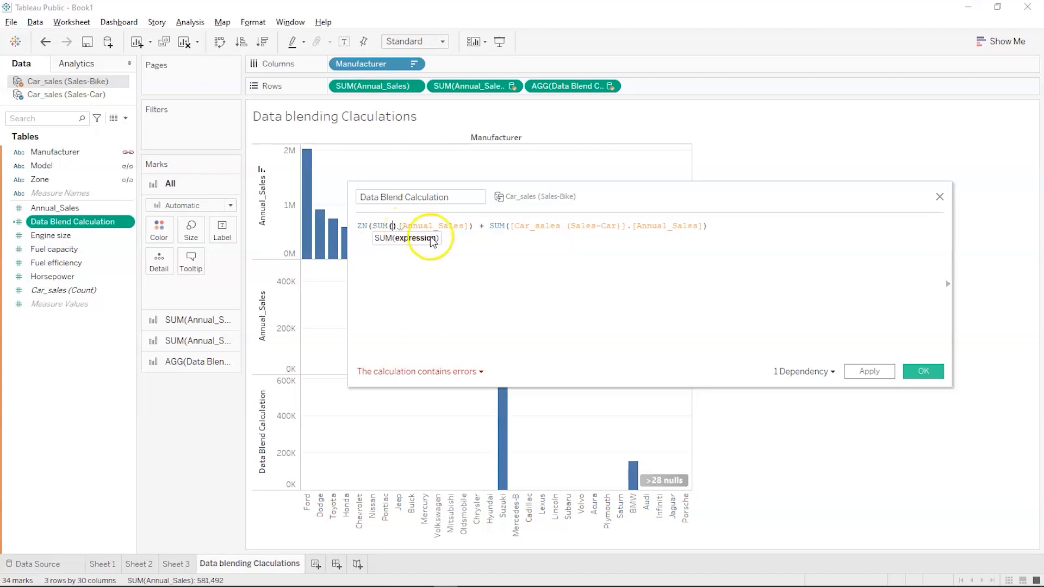
text(an)
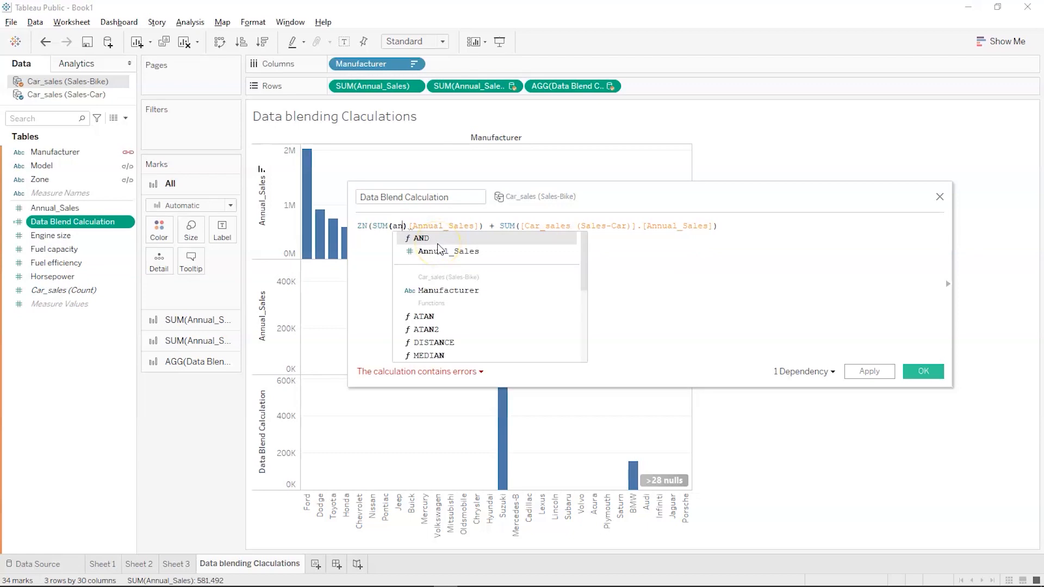
key(BackSpace)
key(BackSpace)
key(Delete)
key(Delete)
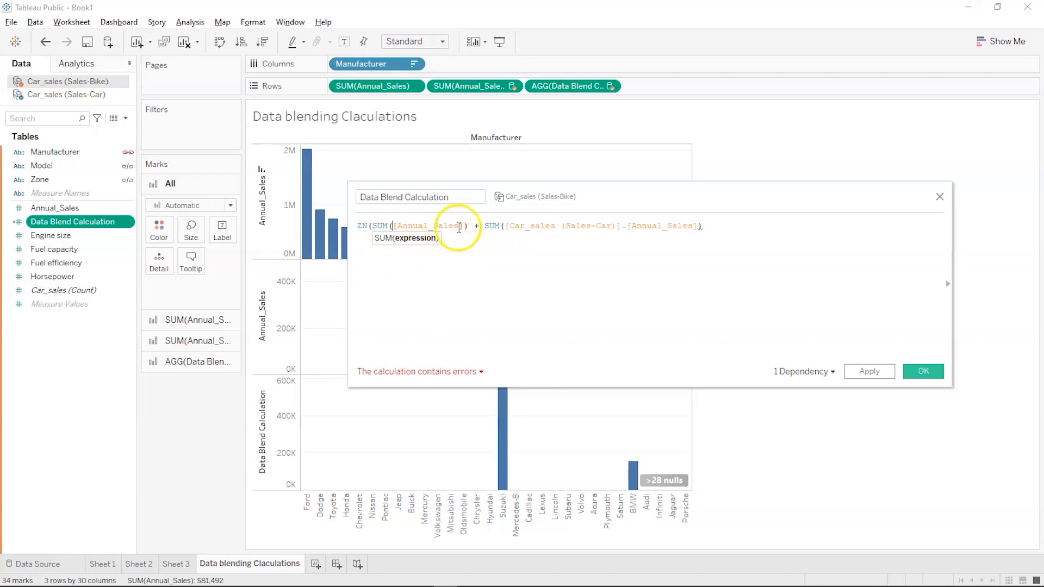
click(468, 226)
text())
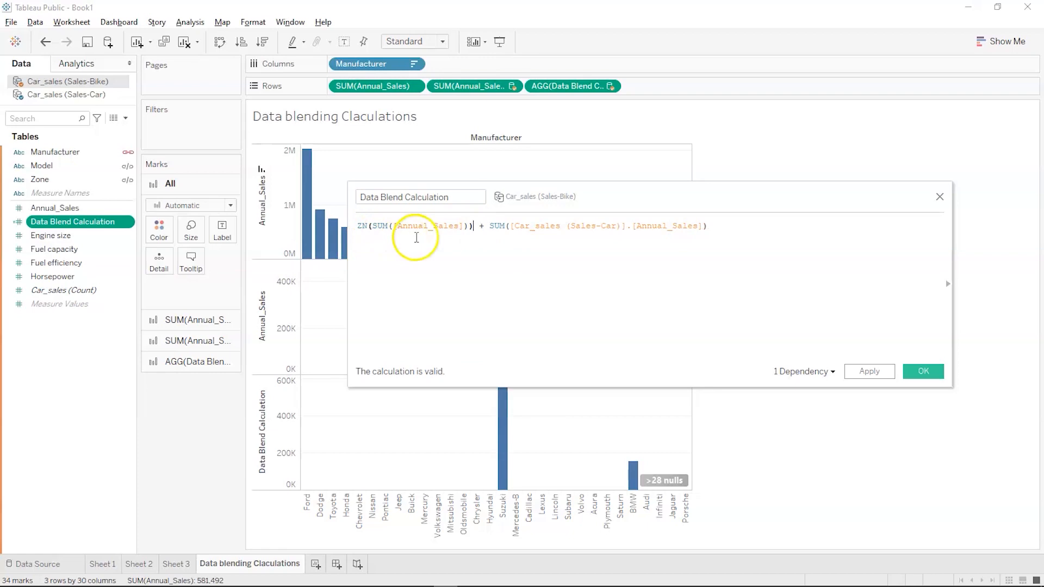
Step: Change the second term to ZN(SUM([Car_sales (Sales-Car)].[Annual_Sales])) and save the calculation
click(491, 226)
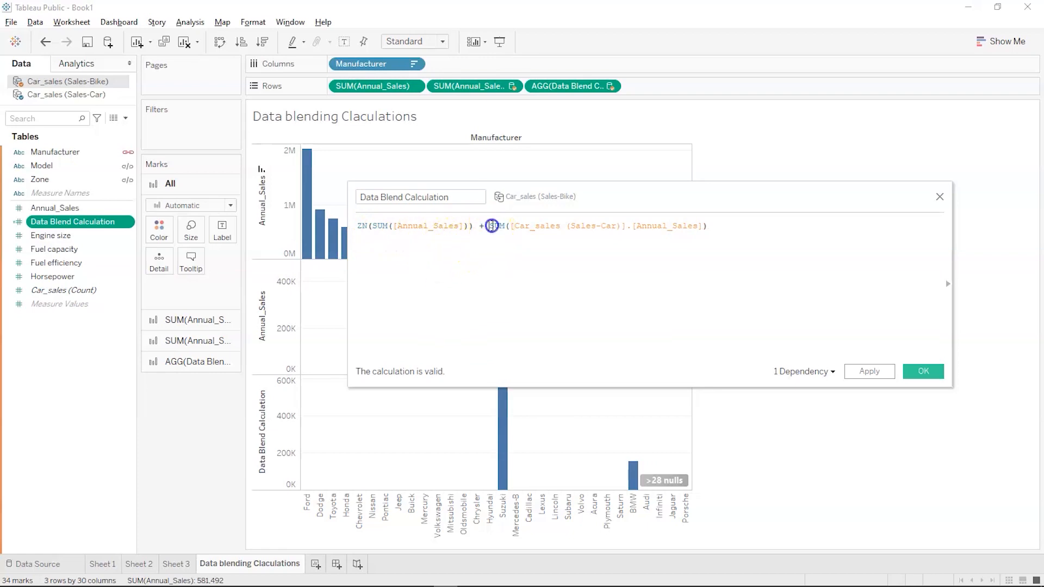
text(z)
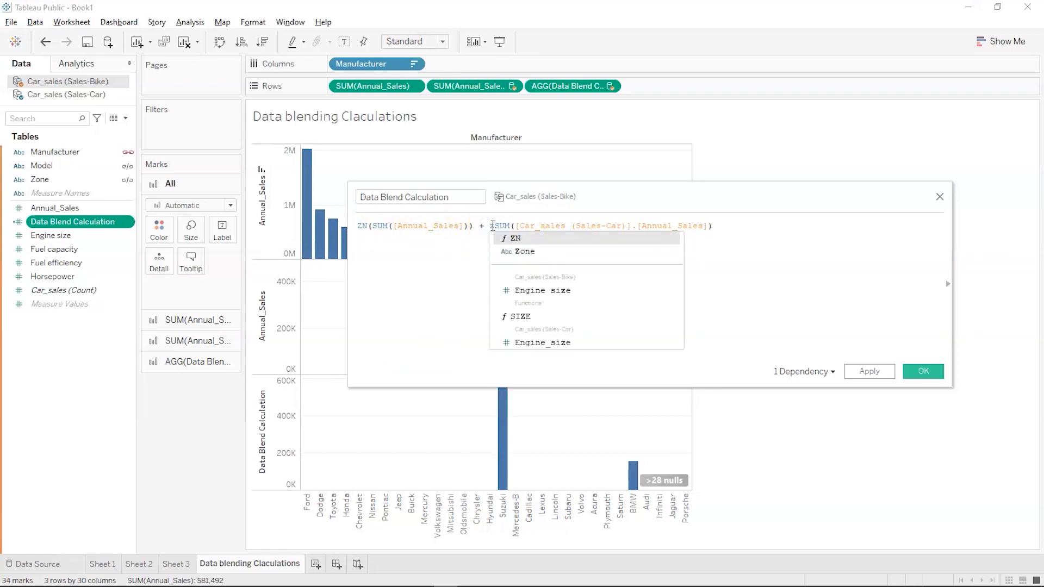
key(Return)
text(sum)
key(Return)
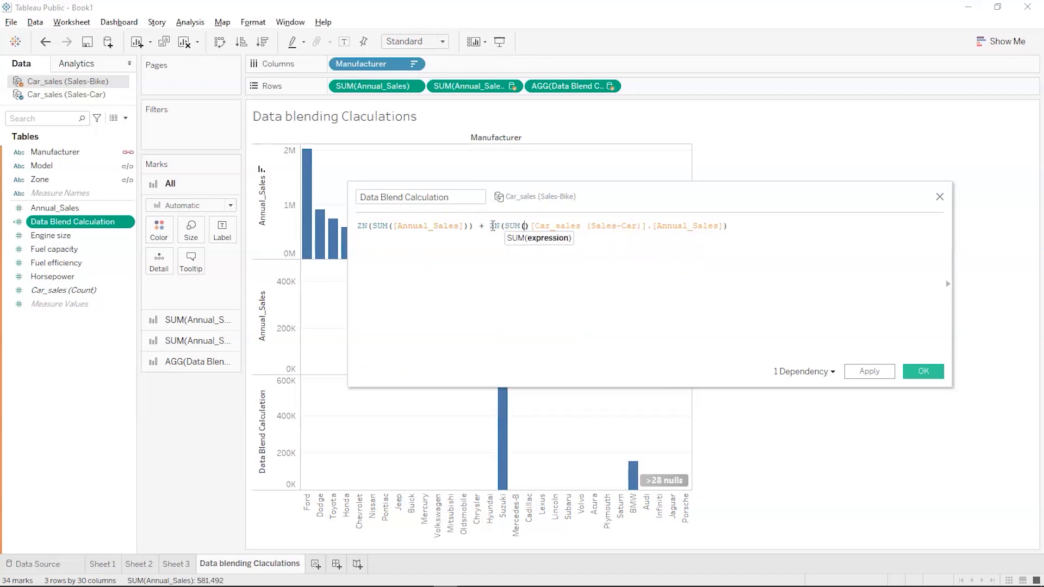
key(Delete)
key(Delete)
click(748, 226)
text())
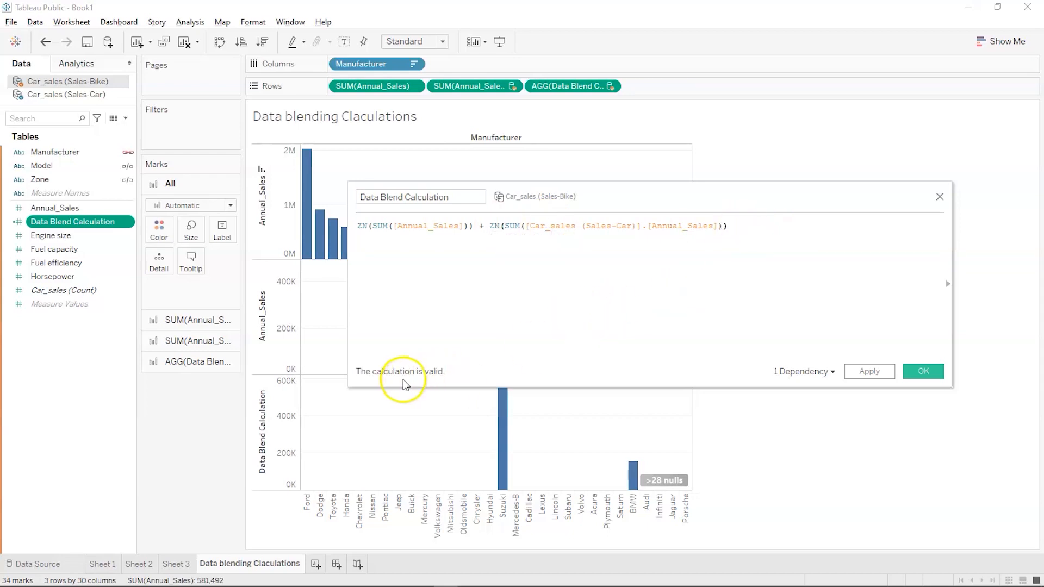
click(861, 374)
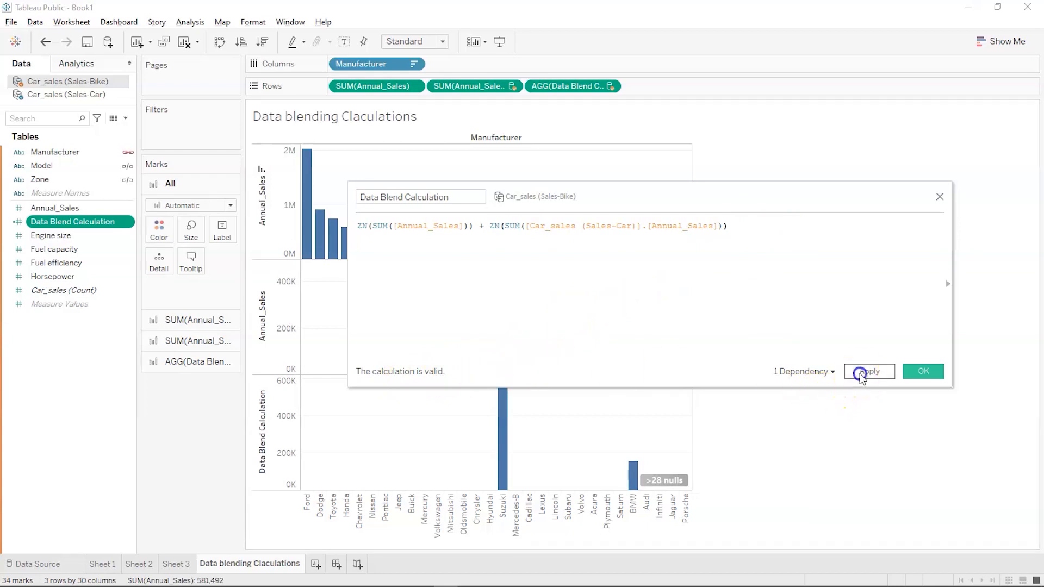
click(917, 370)
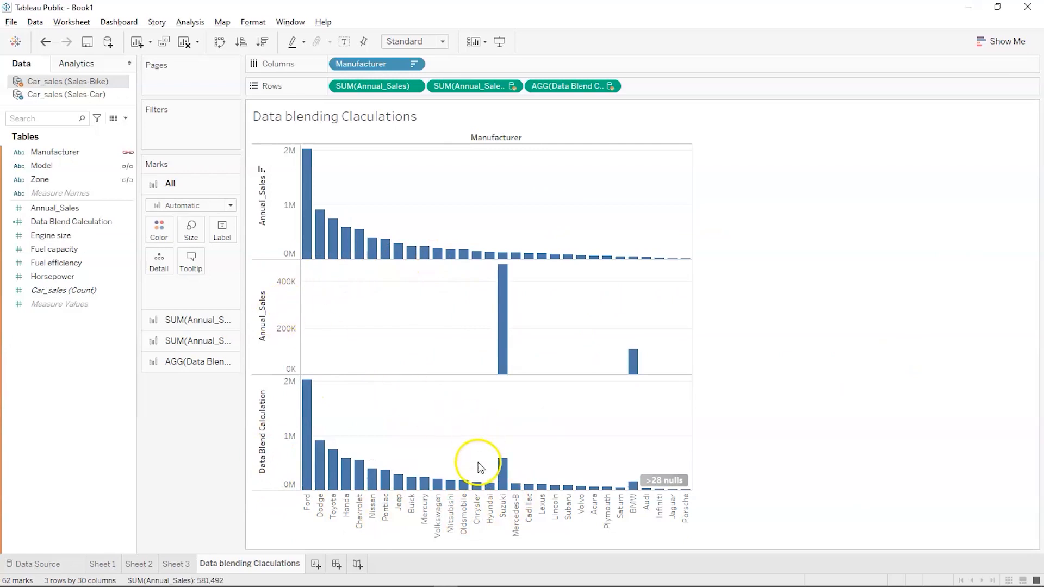
mouse_move(503, 347)
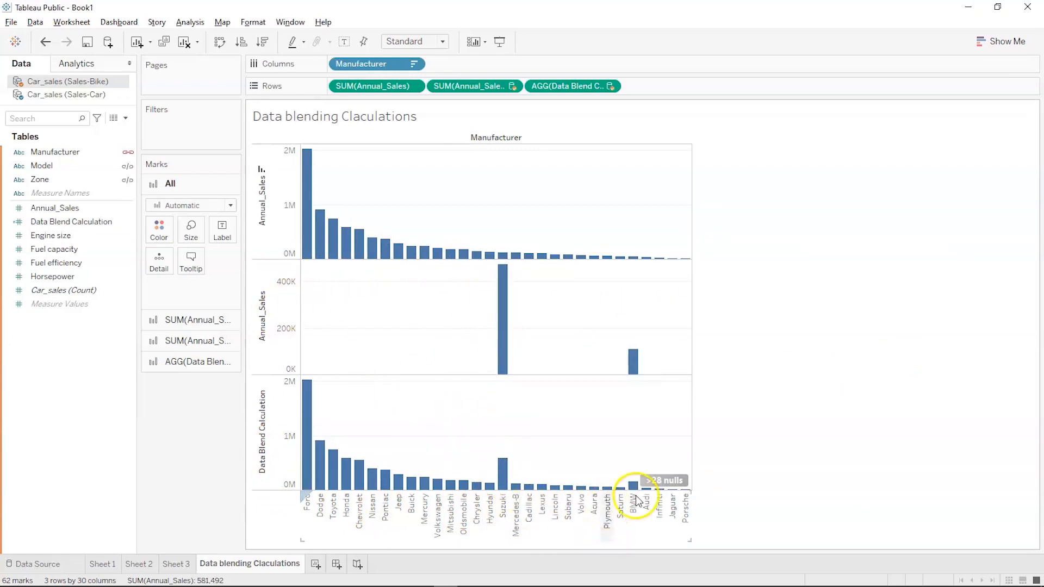
mouse_move(633, 360)
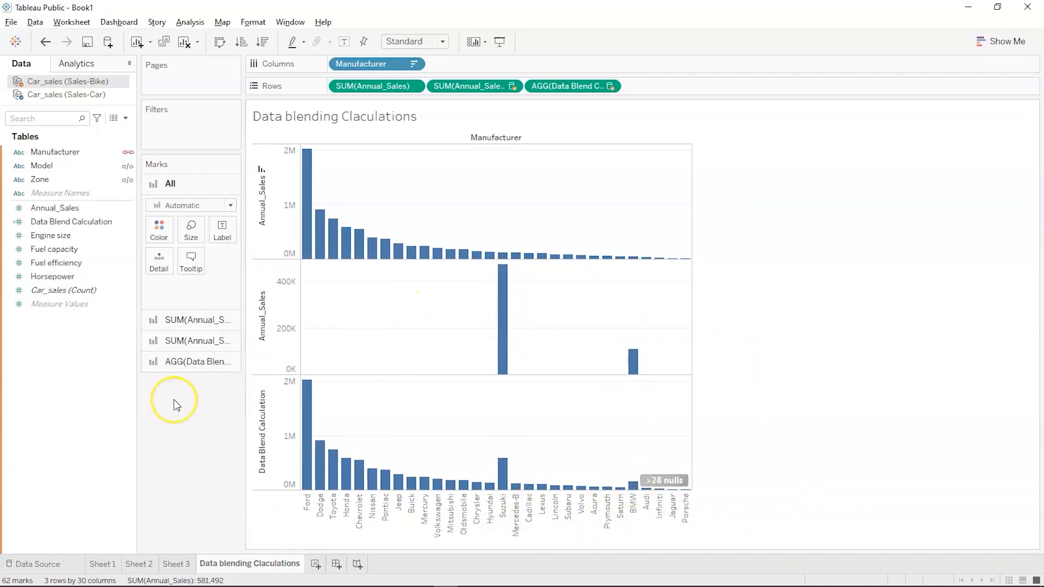
key(alt+Tab)
key(alt+Tab)
key(alt+Tab)
key(alt+Tab)
key(alt+Tab)
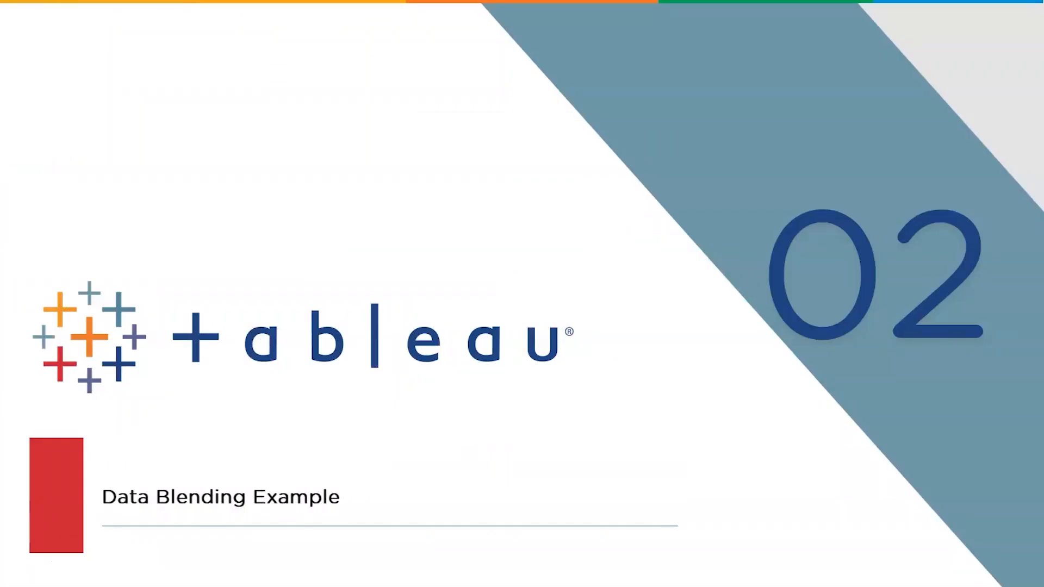
key(Right)
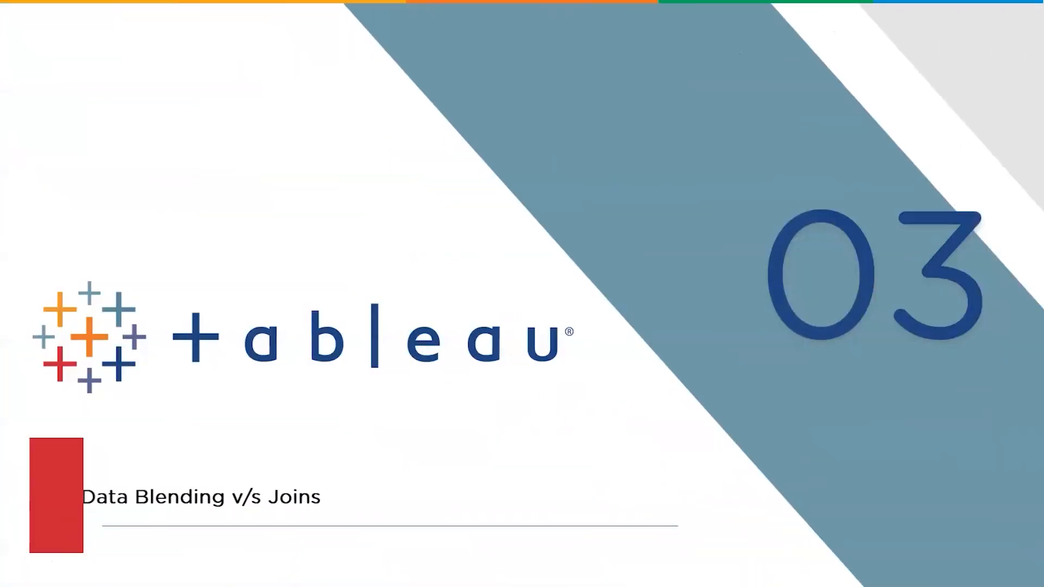
key(Right)
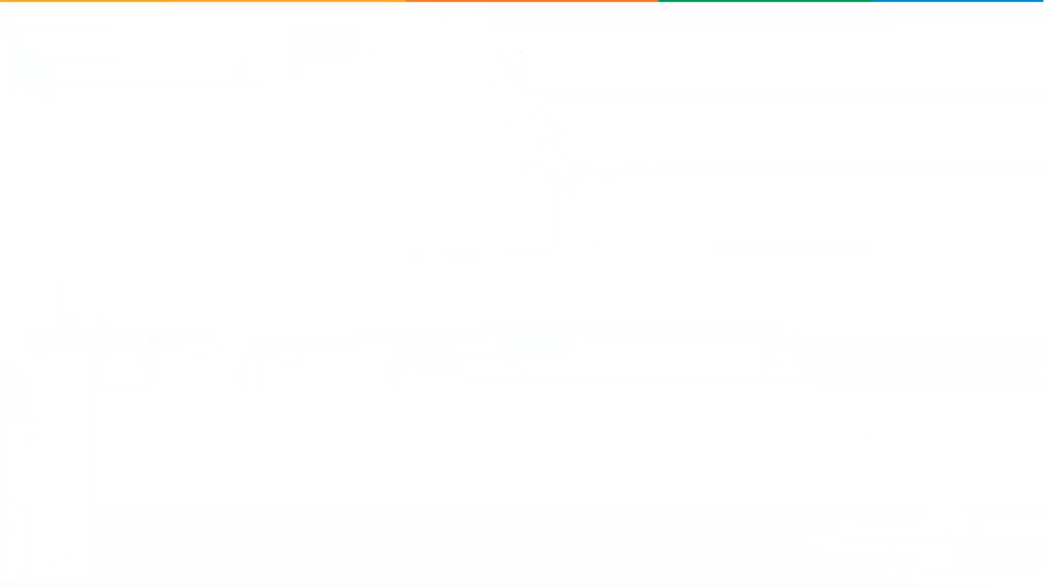